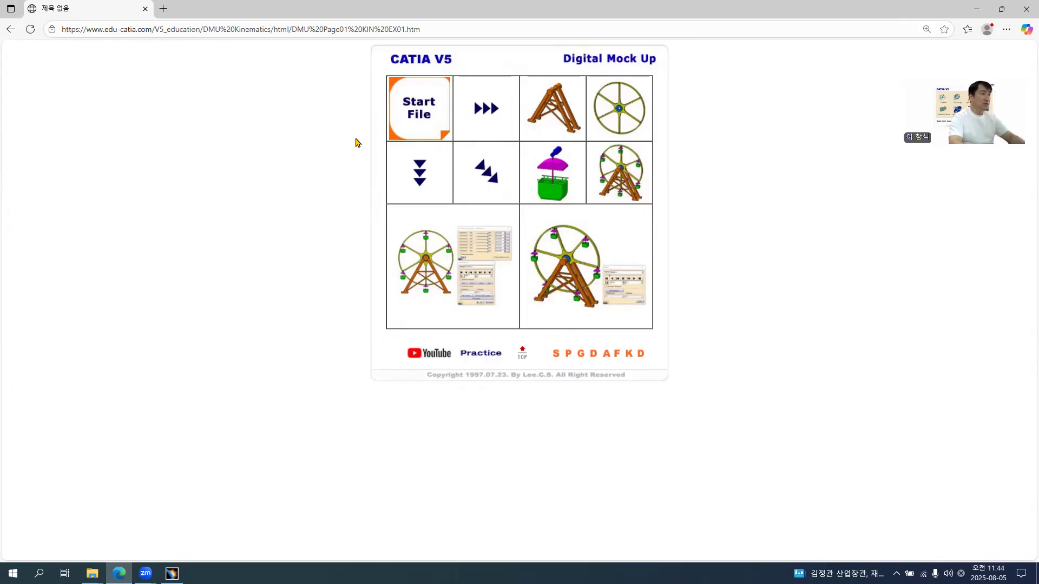
Download the Start File archive DMU Page01 KIN EX01.zip and extract all its files into a same-named folder in Downloads
click(419, 130)
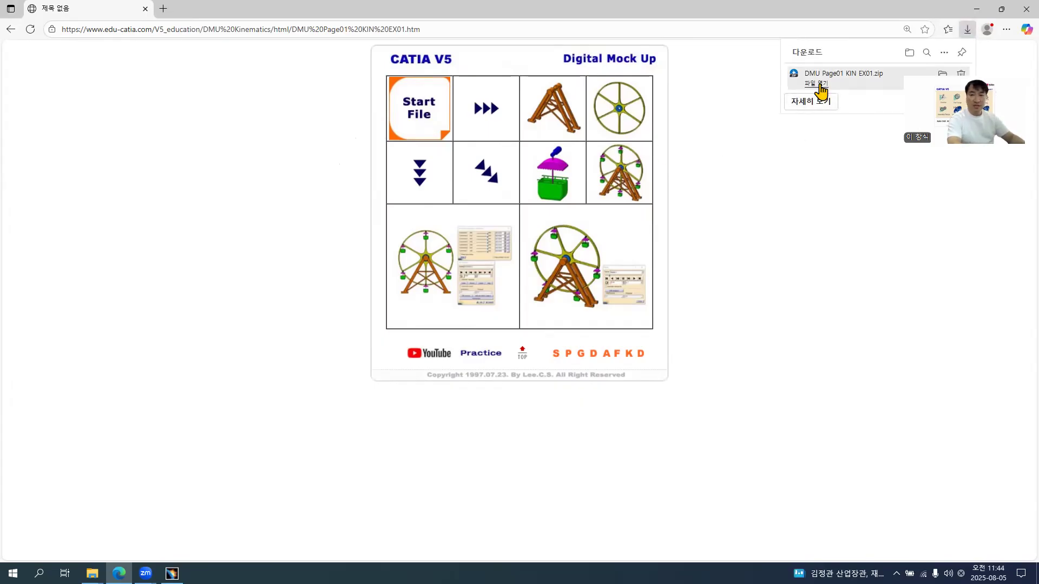
click(820, 84)
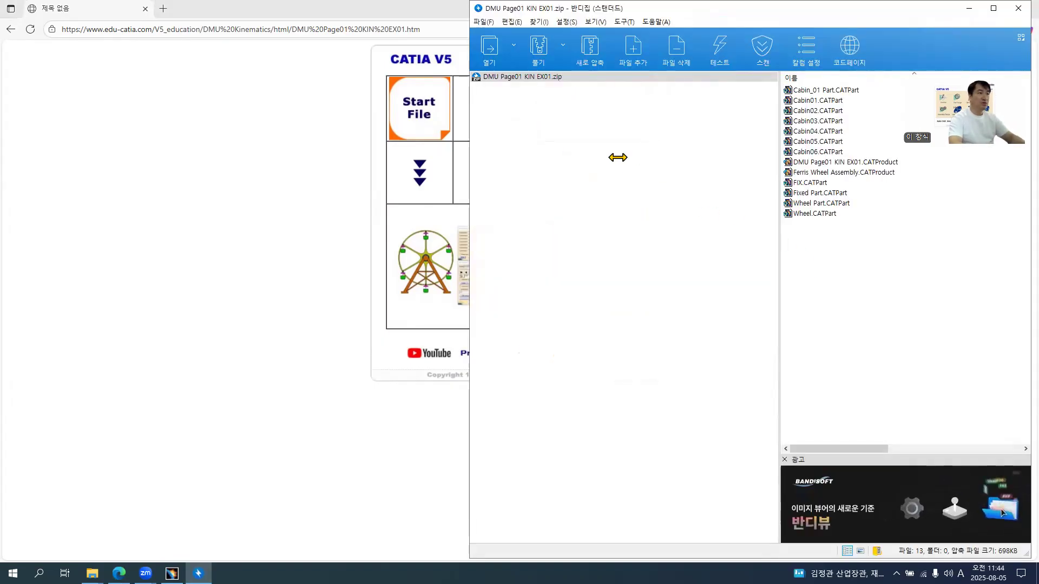
click(539, 47)
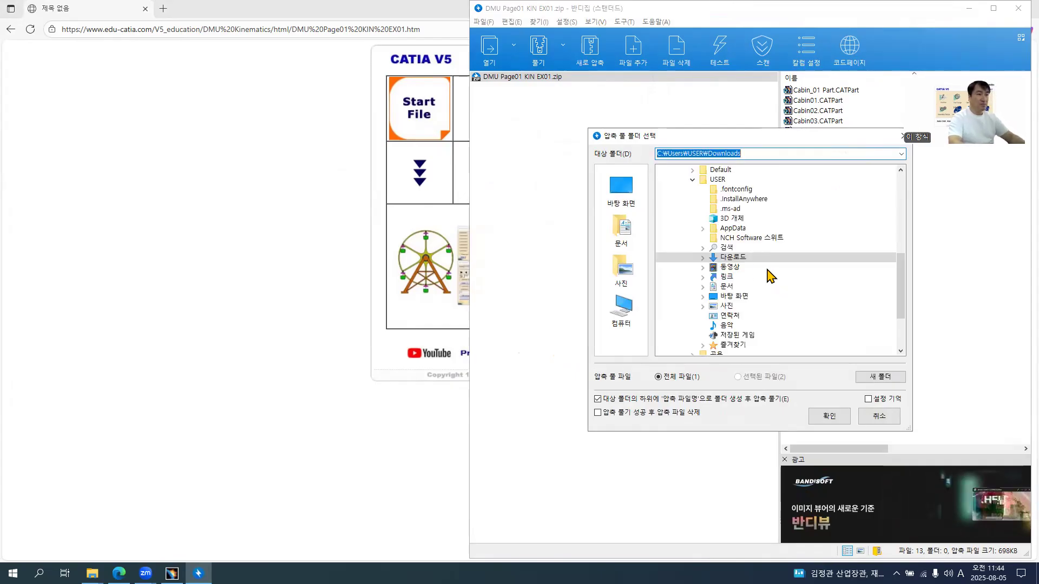
click(828, 417)
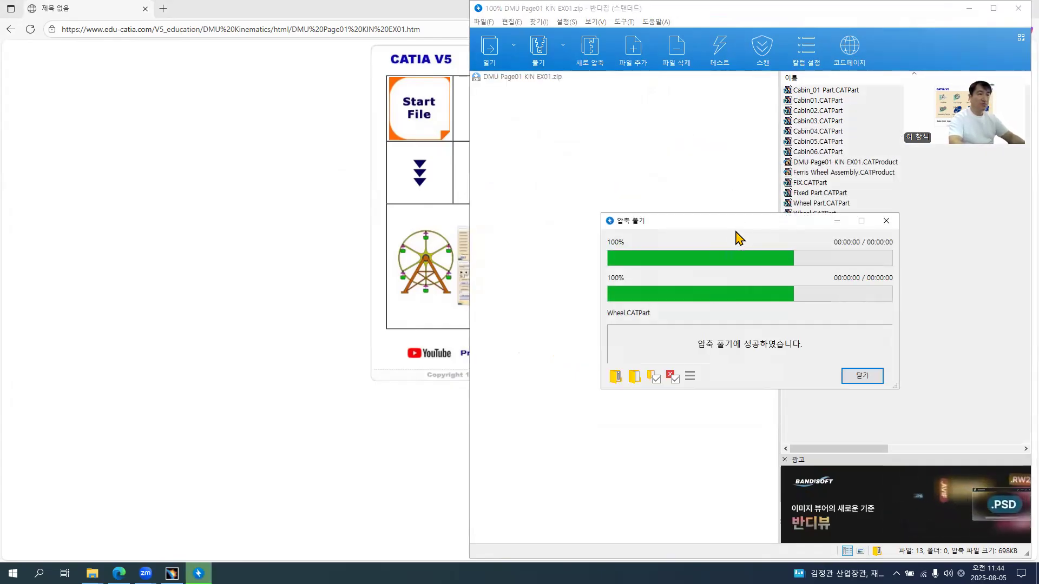
click(860, 376)
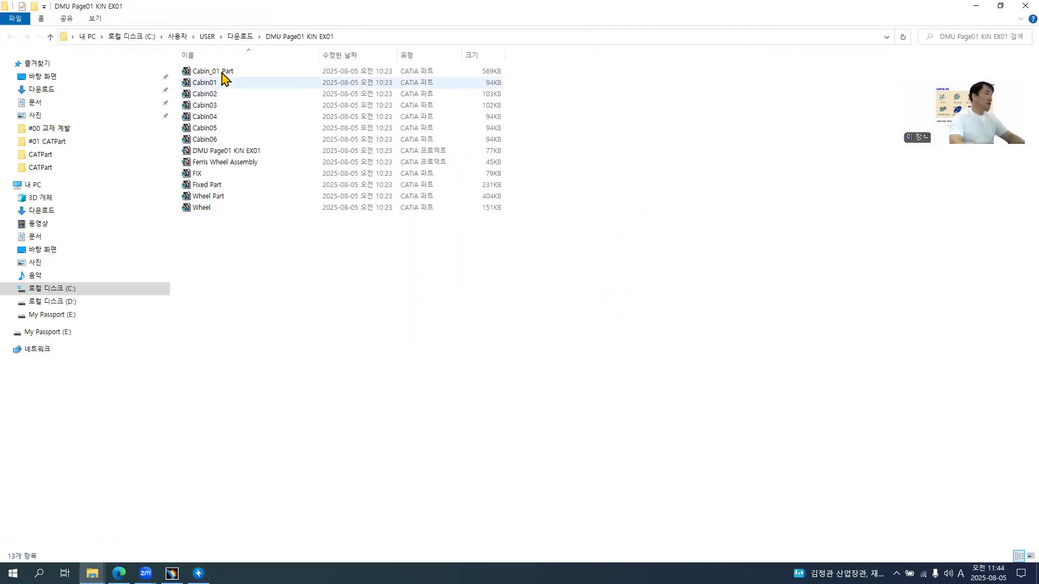
Open the product DMU Page01 KIN EX01 from the extracted folder in CATIA V5
double_click(232, 154)
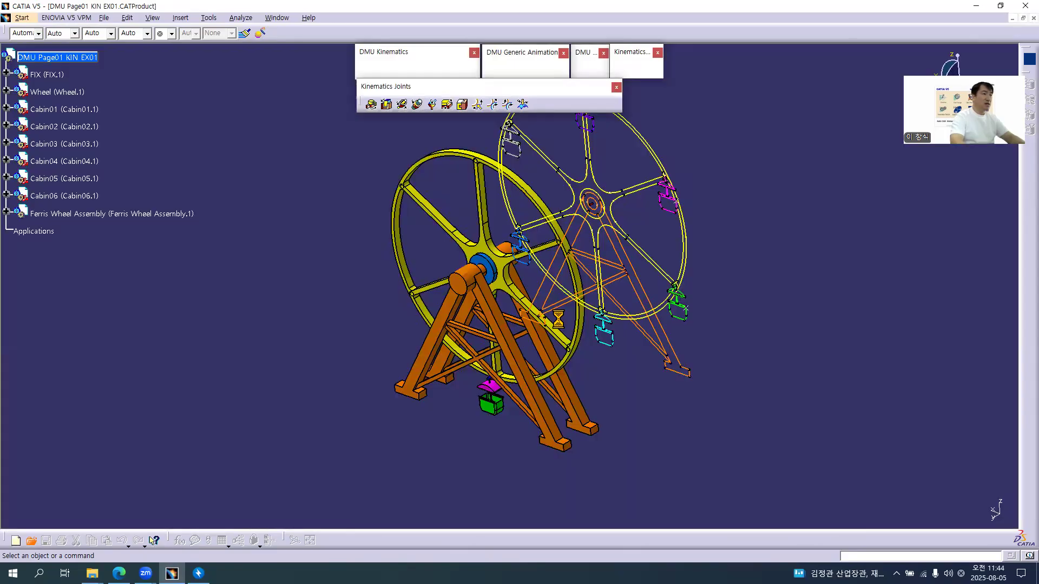
middle_drag(604, 326, 617, 373)
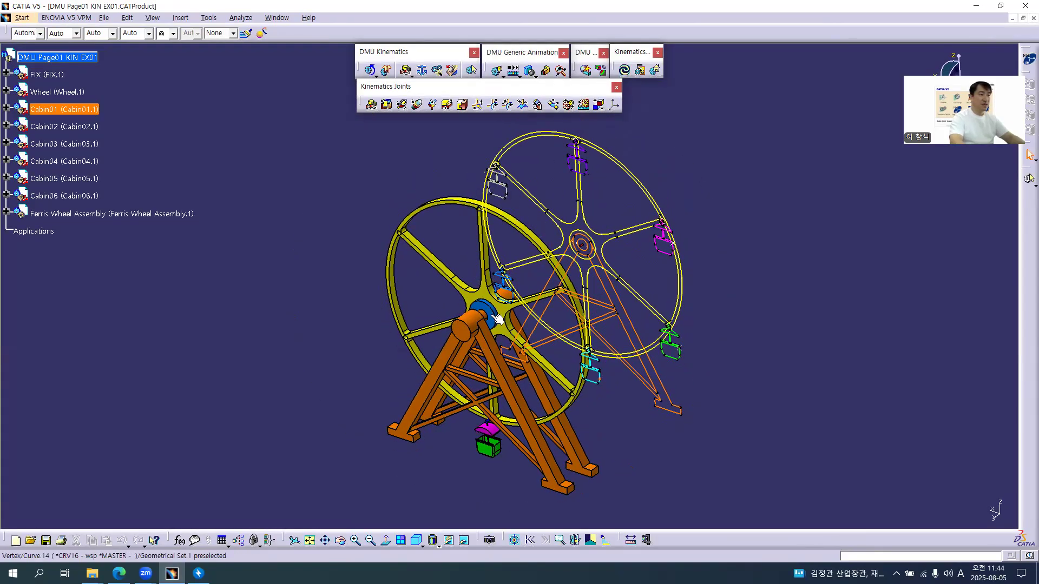
Examine the product structure: the FIX, Wheel and Cabin01 to Cabin06 wireframe parts, and the parts inside the Ferris Wheel Assembly
click(54, 76)
shift+click(64, 195)
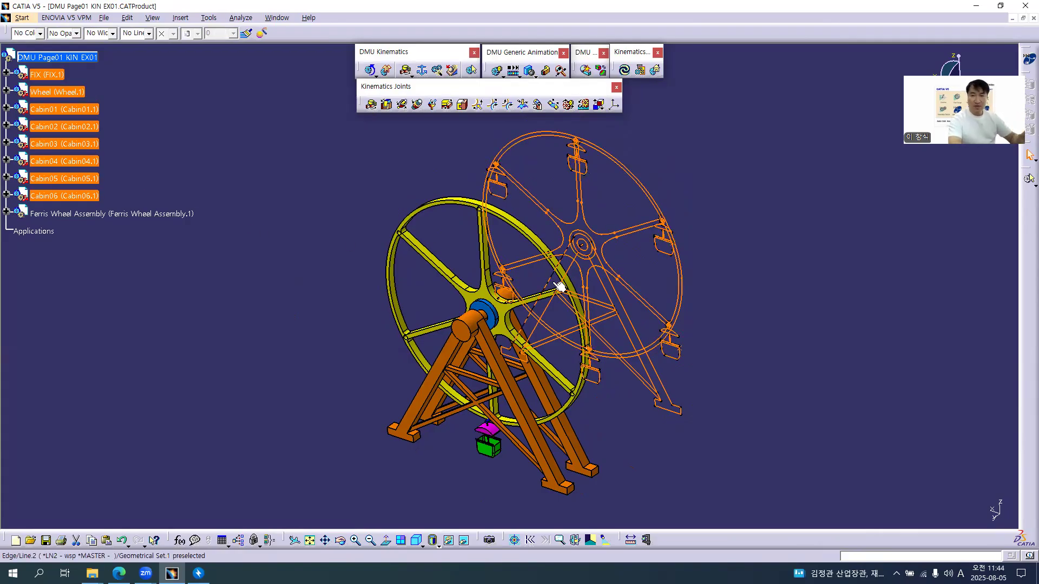
click(278, 271)
middle_drag(408, 284, 397, 290)
click(114, 214)
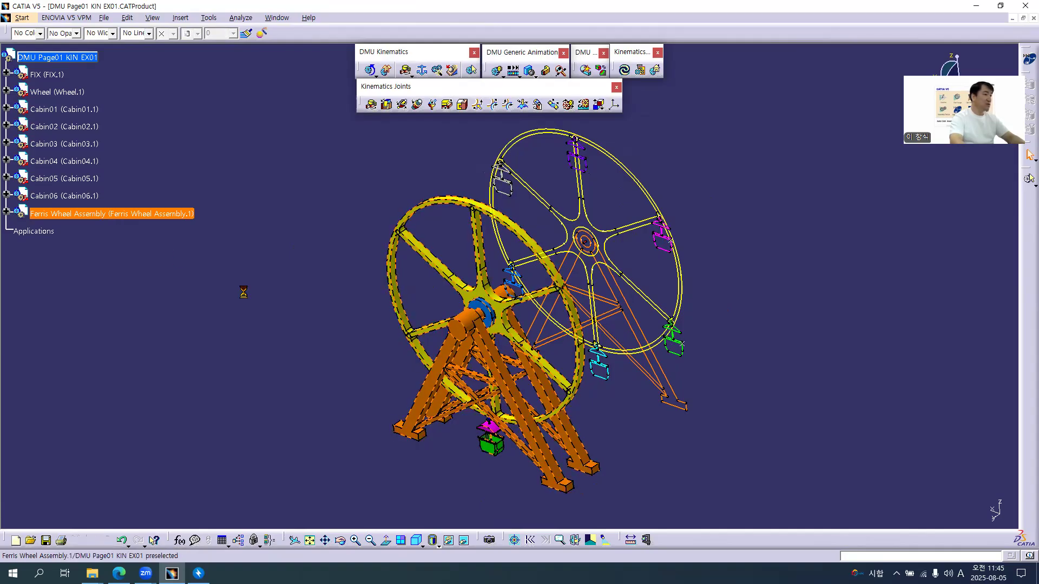
mouse_move(565, 327)
middle_down()
mouse_move(593, 320)
mouse_move(590, 307)
mouse_move(581, 339)
middle_up()
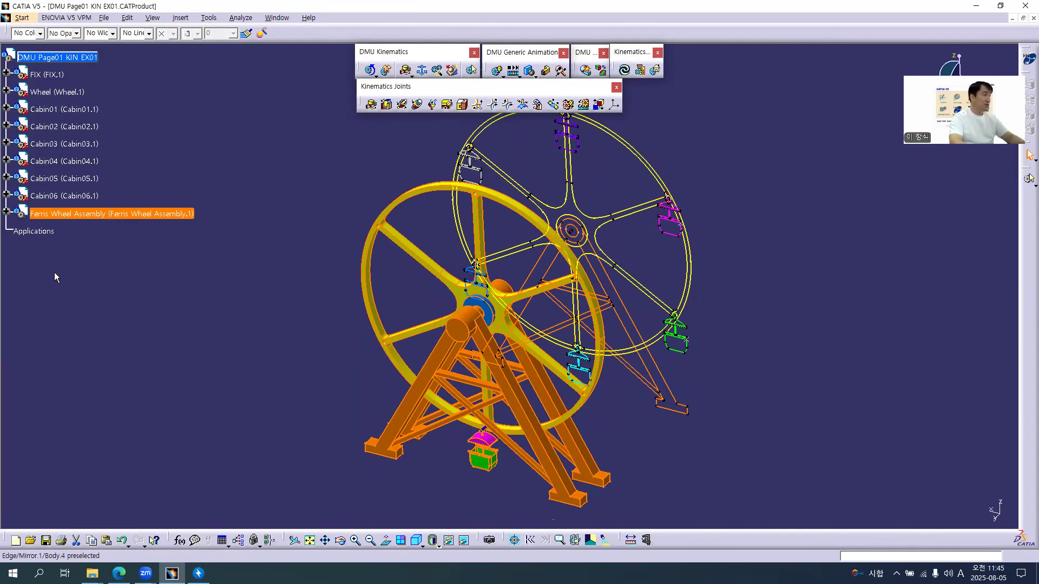
click(7, 213)
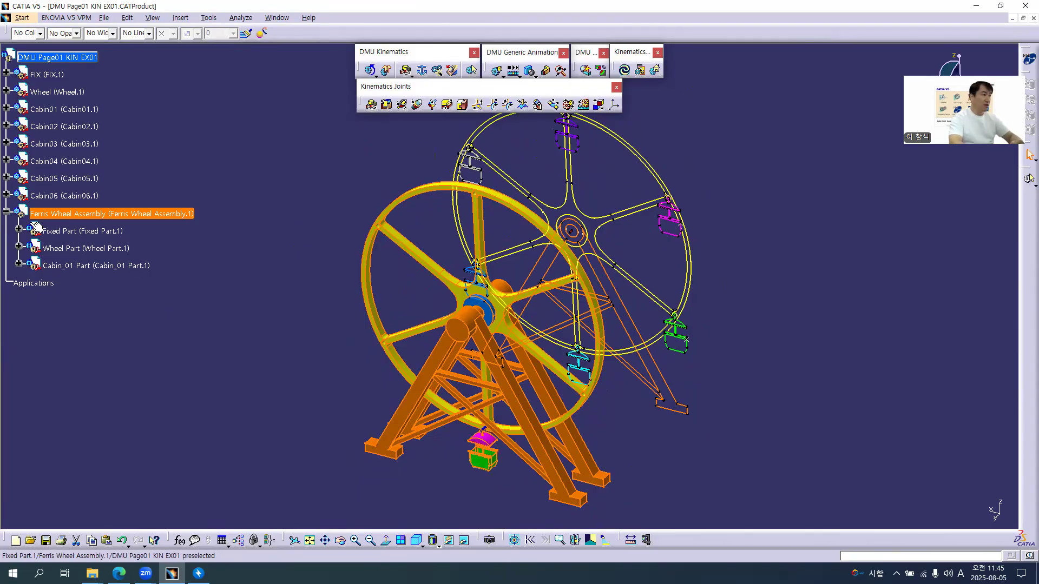
click(118, 146)
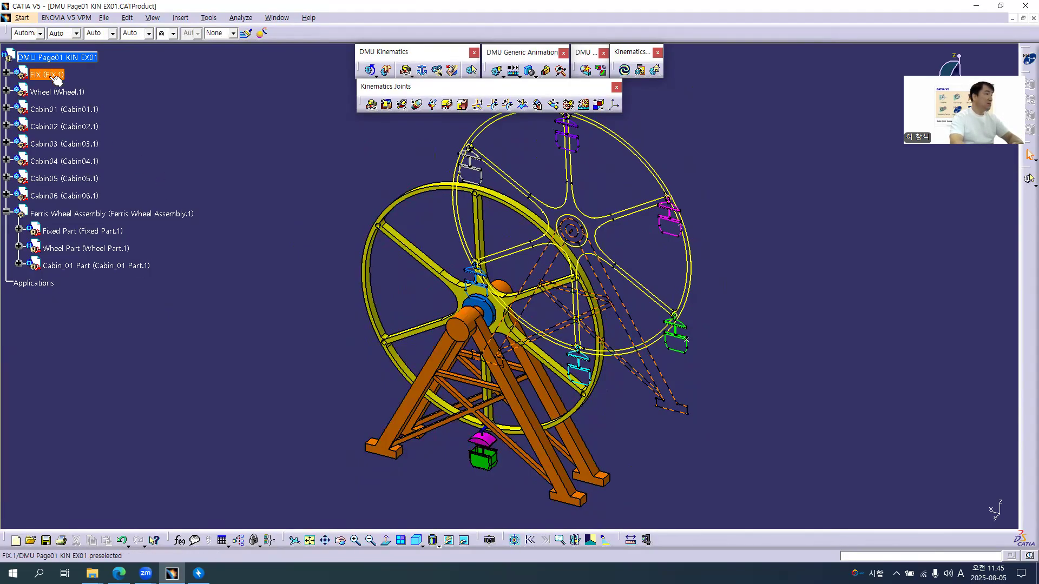
click(63, 128)
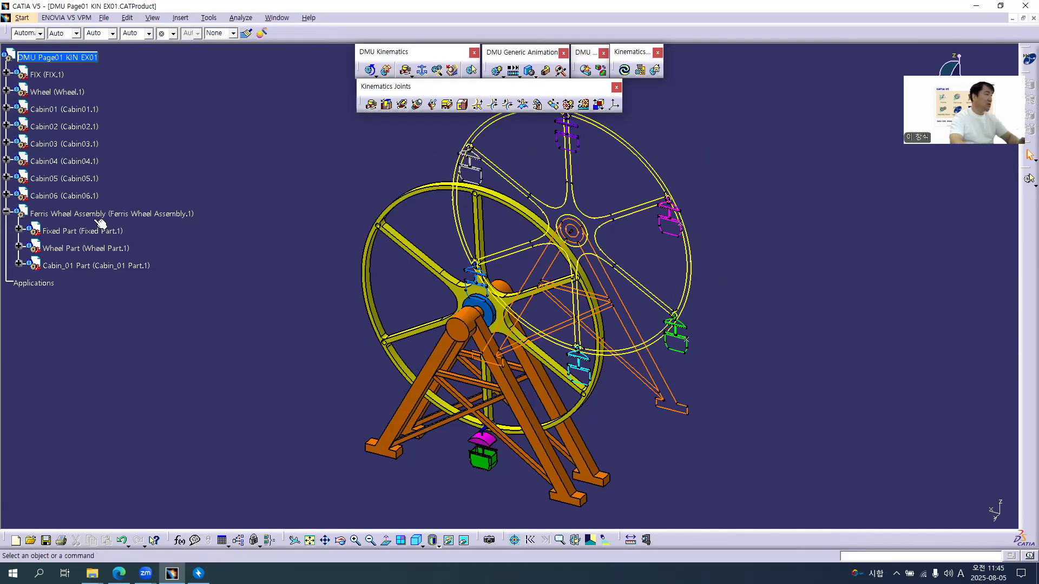
click(64, 218)
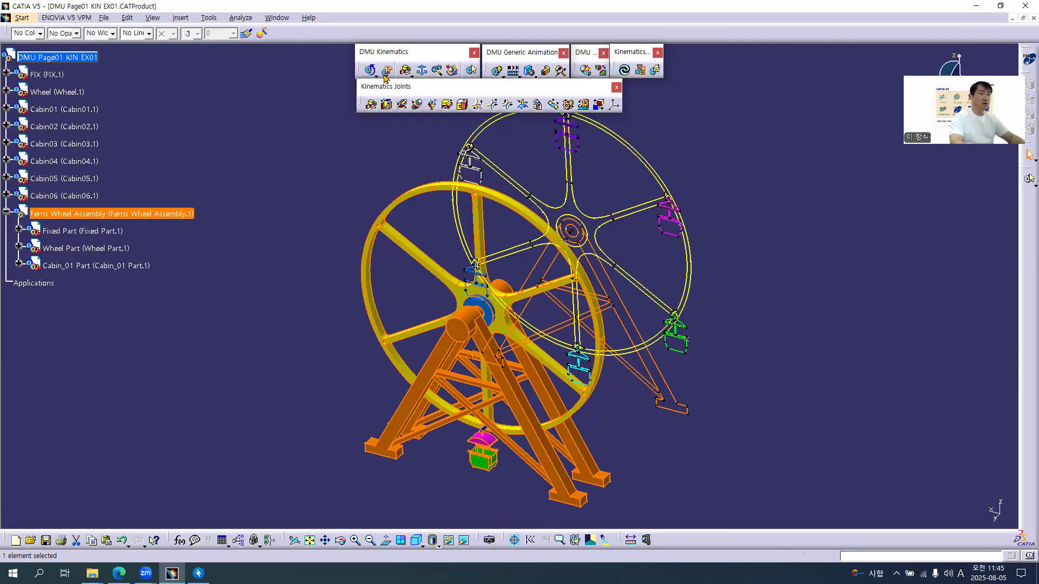
click(255, 226)
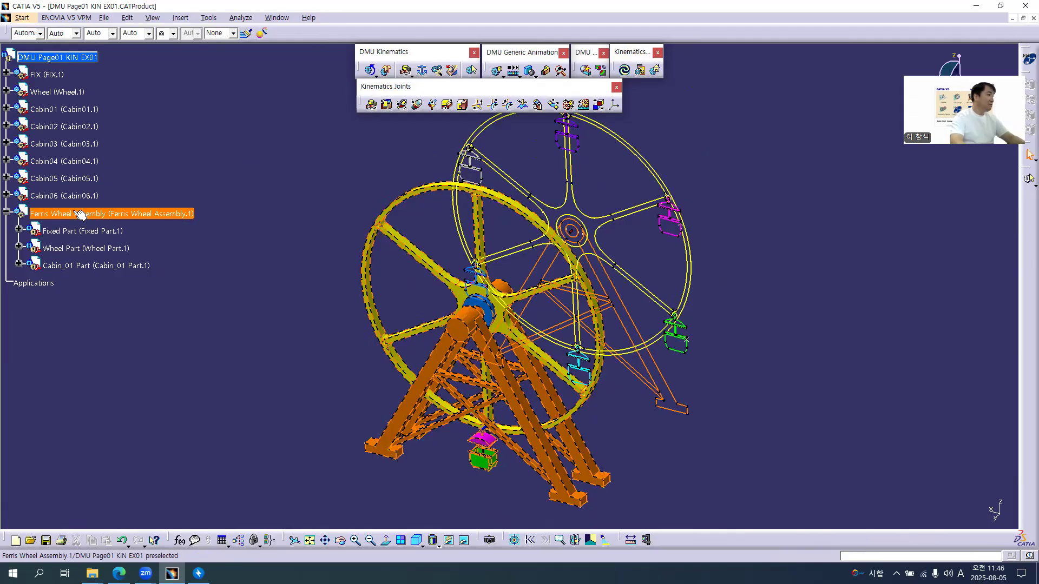
Open the Ferris Wheel Assembly subassembly in a new window of its own
right_click(95, 216)
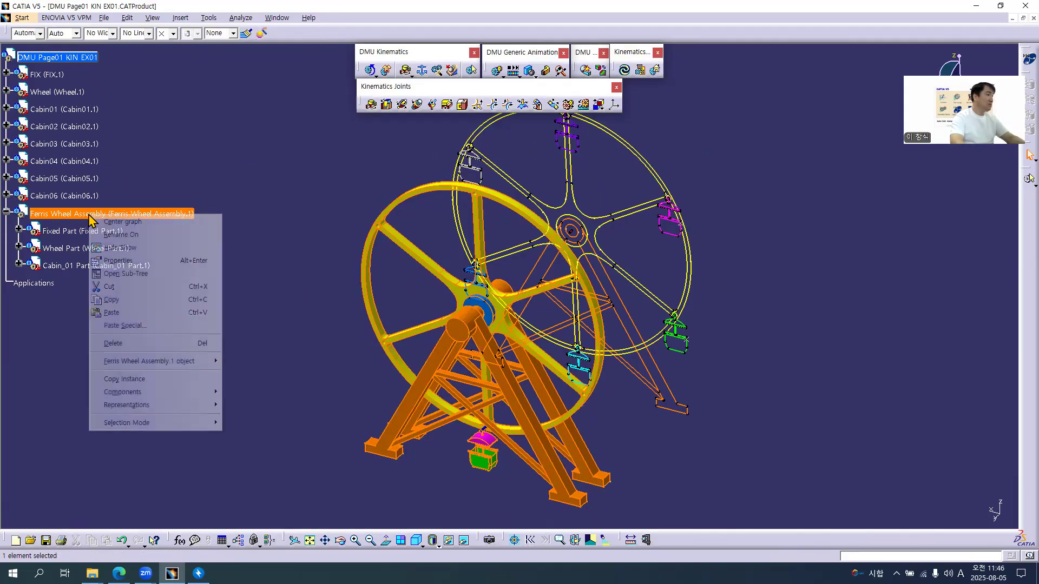
mouse_move(201, 365)
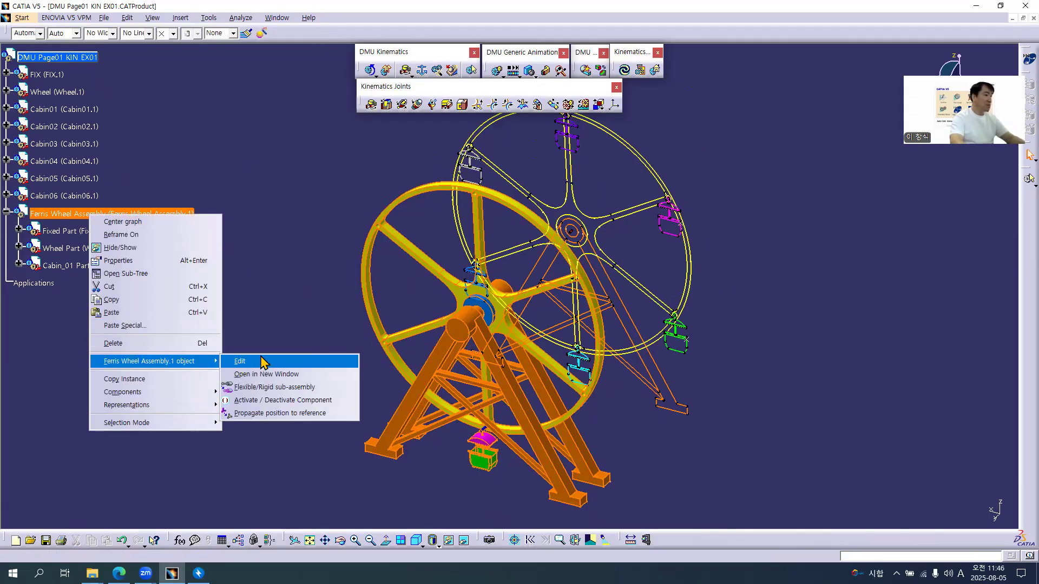
click(297, 374)
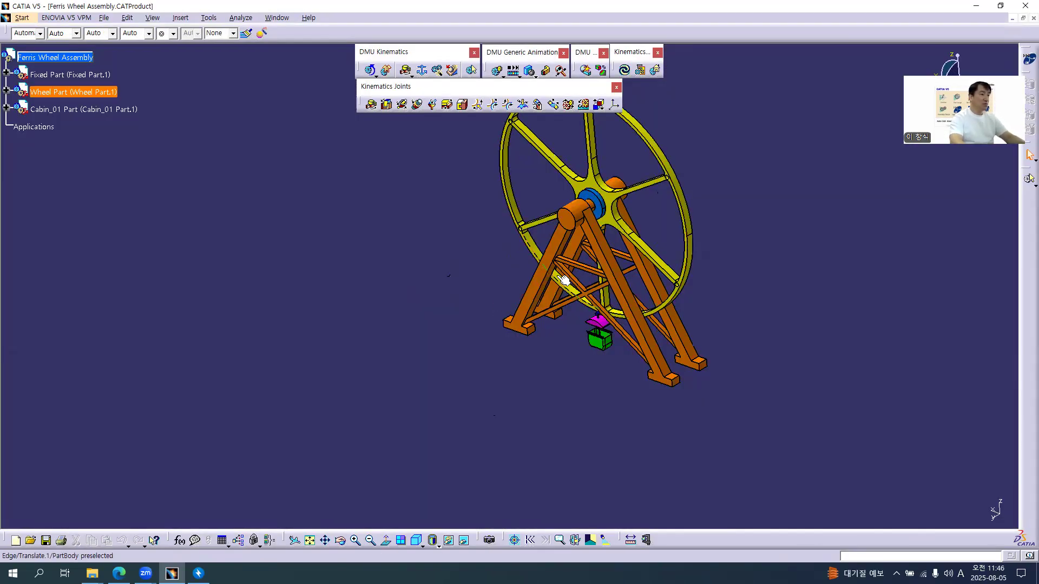
middle_drag(565, 280, 524, 304)
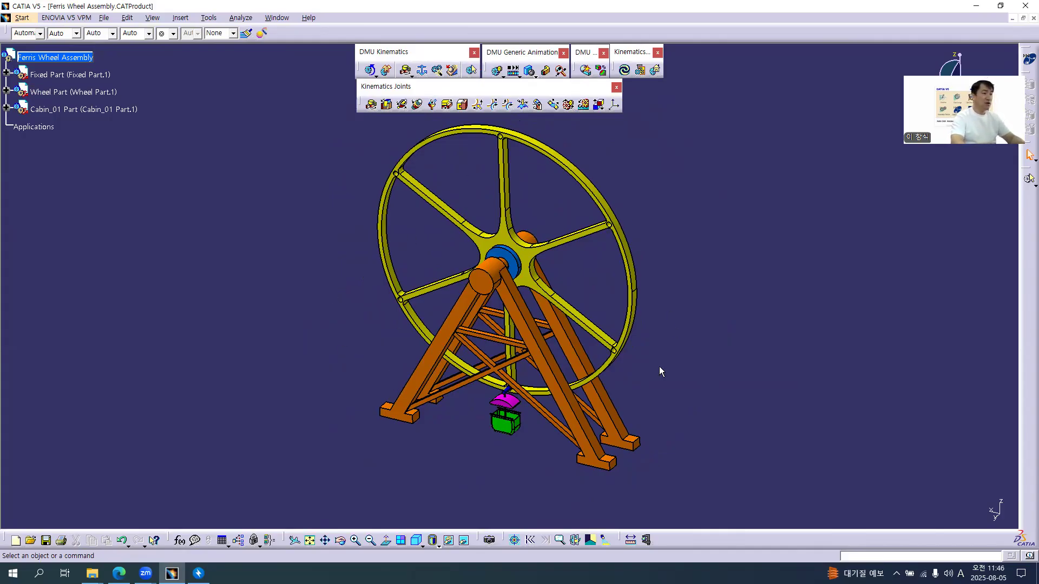
Copy Cabin_01 Part and paste it five times into the Ferris Wheel Assembly to make six cabins
click(96, 111)
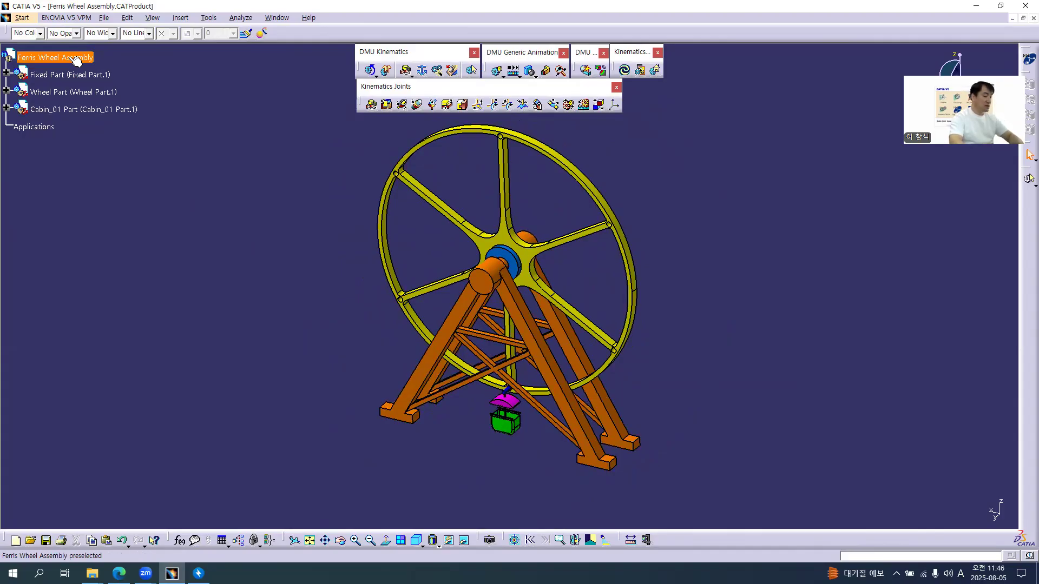
key(ctrl+v)
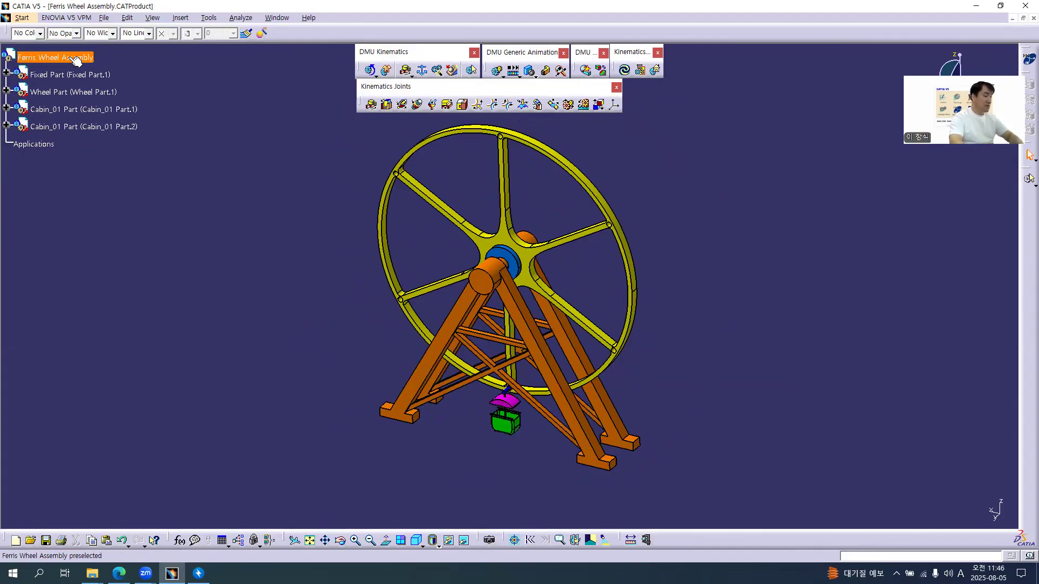
key(ctrl+v)
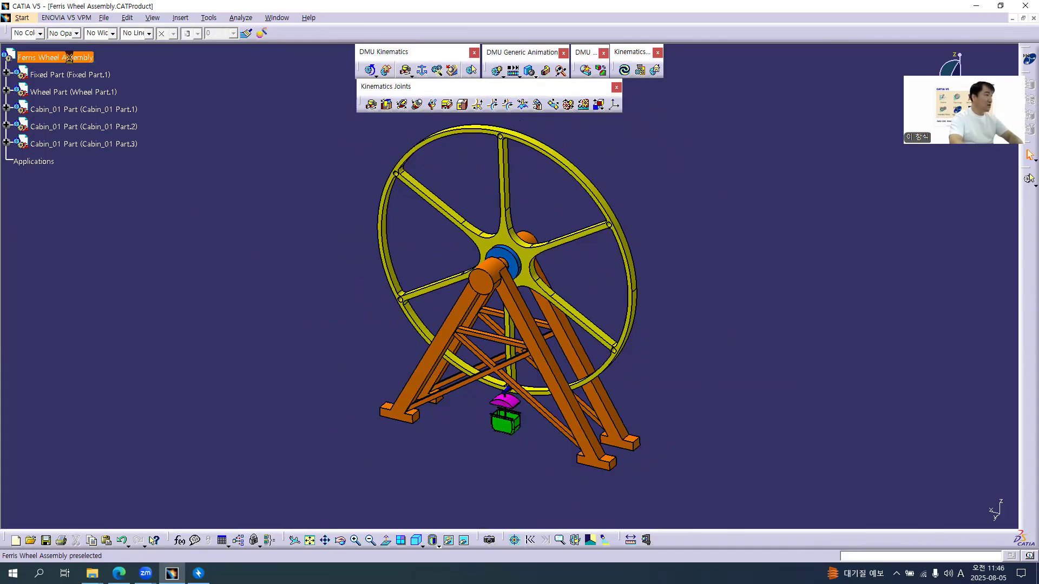
key(ctrl+v)
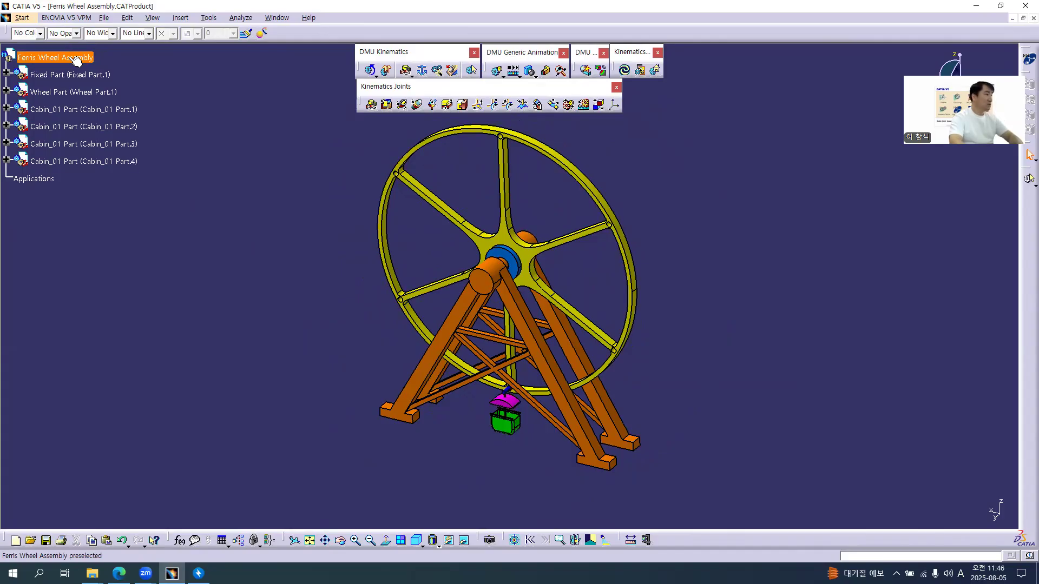
key(ctrl+v)
key(ctrl+v)
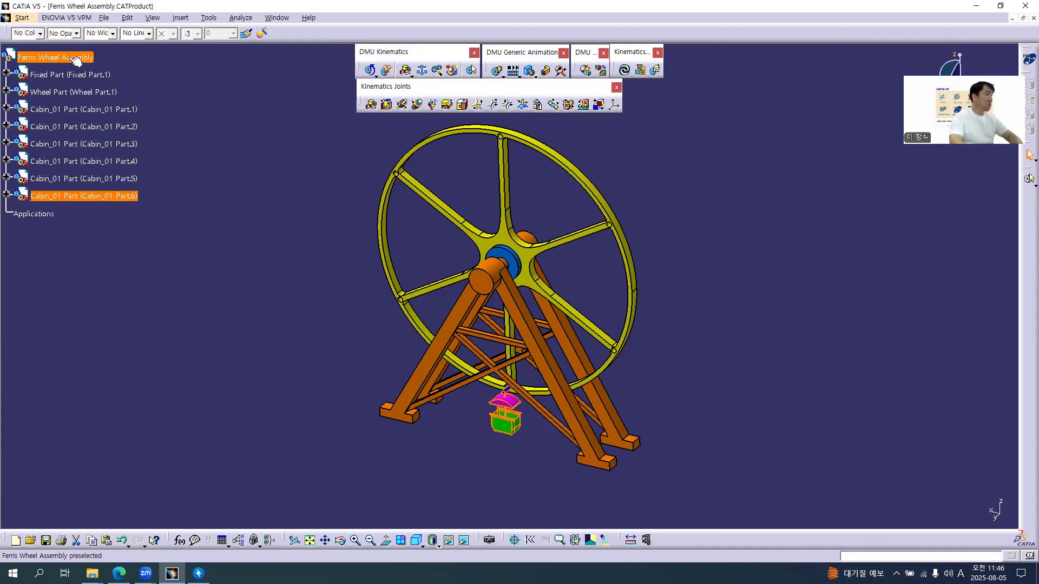
click(76, 60)
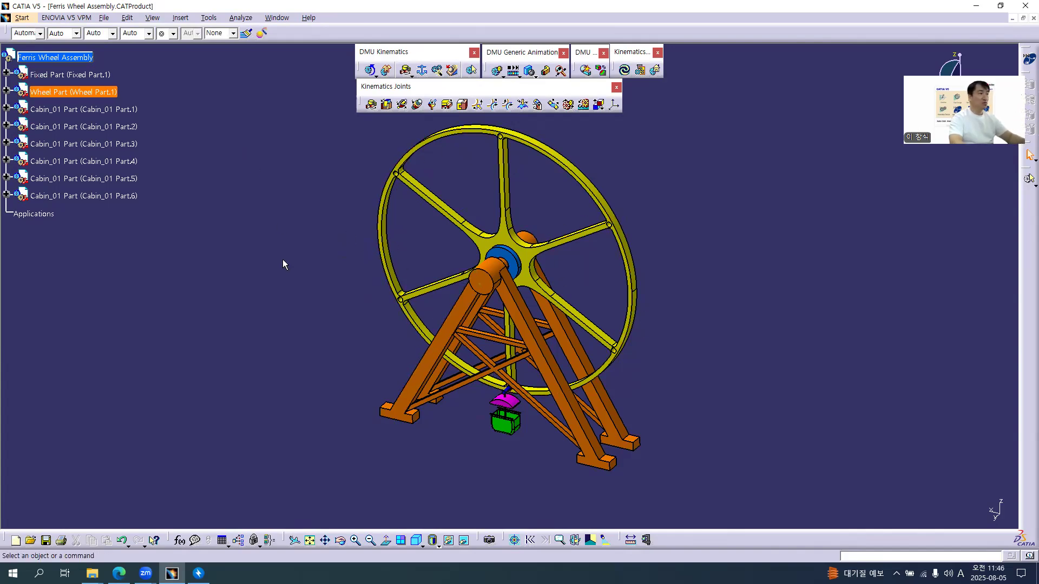
Switch to the Assembly Design workbench and apply a Fix constraint to the Fixed Part support frame
click(24, 19)
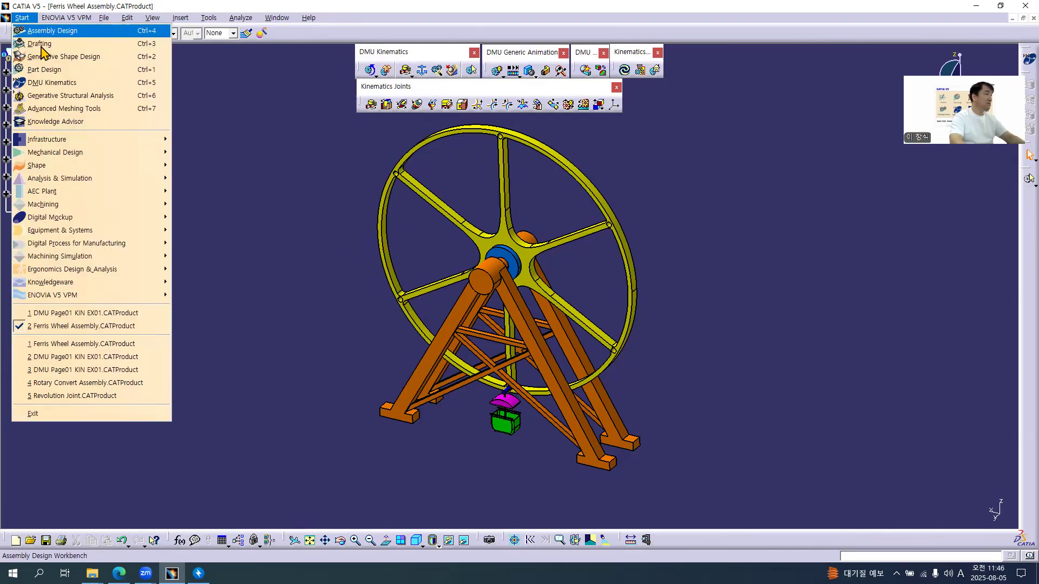
click(77, 32)
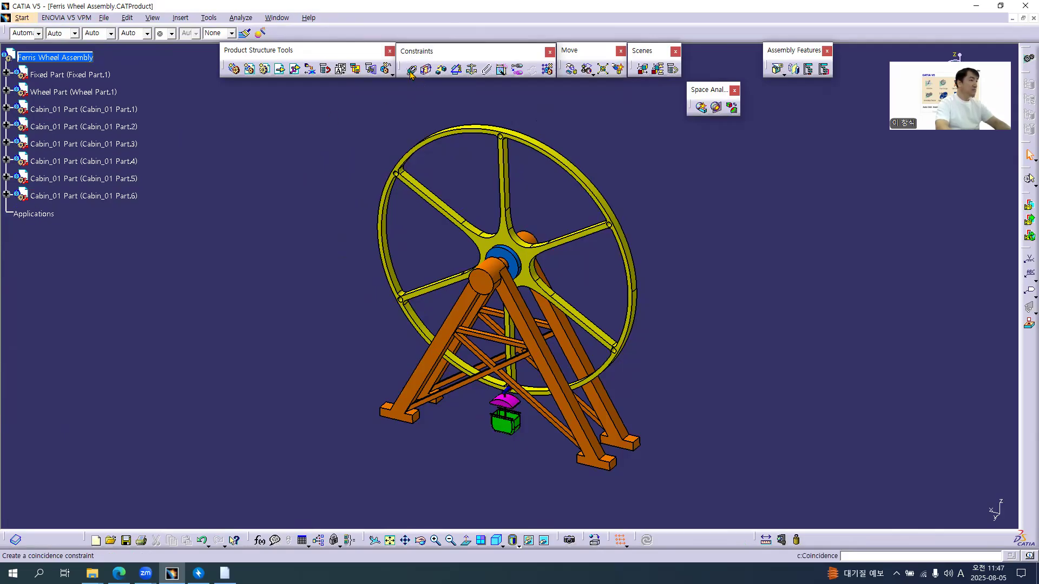
click(472, 70)
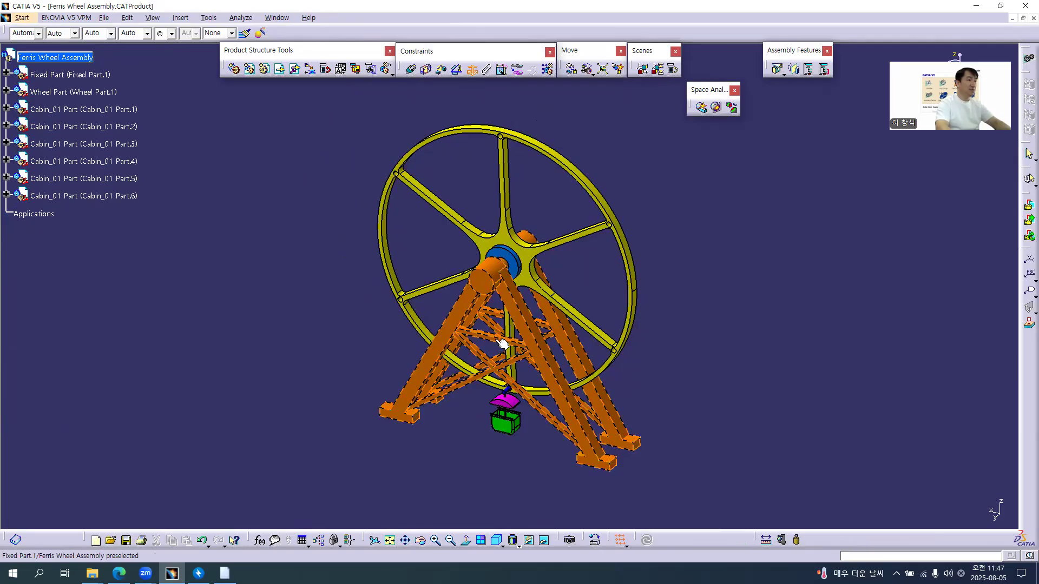
middle_drag(499, 344, 458, 314)
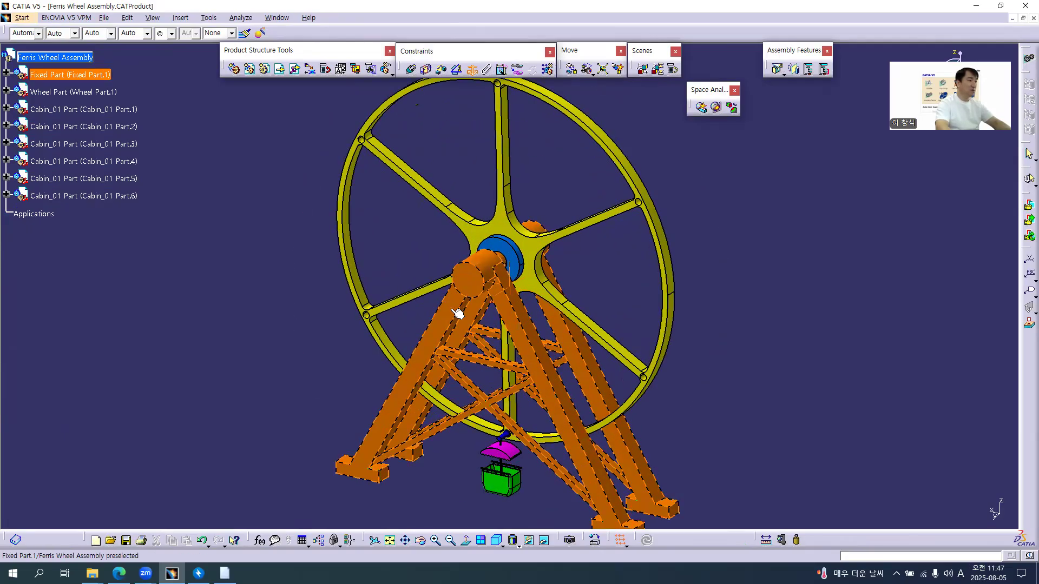
click(442, 323)
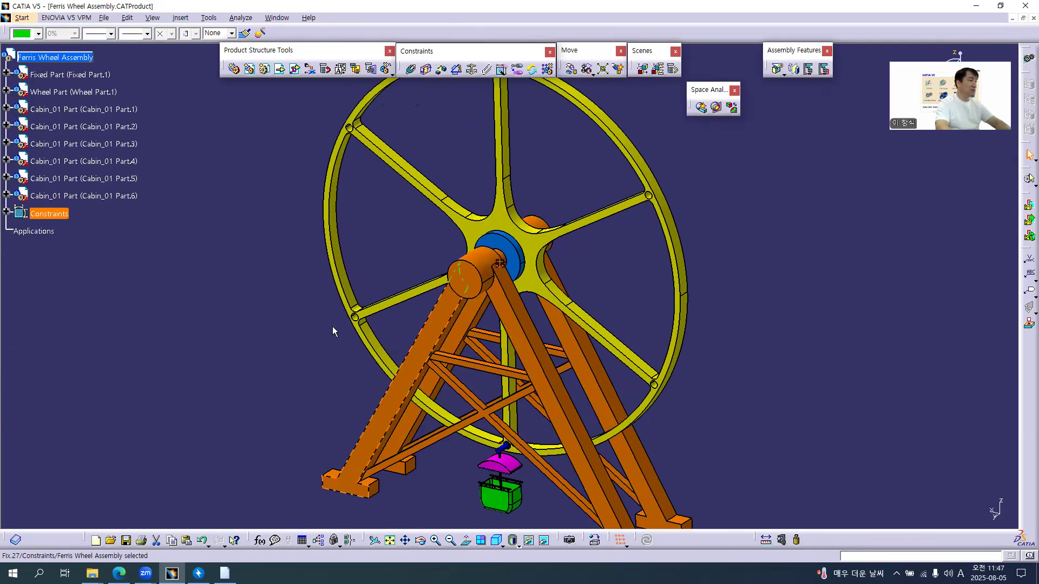
click(7, 212)
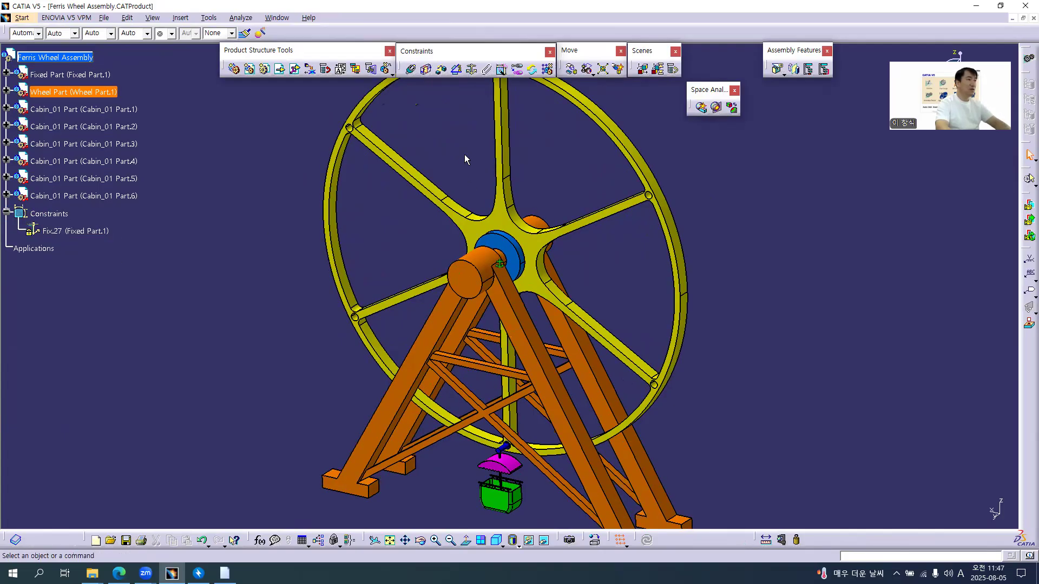
Start a Coincidence constraint, hide the Wheel Part, and pick the axis of the Fixed Part's central shaft as the first element
middle_drag(476, 324, 530, 206)
scroll(500, 138, up, 5)
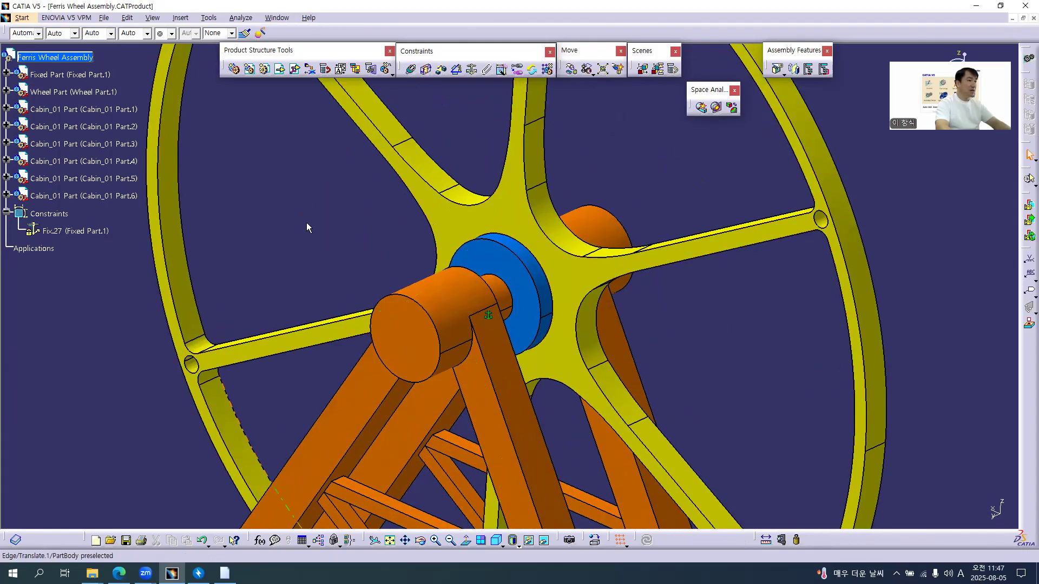
click(413, 70)
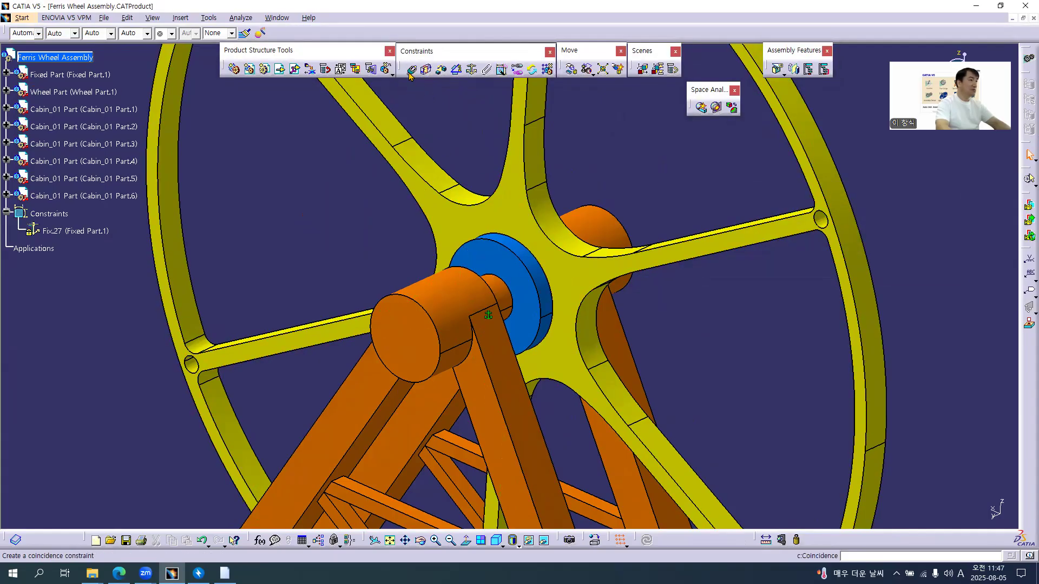
middle_drag(484, 248, 449, 161)
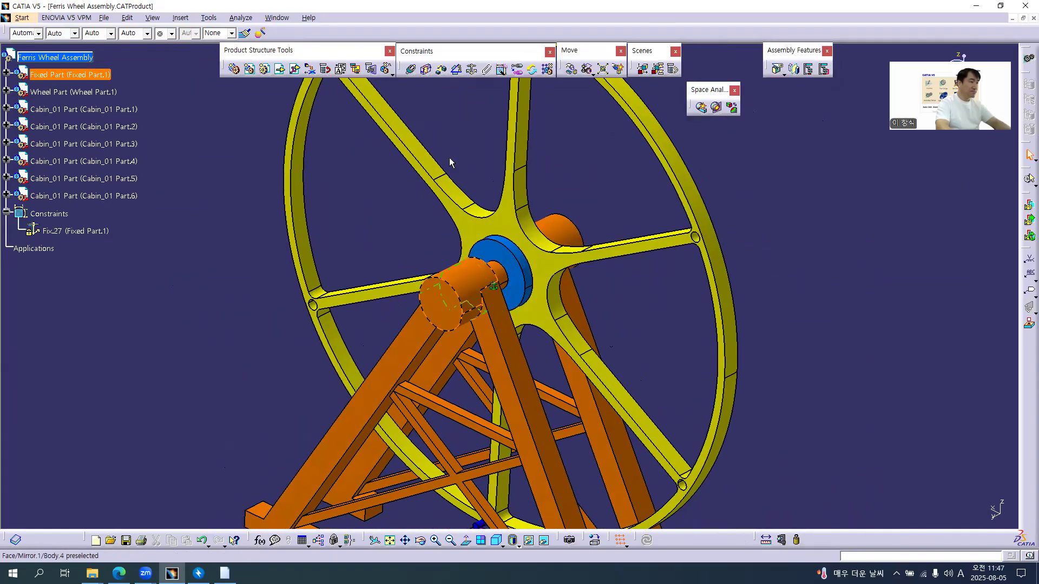
click(411, 69)
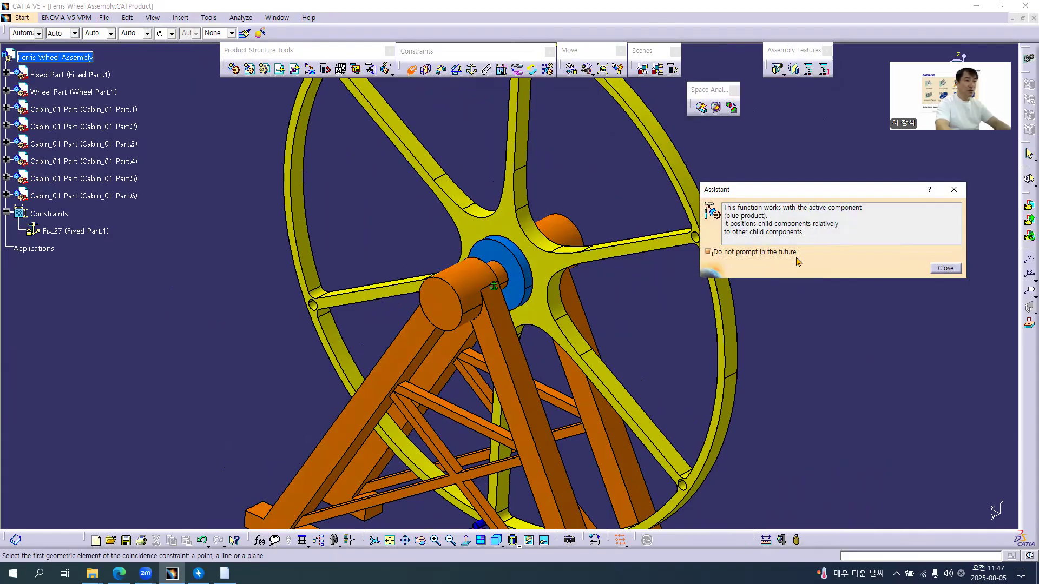
click(955, 272)
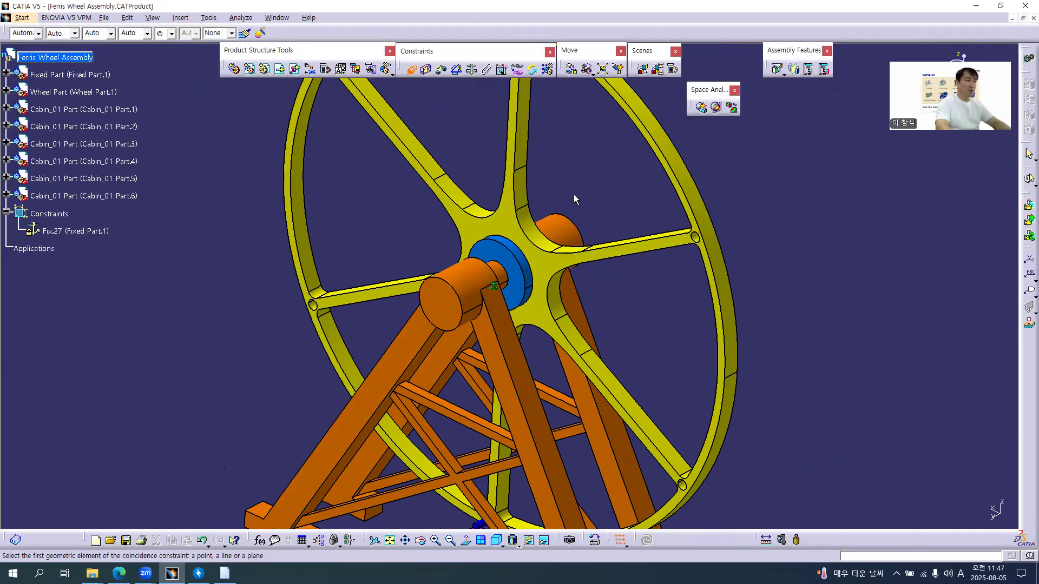
middle_drag(499, 280, 479, 276)
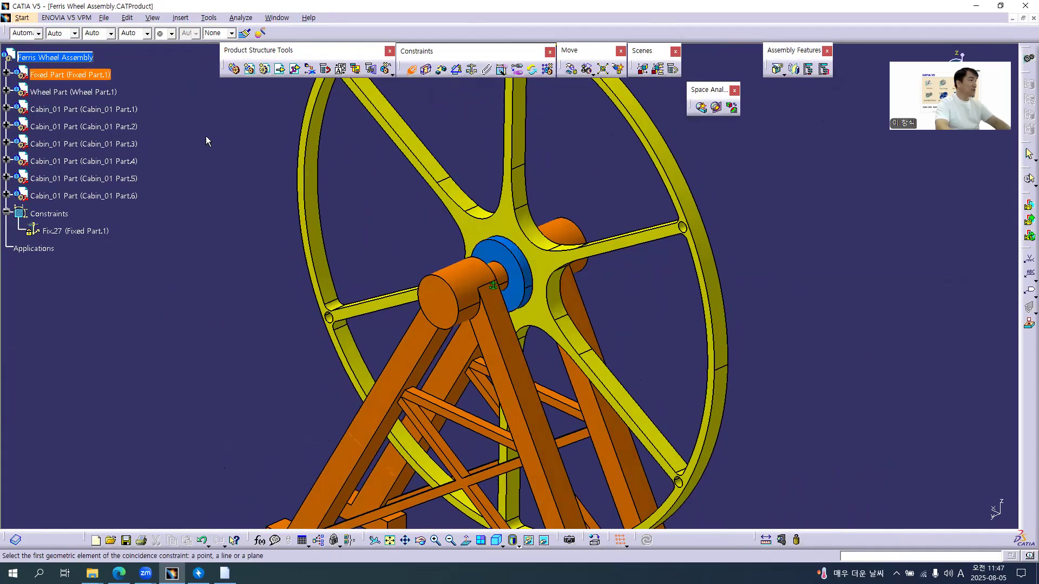
right_click(101, 98)
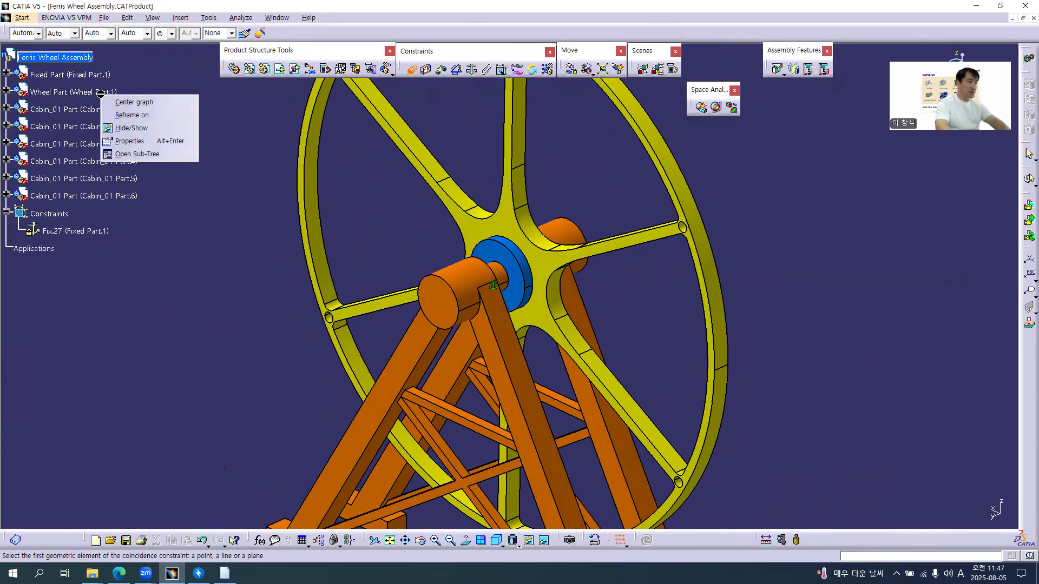
click(131, 128)
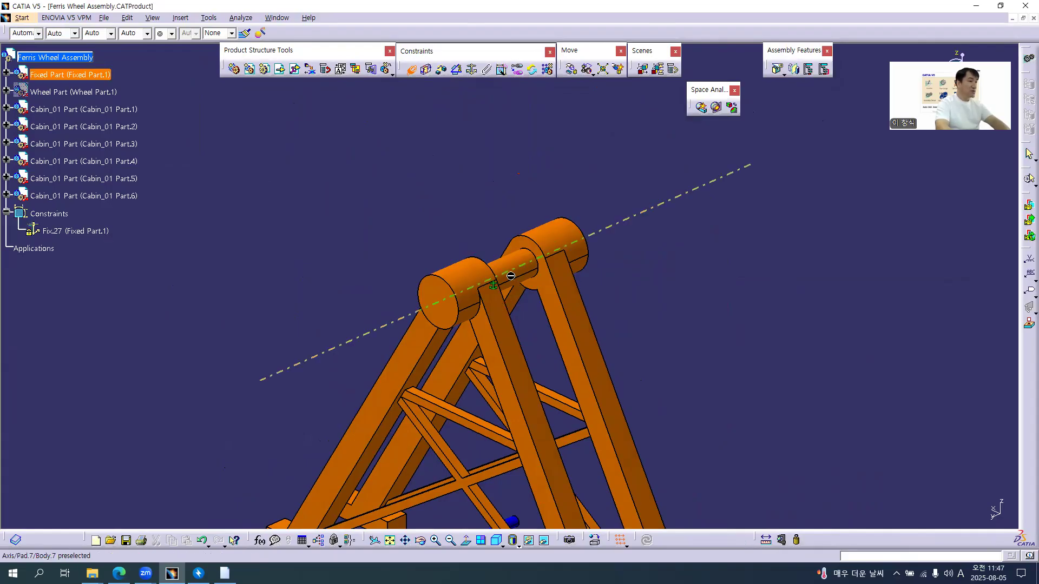
click(134, 141)
Complete the coincidence with the Wheel Part's hub bore axis while the Fixed Part is hidden, and restore the frame's visibility
right_click(64, 73)
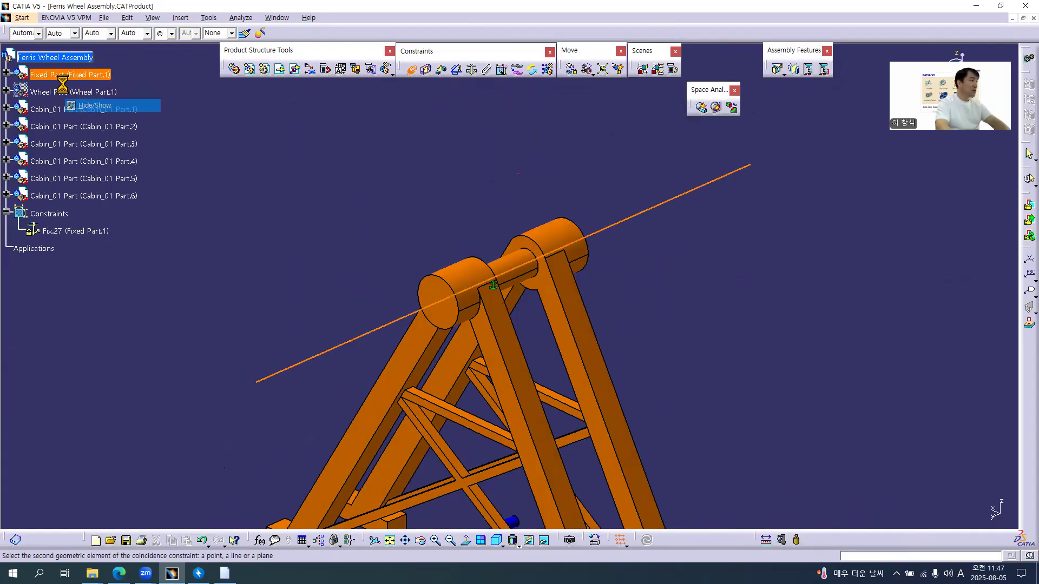
click(74, 105)
right_click(65, 93)
click(78, 127)
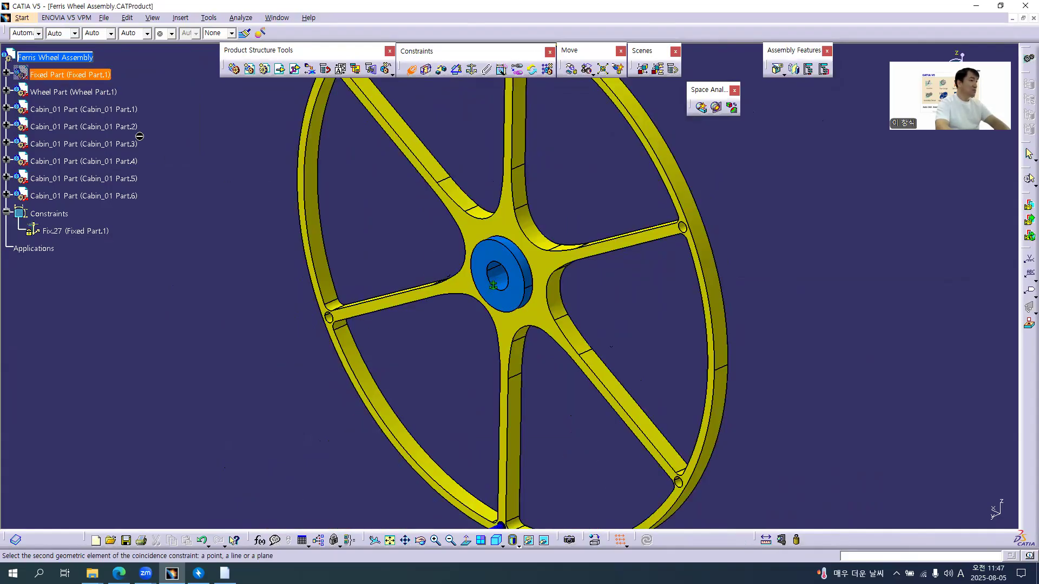
click(509, 282)
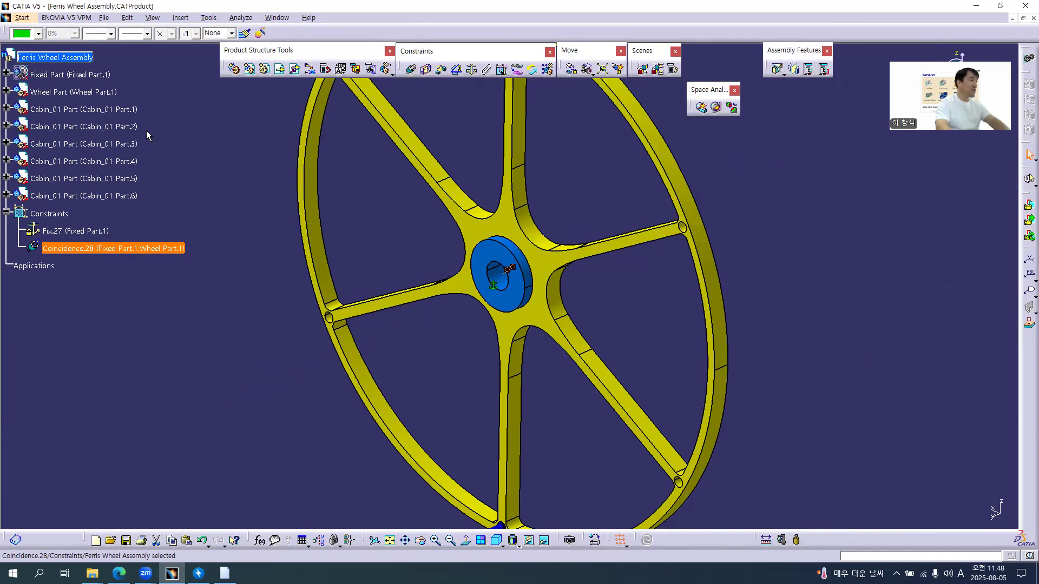
right_click(64, 74)
click(74, 107)
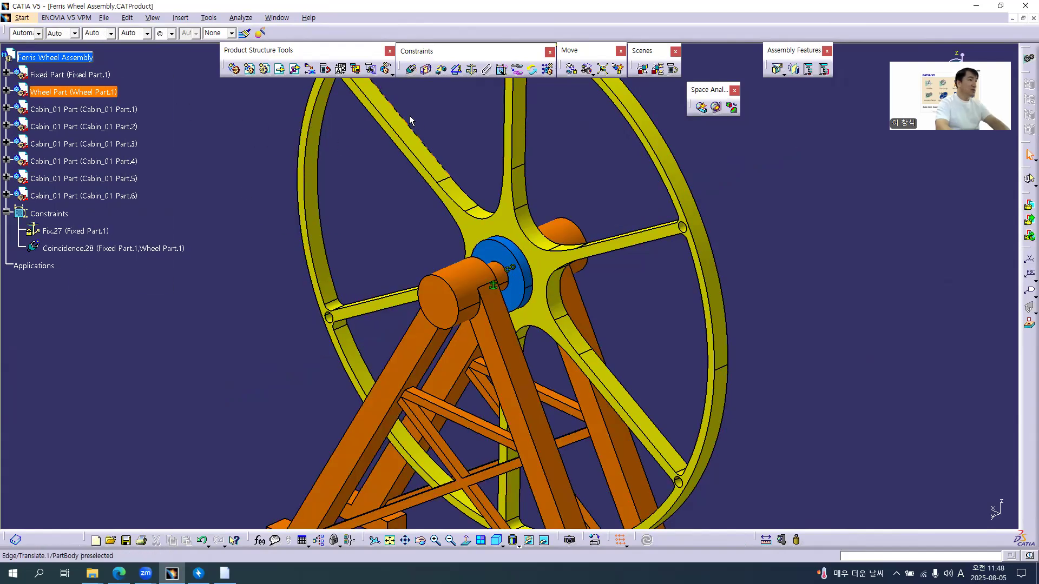
Add a 70 mm Offset constraint with Opposite orientation between the wheel hub's side face and the Fixed Part's bearing face
click(441, 71)
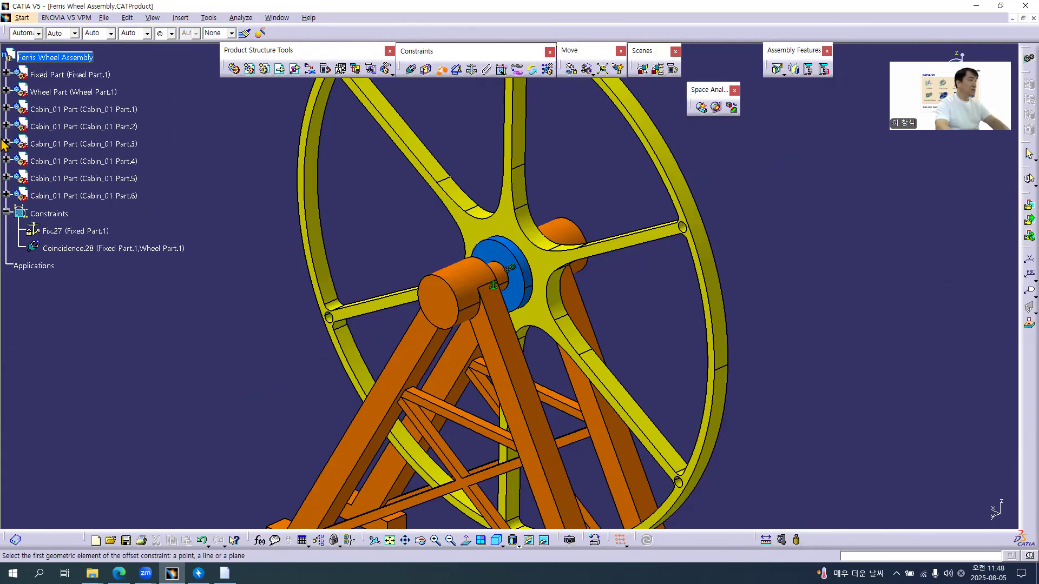
middle_drag(499, 292, 479, 254)
click(480, 254)
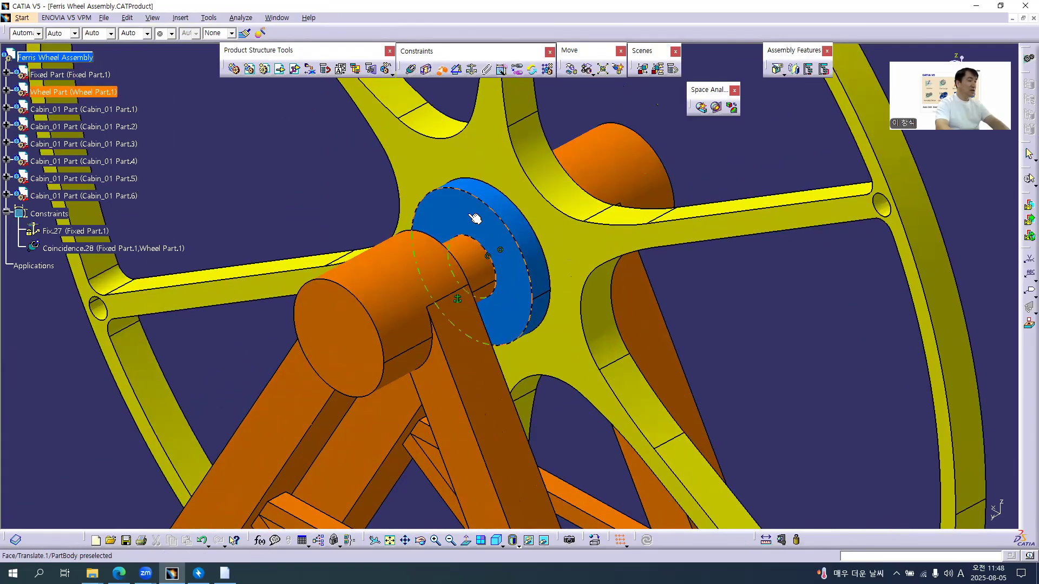
middle_drag(580, 316, 470, 324)
click(471, 324)
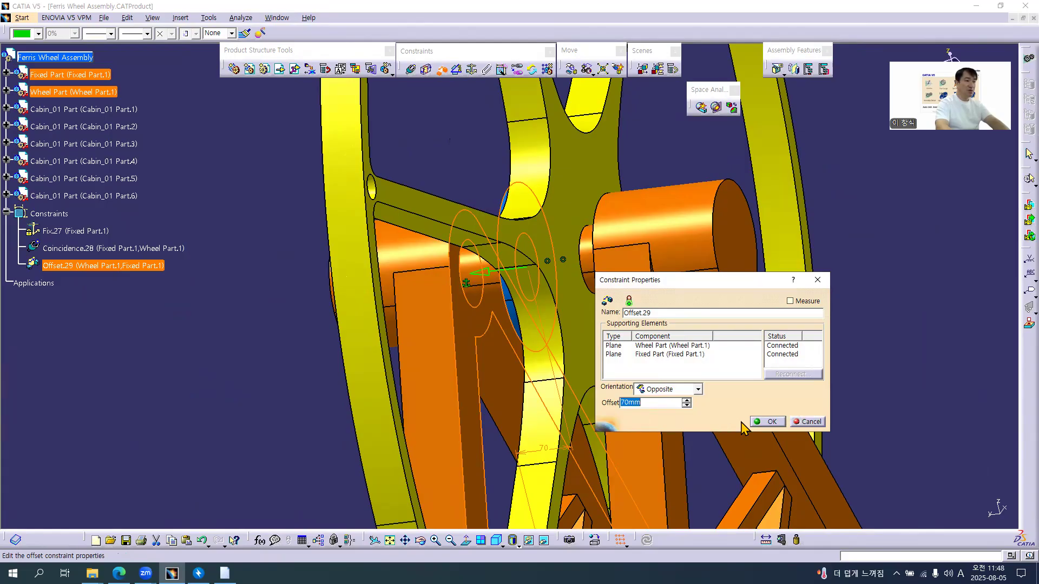
click(771, 422)
Hide the cabin instances Cabin_01 Part.2 to Cabin_01 Part.6
middle_drag(573, 325, 562, 357)
middle_drag(450, 278, 445, 217)
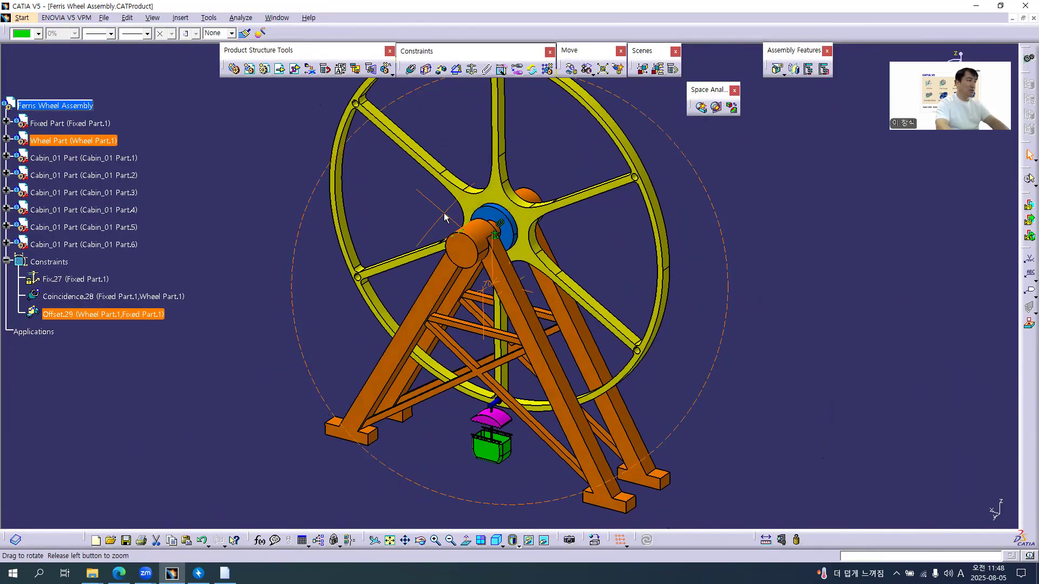
click(222, 198)
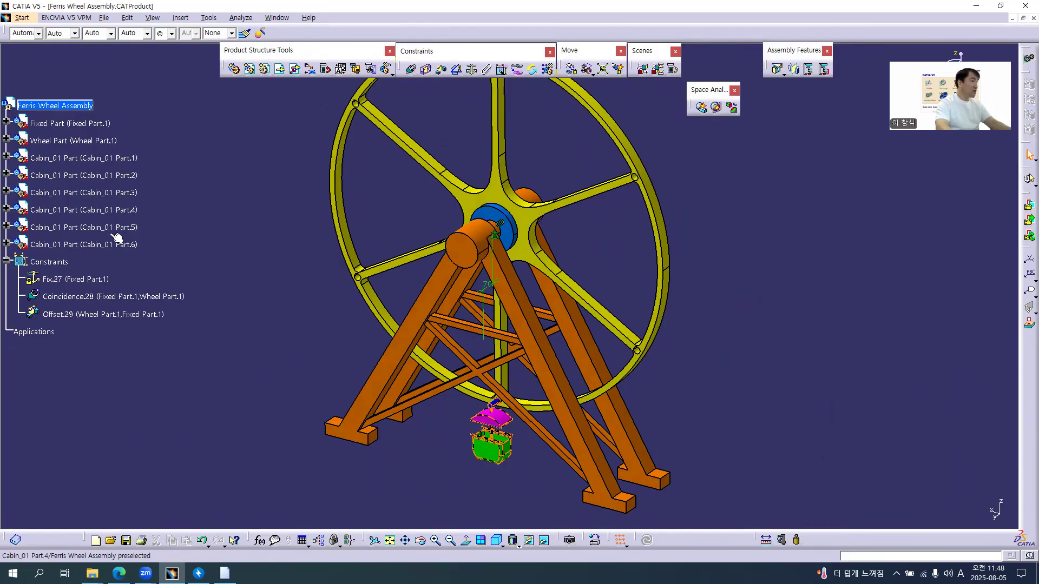
click(88, 177)
shift+click(110, 246)
right_click(110, 247)
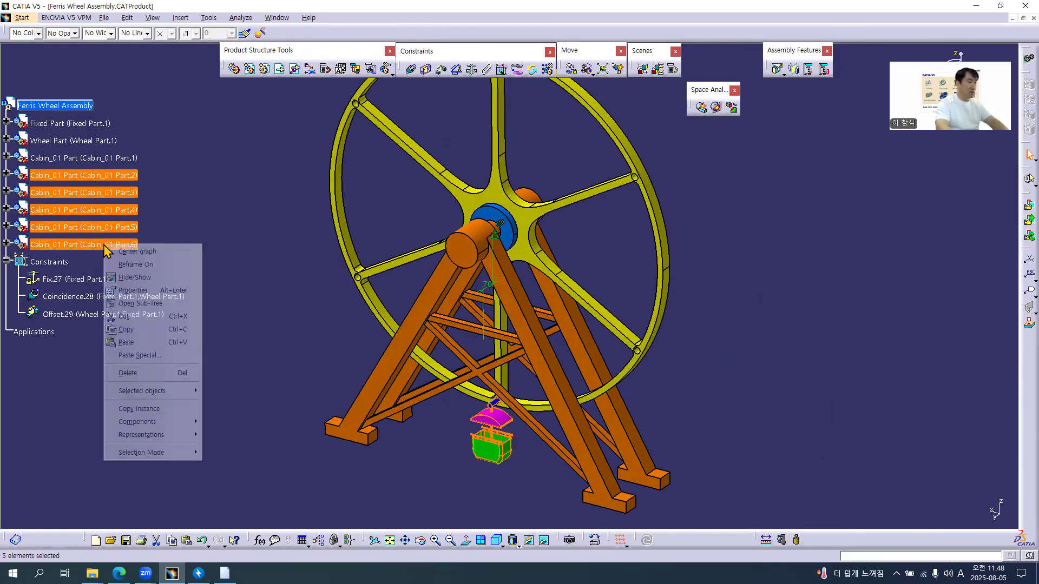
click(132, 276)
Make the first cabin's pin axis coincident with the wheel's bottom rim hole axis, hiding the cabin to pick the hole and showing it again
middle_click(497, 403)
middle_drag(489, 411, 447, 304)
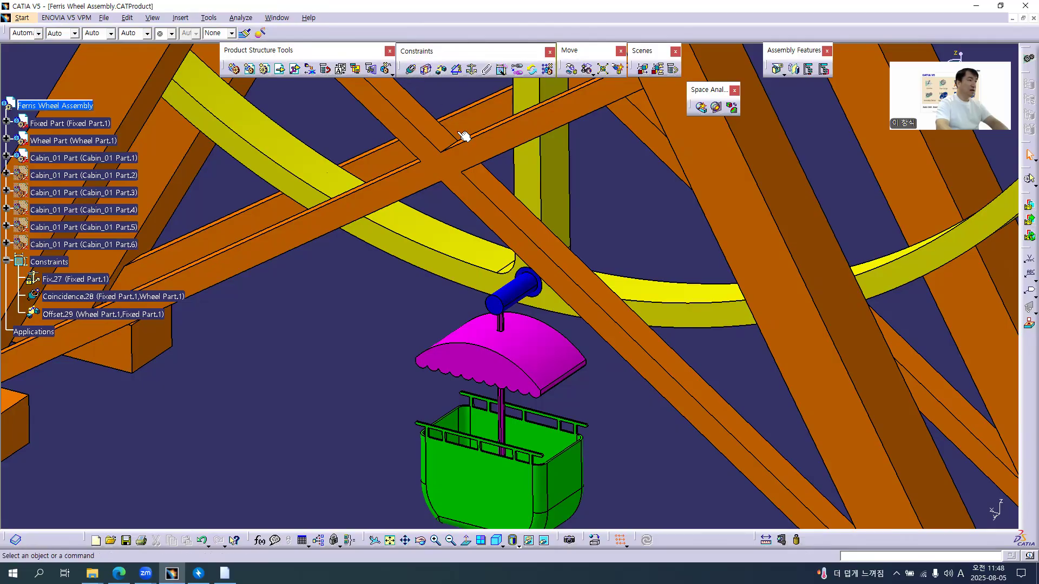
click(411, 69)
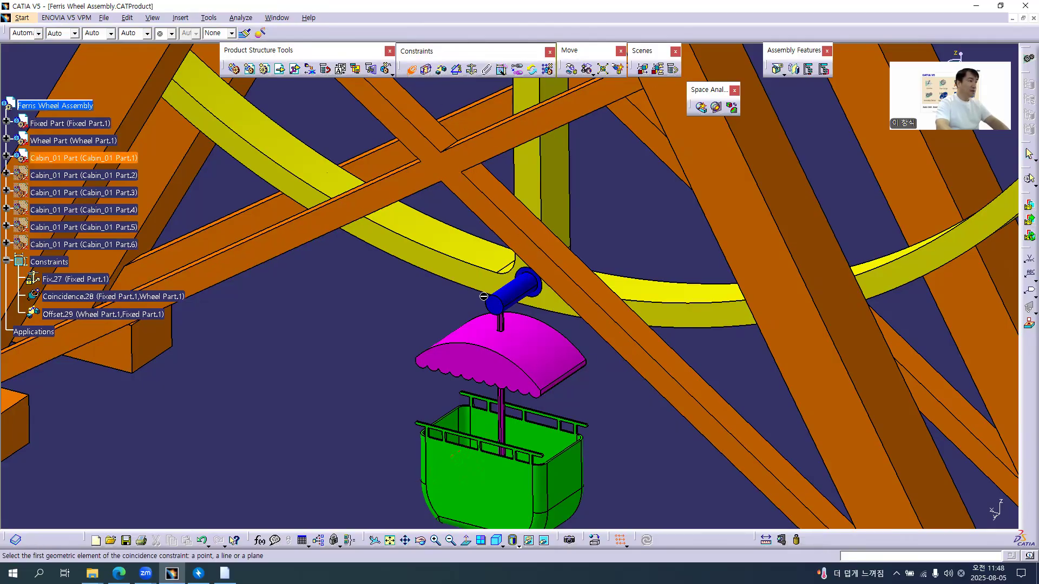
middle_click(527, 275)
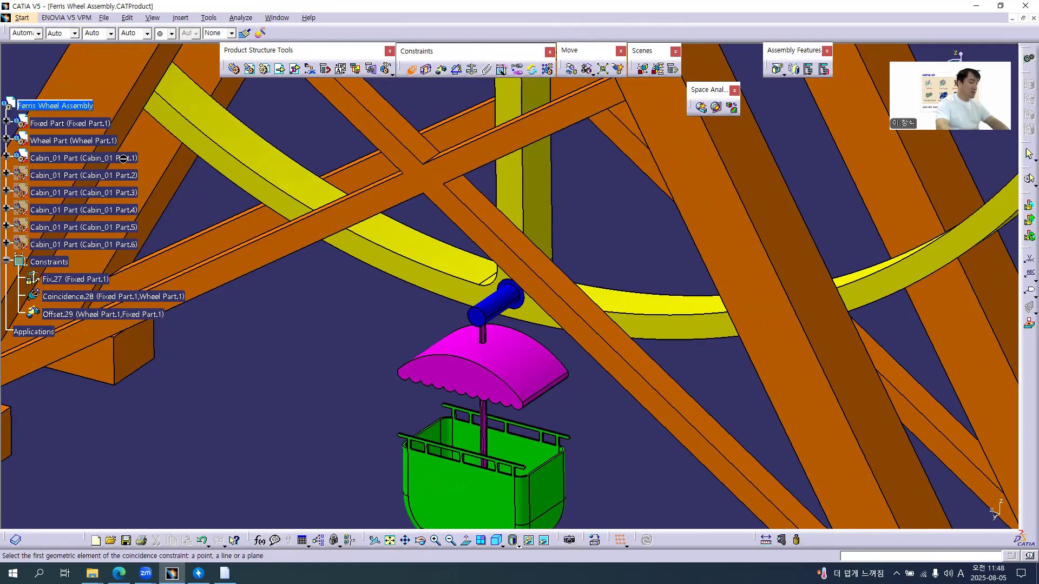
click(501, 303)
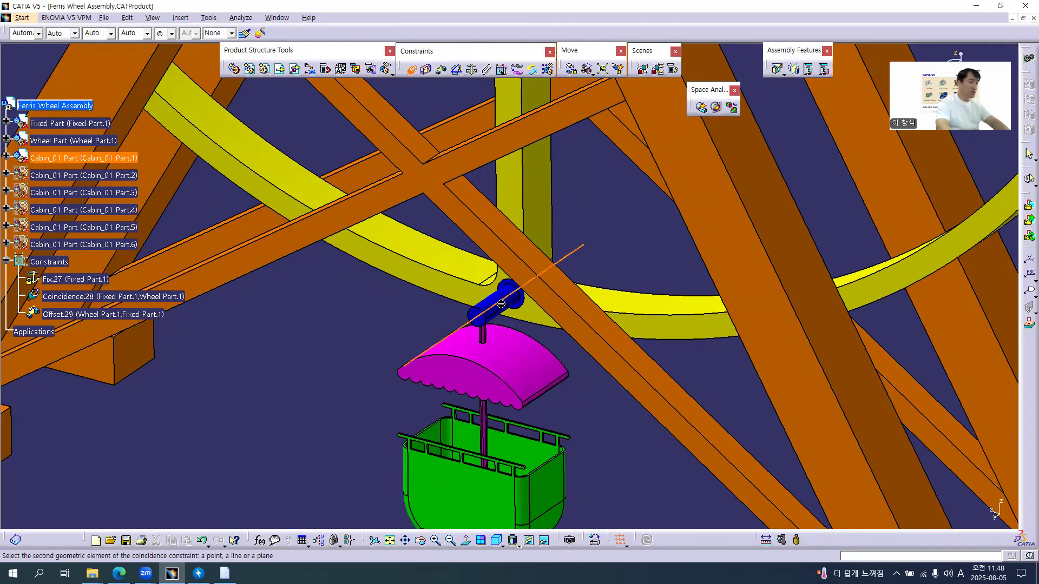
right_click(118, 160)
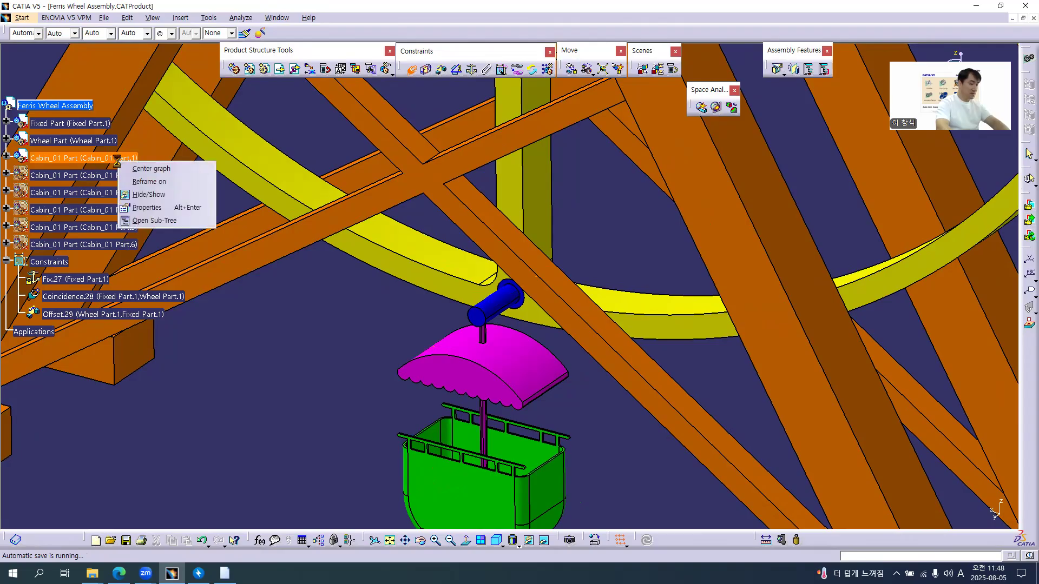
click(147, 188)
click(510, 291)
right_click(65, 158)
click(108, 189)
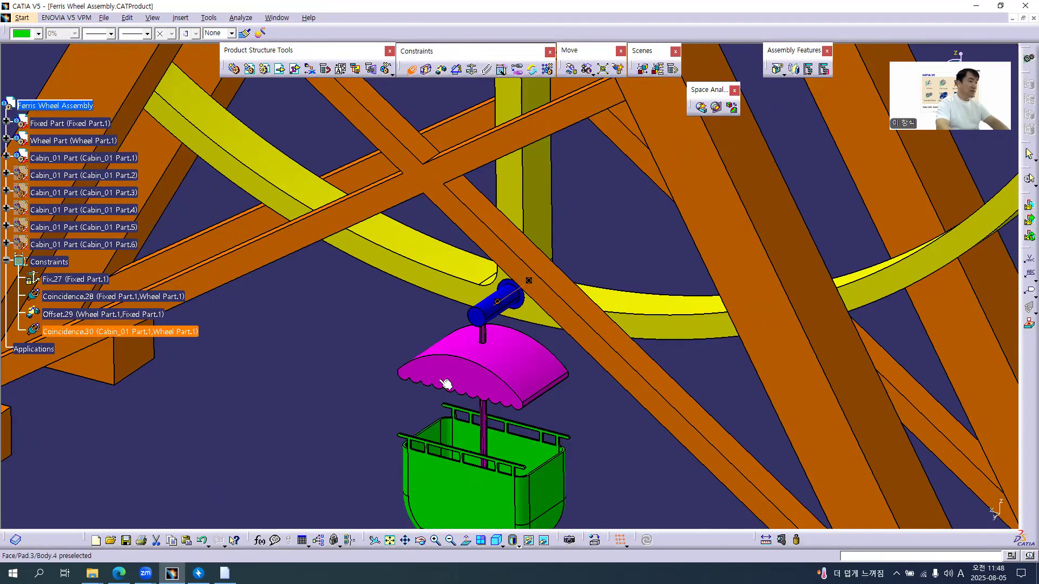
Make the end face of the first cabin's pin coincident with the wheel's side face, using the Same orientation
middle_drag(568, 335, 281, 278)
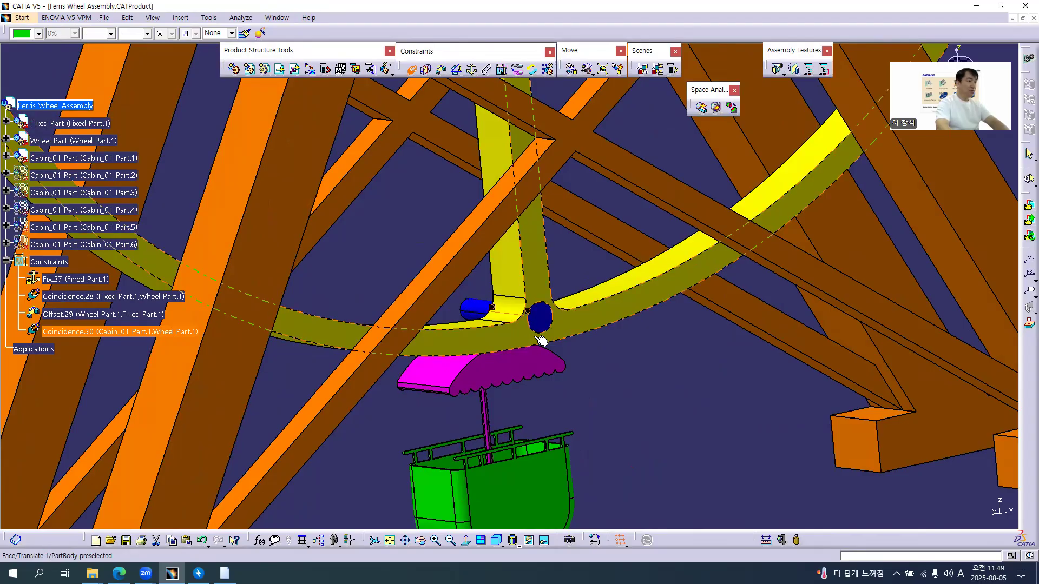
click(573, 326)
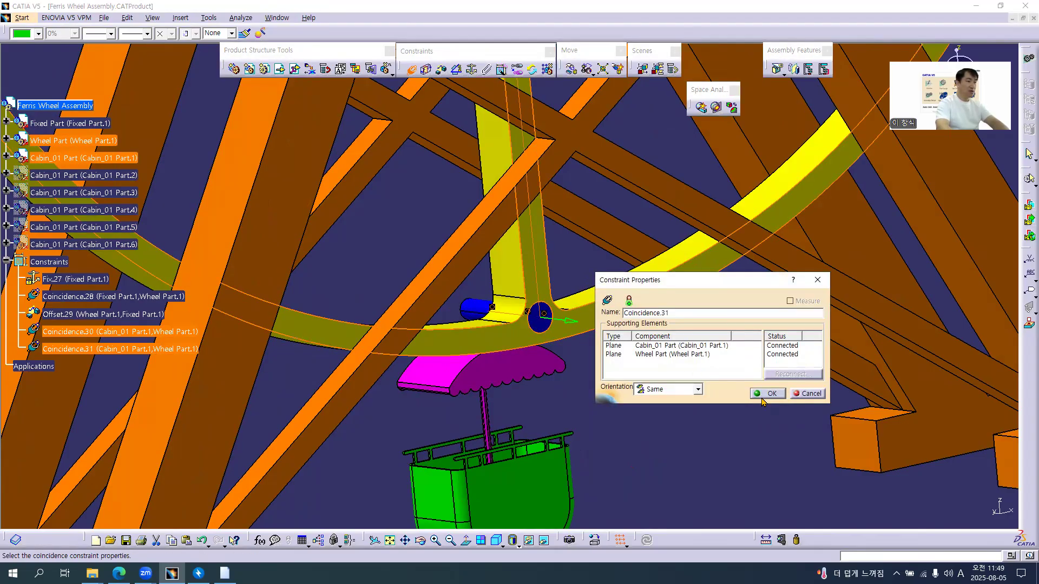
click(770, 395)
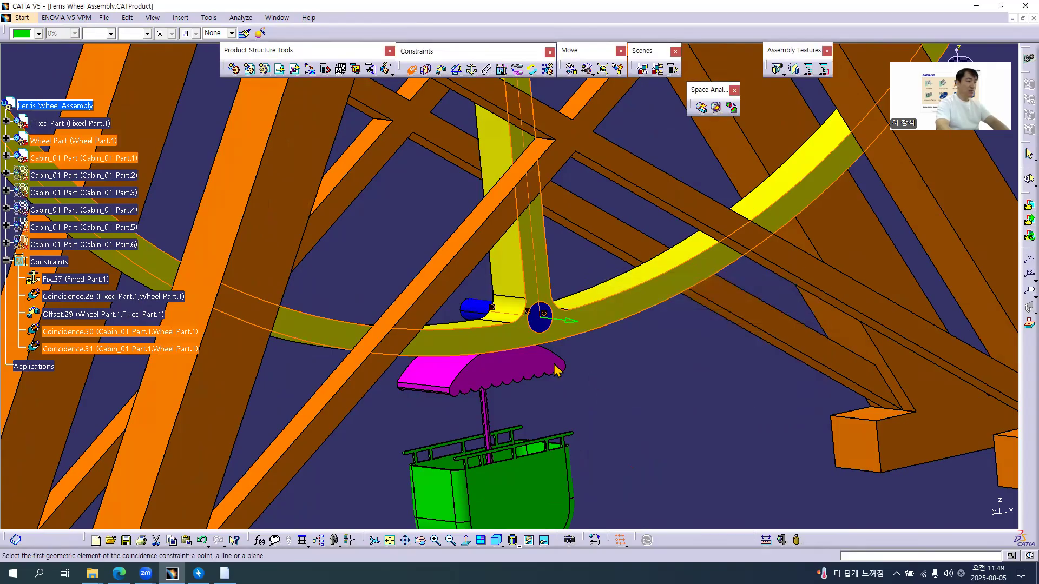
Hide the first cabin, Cabin_01 Part.1, and show the second cabin, Cabin_01 Part.2
middle_drag(557, 364, 473, 394)
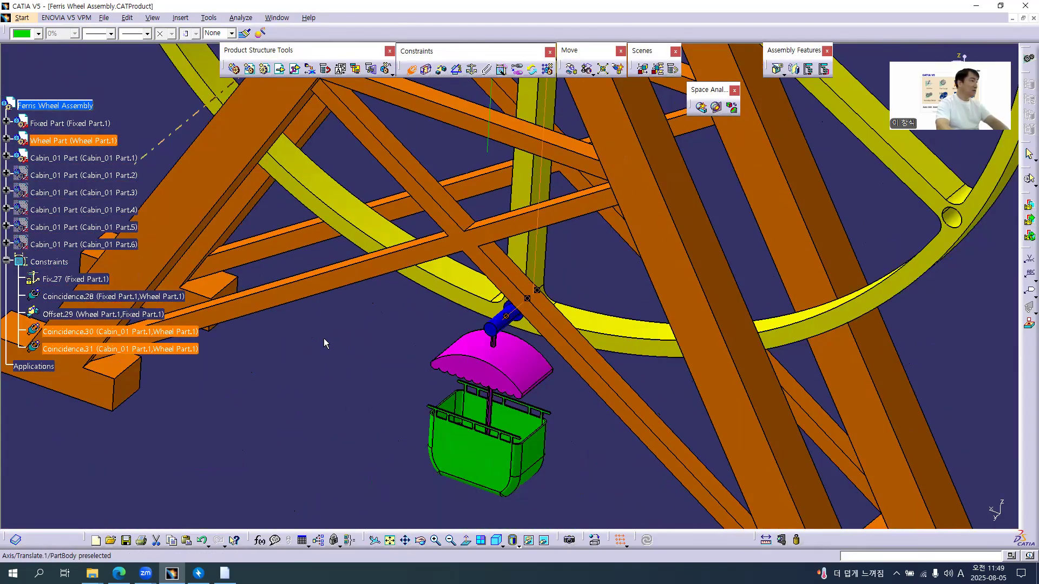
right_click(76, 159)
key(h)
right_click(84, 176)
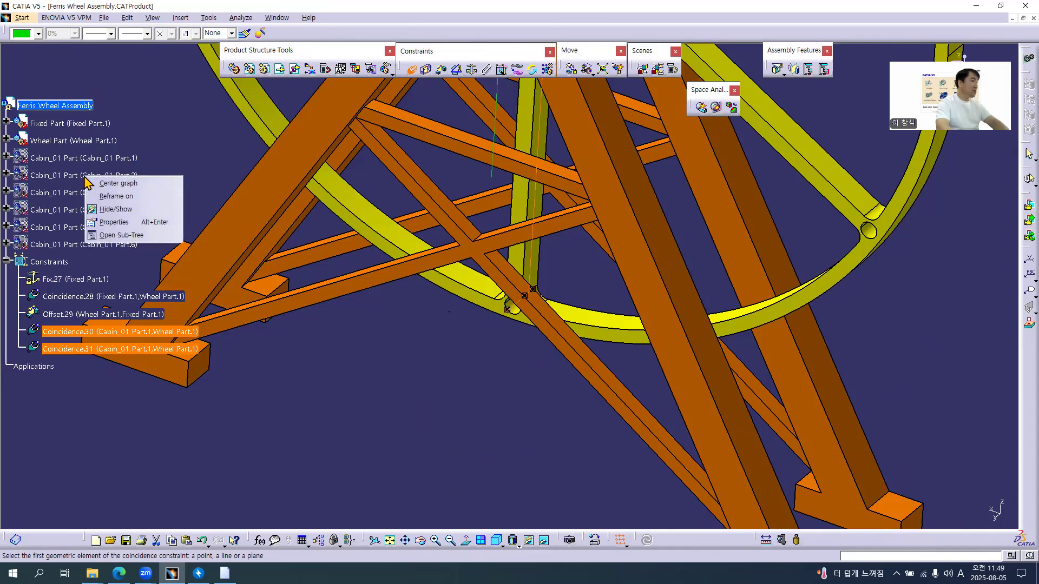
click(156, 227)
Make the second cabin's pin axis coincident with the axis of the rim hole next to the bottom one, hiding the cabin to reach it
middle_drag(581, 290, 554, 281)
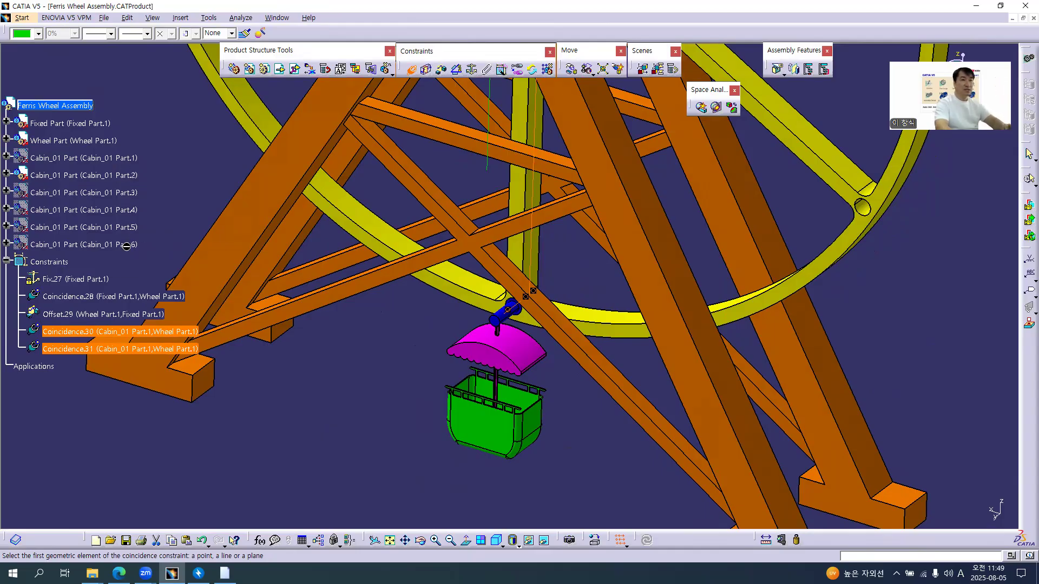
middle_drag(498, 348, 461, 424)
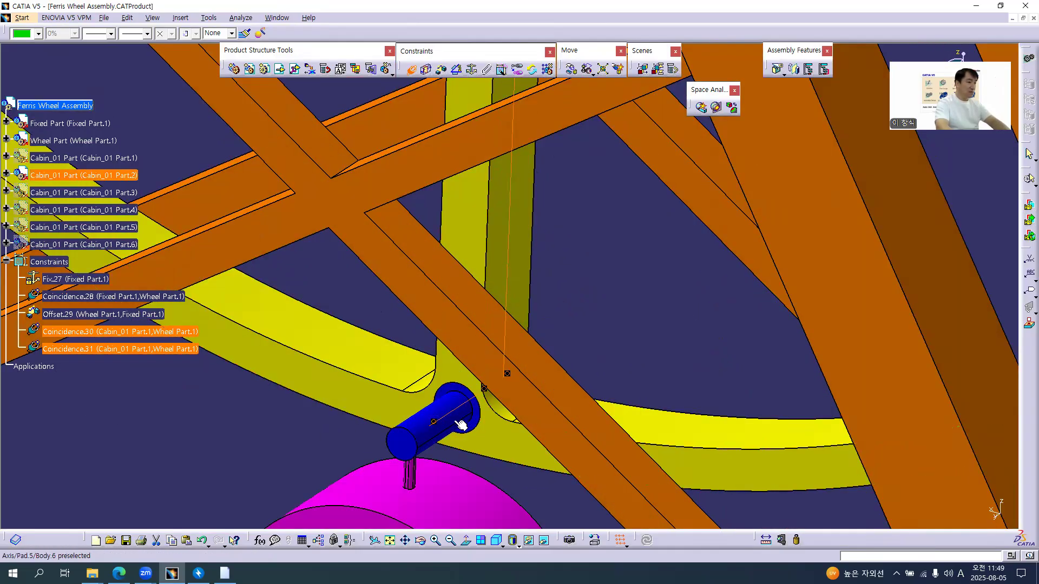
click(460, 432)
right_click(100, 182)
click(125, 193)
middle_drag(676, 279, 531, 216)
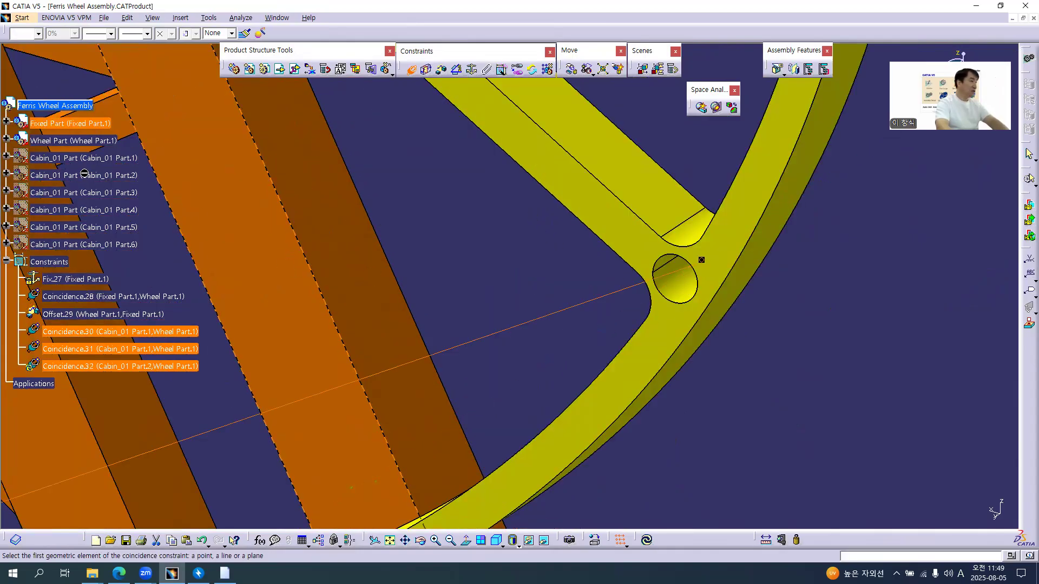
Show the second cabin again, make its pin end face coincident with the wheel's side face, and update the assembly
middle_drag(514, 294, 394, 332)
middle_drag(620, 339, 563, 342)
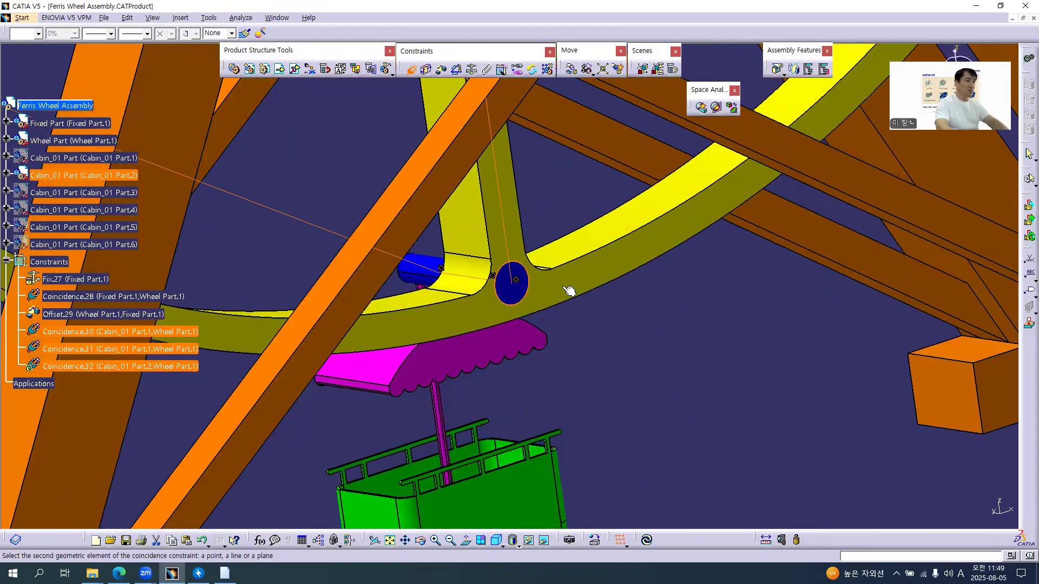
click(569, 289)
click(769, 392)
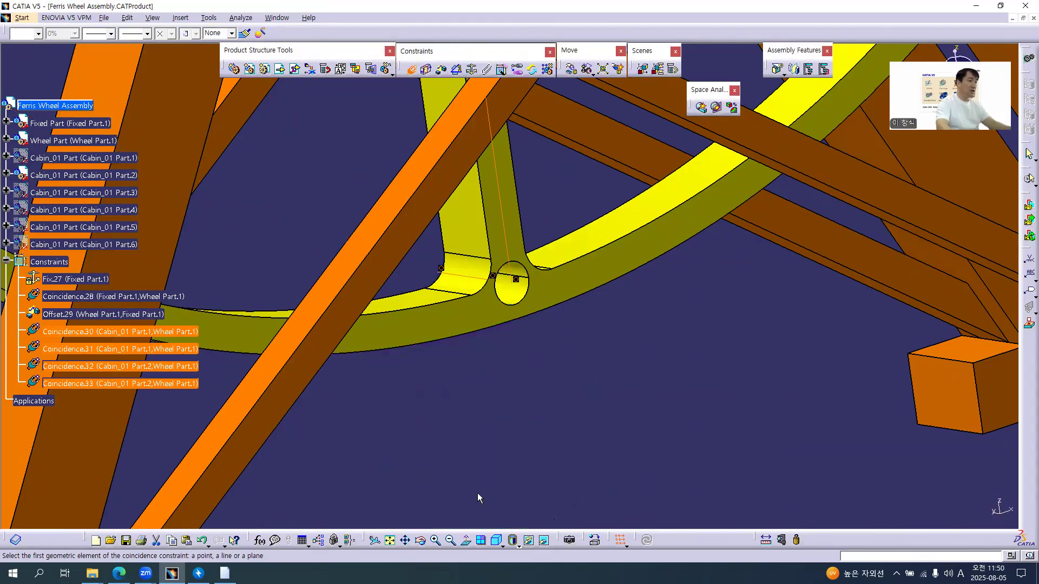
middle_drag(430, 218, 486, 222)
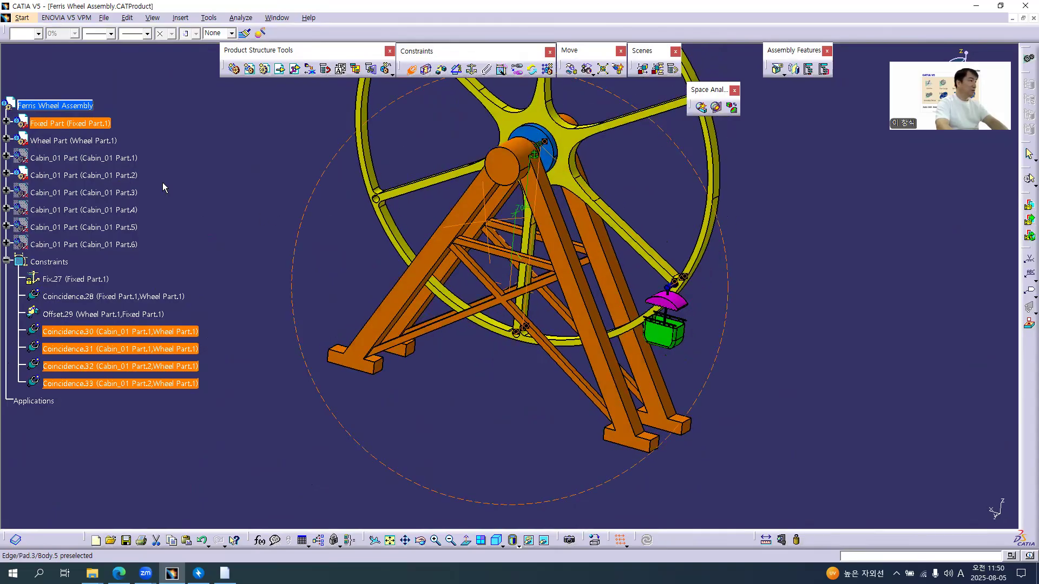
Hide the second cabin, Cabin_01 Part.2, and show the third cabin, Cabin_01 Part.3
right_click(79, 178)
key(h)
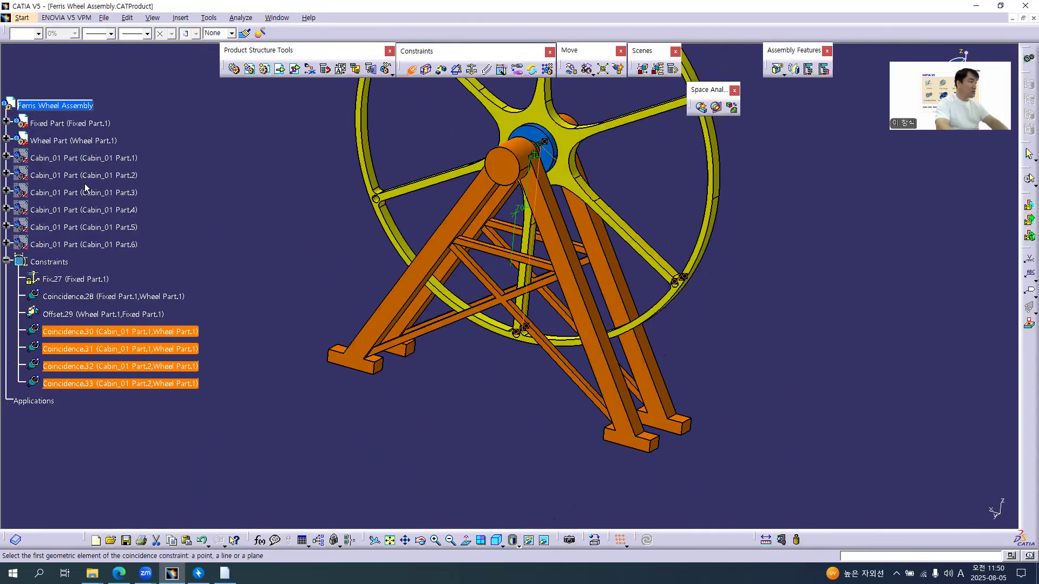
right_click(98, 193)
key(h)
Make the third cabin's pin axis coincident with the axis of the rim hole above the second cabin's hole, hiding the cabin to reach it
middle_drag(522, 386, 446, 198)
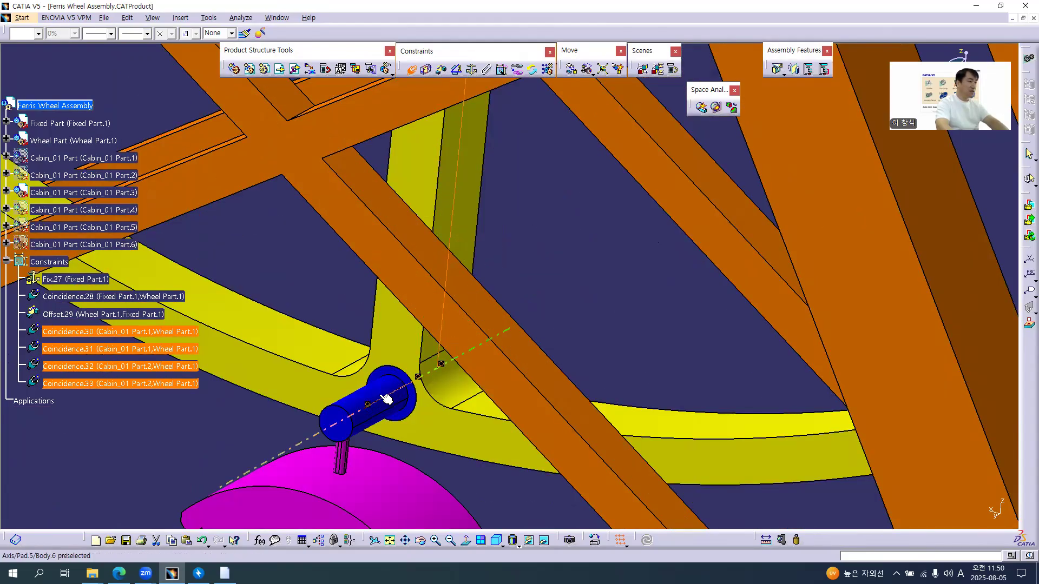
click(44, 193)
middle_drag(592, 279, 575, 413)
middle_drag(645, 197, 577, 394)
middle_drag(507, 155, 429, 374)
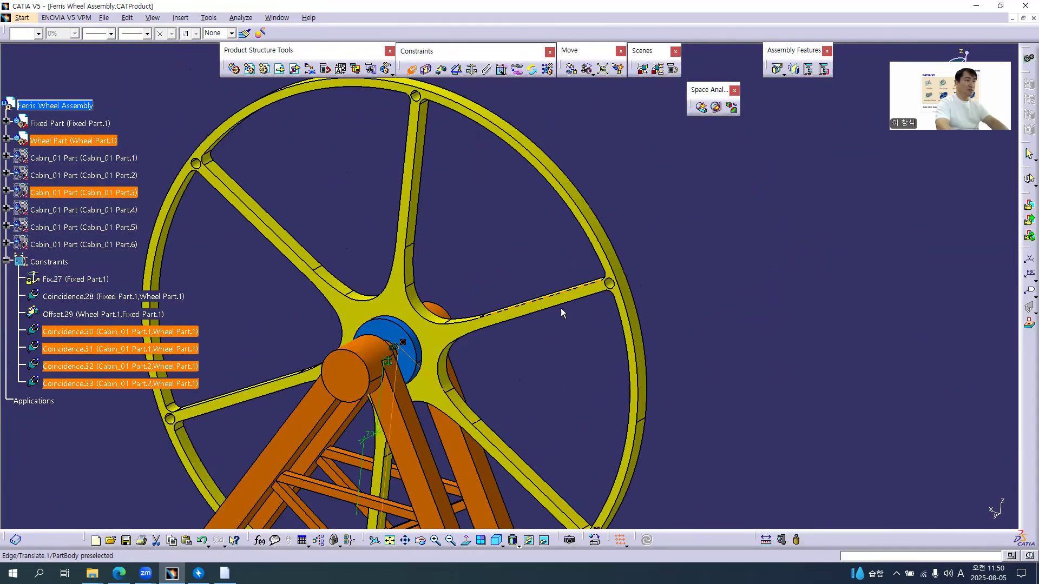
middle_drag(597, 296, 493, 297)
middle_drag(584, 332, 501, 289)
click(500, 288)
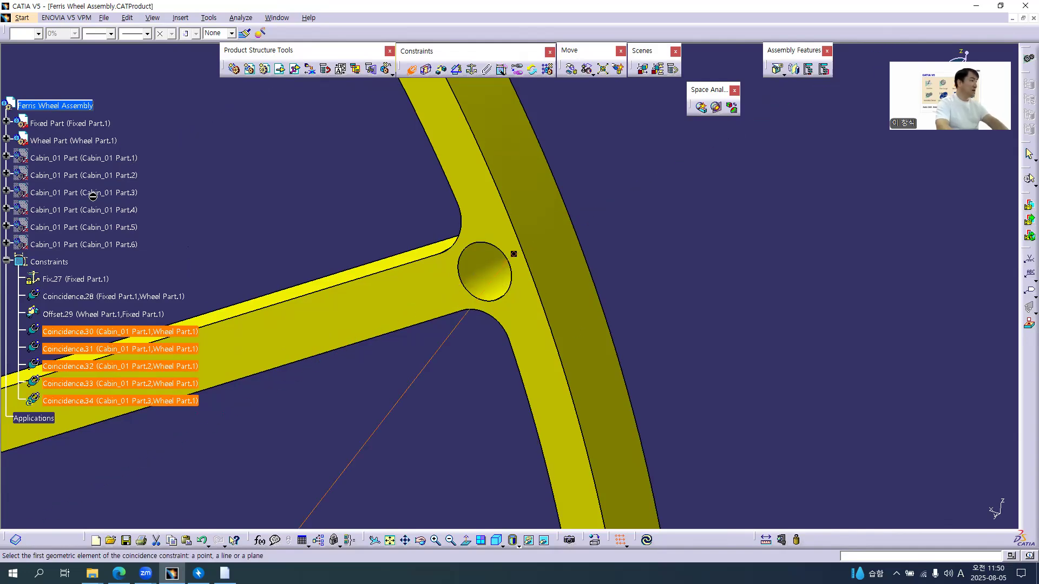
Show the third cabin again, make its pin end face coincident with the wheel's side face using the Same orientation, and update the assembly
ctrl+middle_drag(417, 274, 371, 466)
middle_click(369, 465)
middle_drag(536, 325, 103, 144)
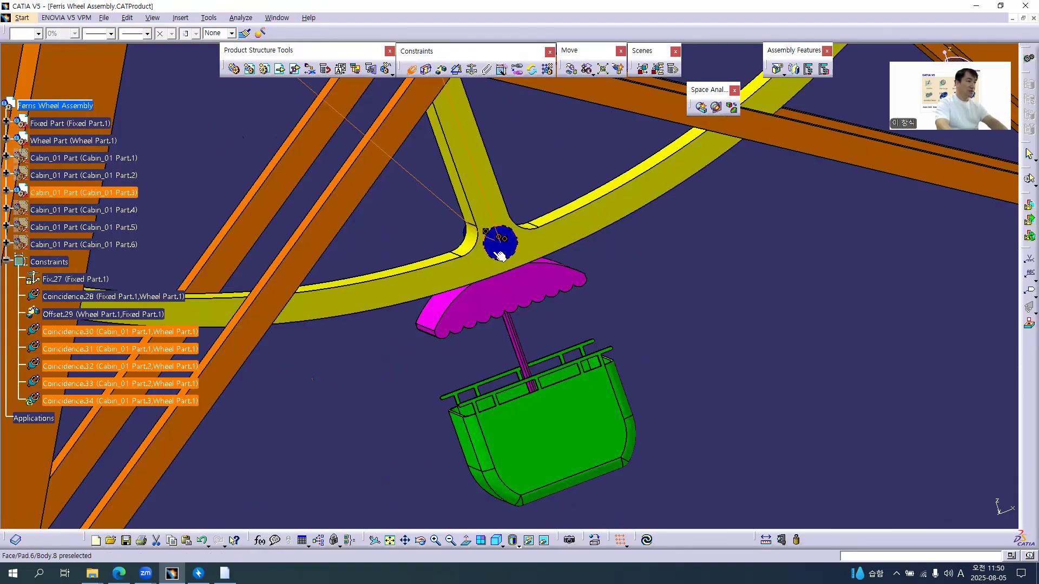
click(472, 265)
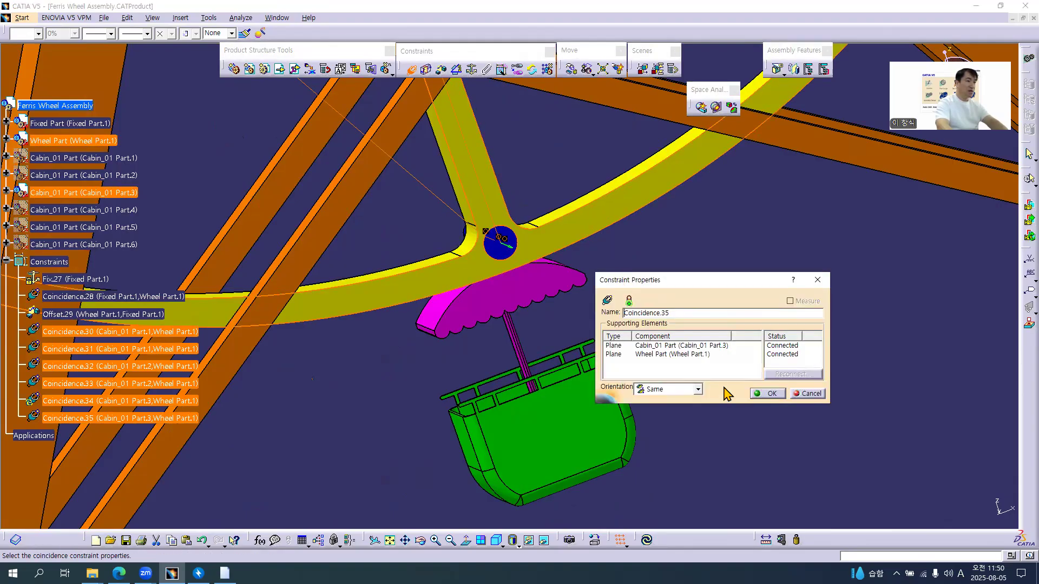
click(776, 395)
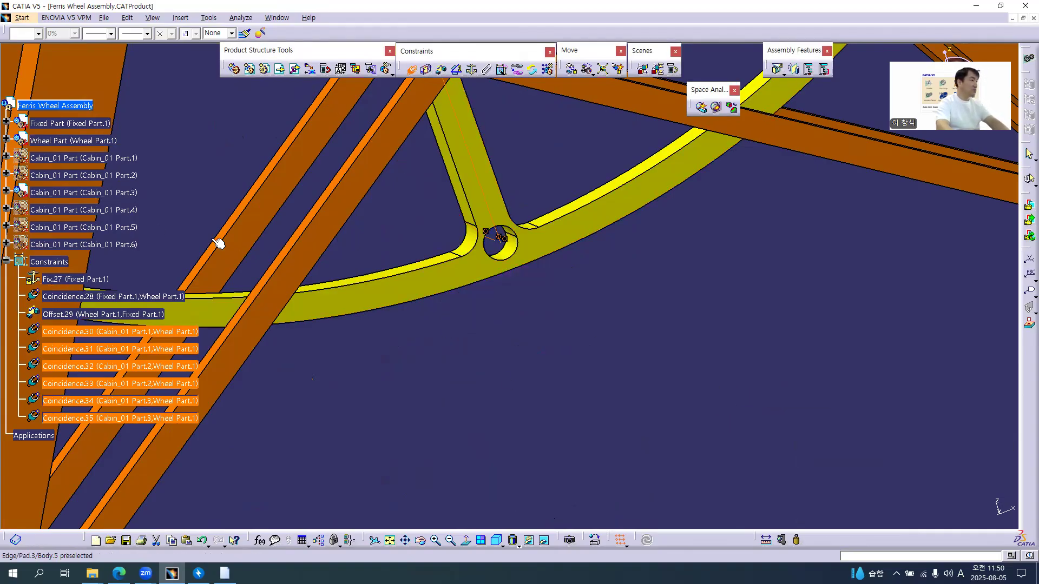
Show the second and fourth cabins, Cabin_01 Part.2 and Cabin_01 Part.4
middle_drag(409, 188, 545, 233)
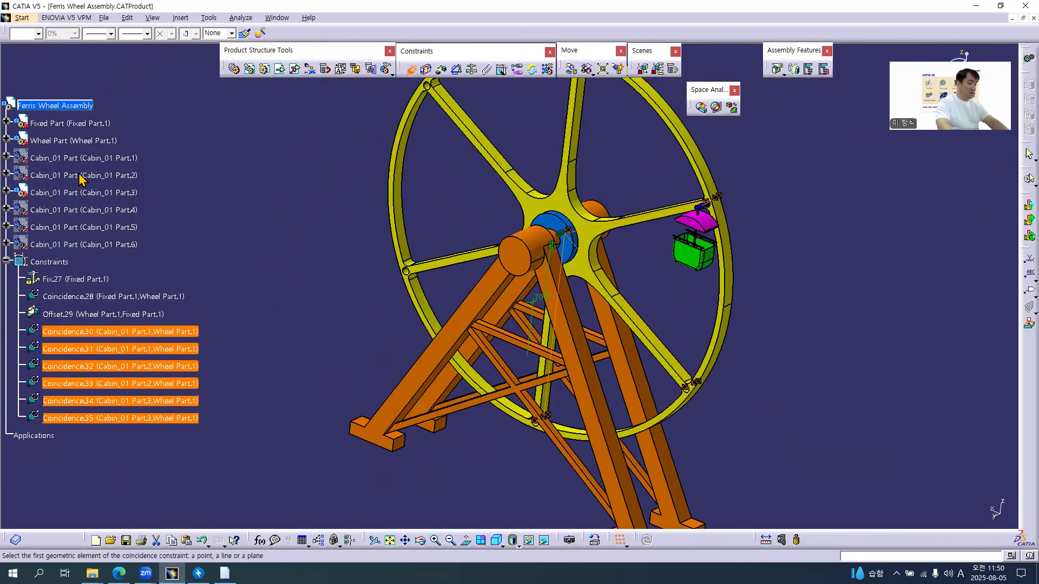
click(81, 176)
click(80, 210)
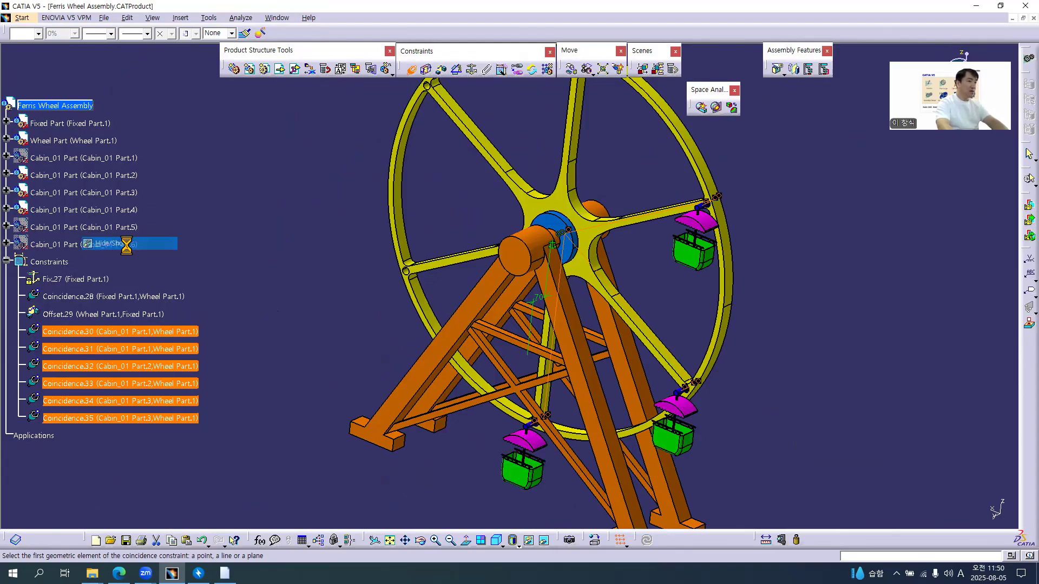
Make the fourth cabin's pin axis coincident with the axis of the topmost rim hole, hiding the cabin to reach its pin-side geometry
middle_drag(533, 423, 489, 314)
click(511, 313)
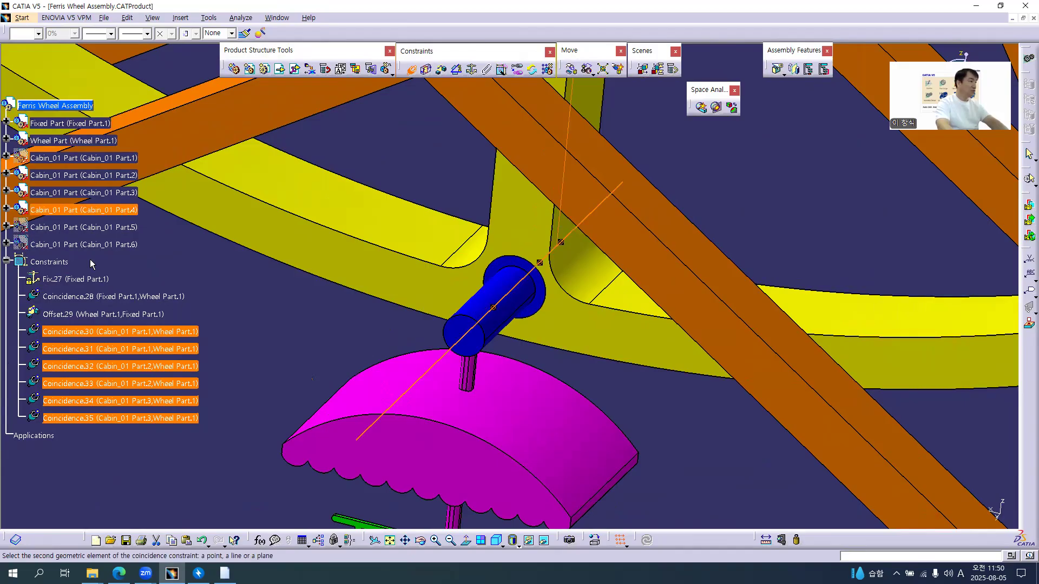
right_click(93, 209)
click(150, 248)
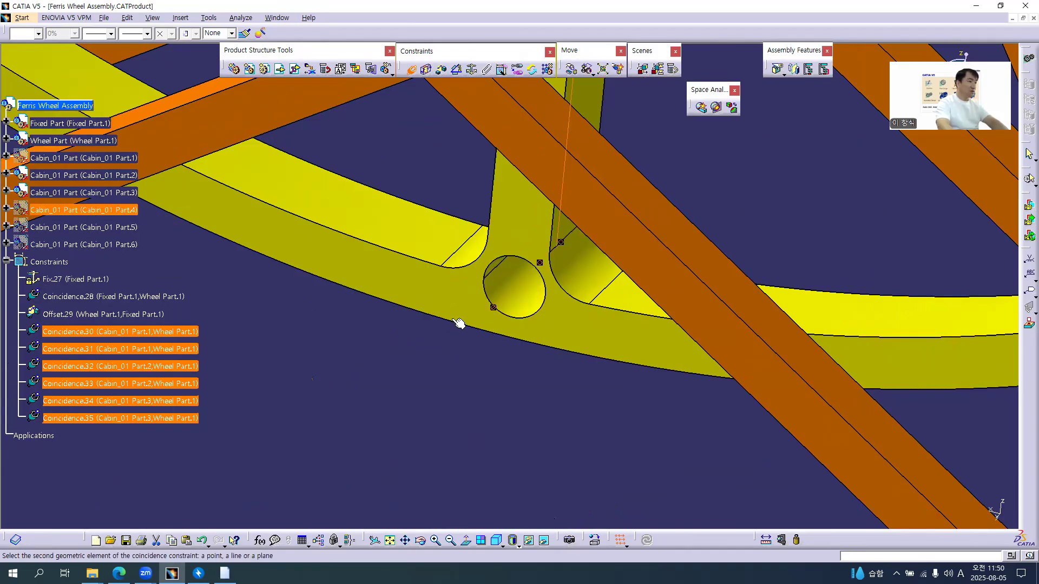
middle_drag(522, 309, 529, 199)
middle_drag(571, 295, 533, 278)
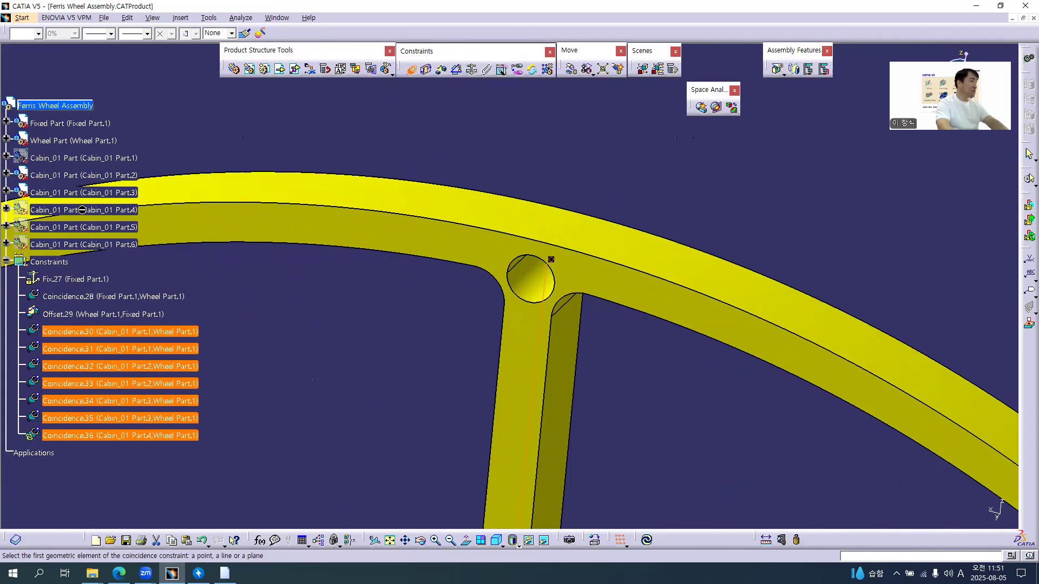
Show the fourth cabin again, make its pin end face coincident with the wheel's side face, and update the assembly
middle_drag(428, 389, 620, 277)
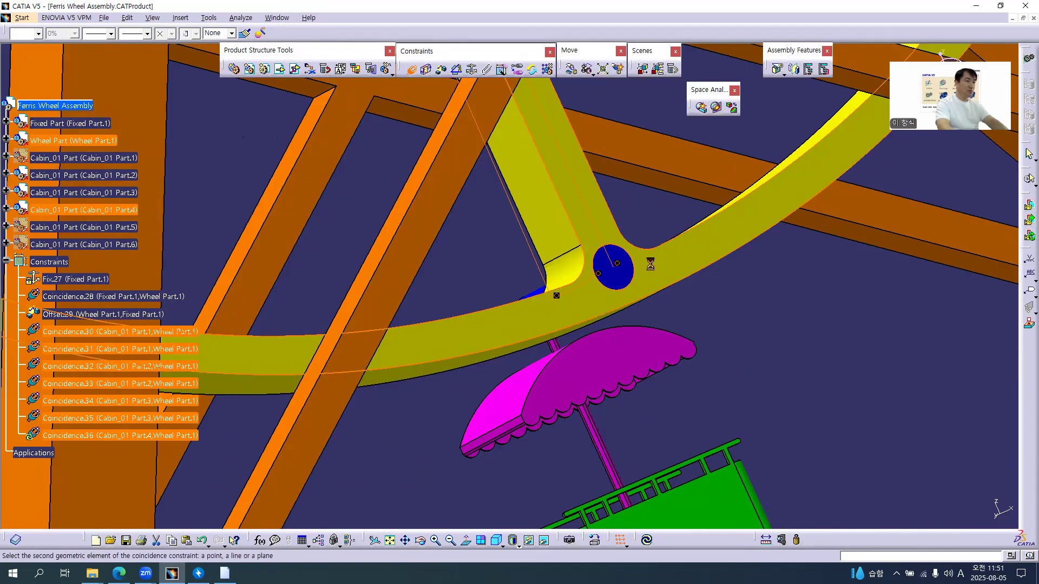
click(771, 393)
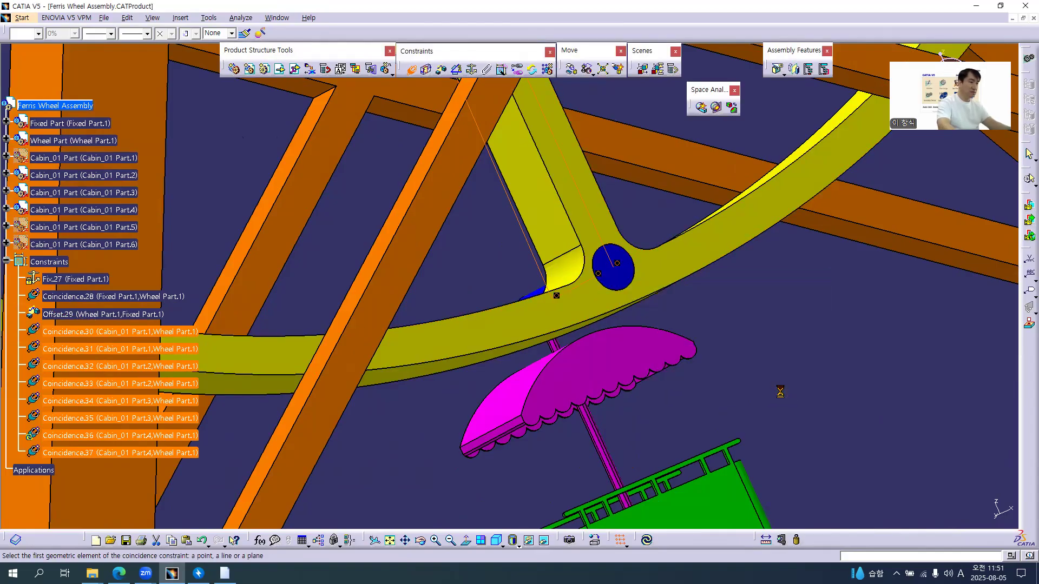
key(ctrl+u)
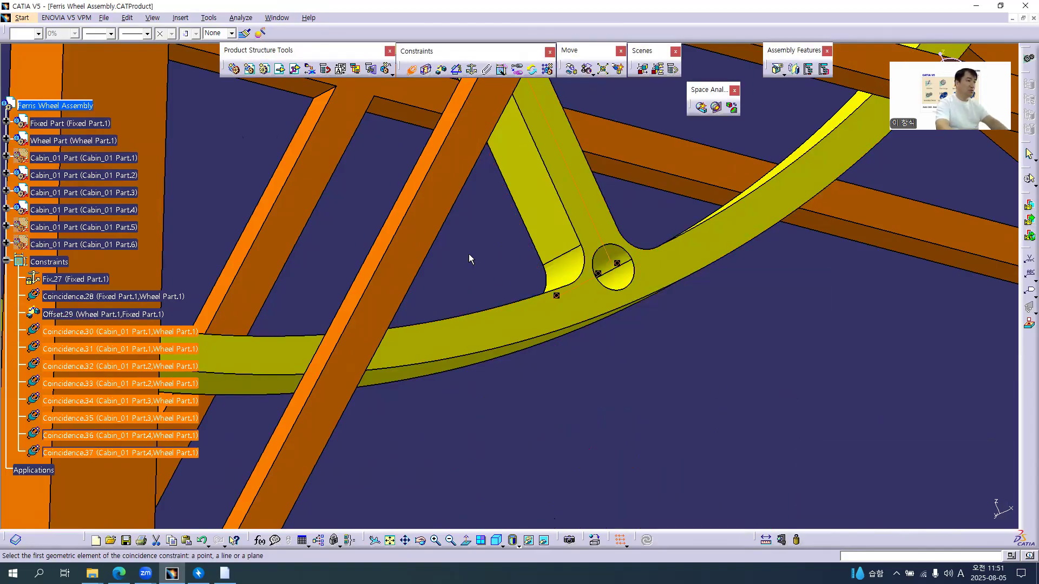
Show the fifth cabin, Cabin_01 Part.5
middle_drag(440, 209, 559, 373)
middle_drag(472, 246, 273, 214)
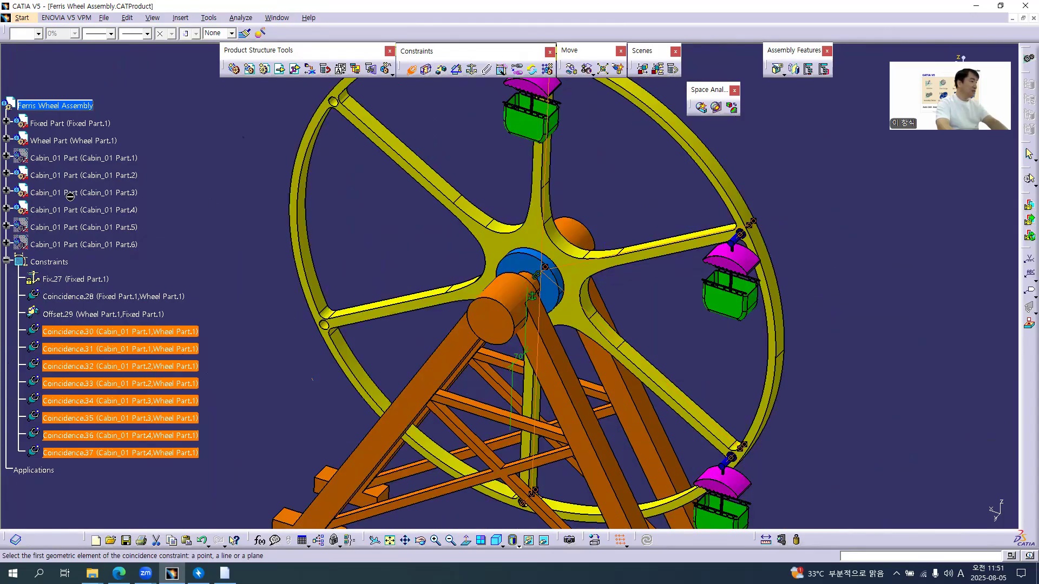
right_click(99, 225)
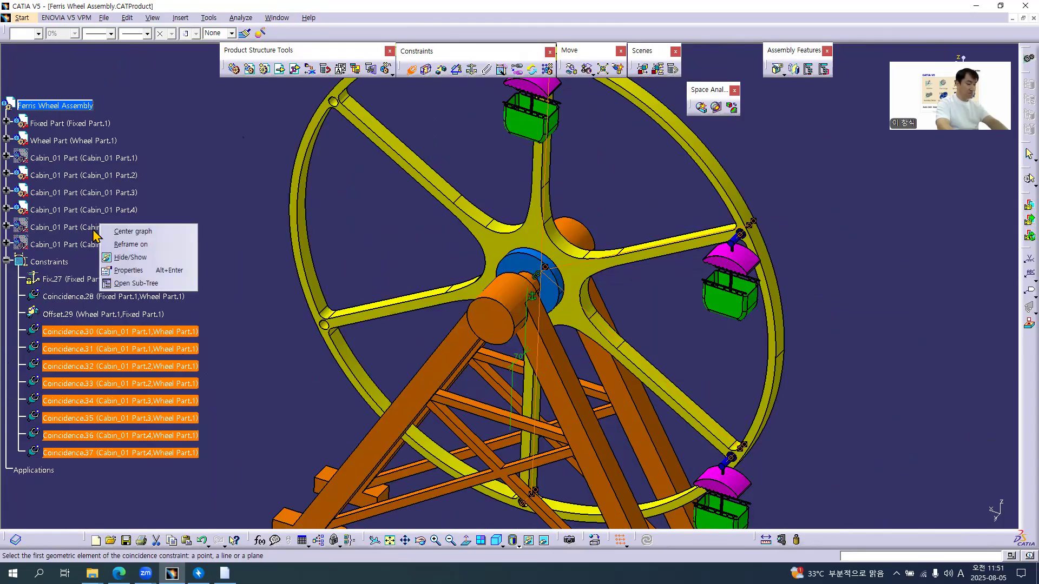
click(130, 257)
Make the fifth cabin's pin axis coincident with the axis of the empty rim hole next to the topmost one, opposite the third cabin's side
middle_click(525, 502)
middle_drag(475, 421, 503, 485)
click(474, 413)
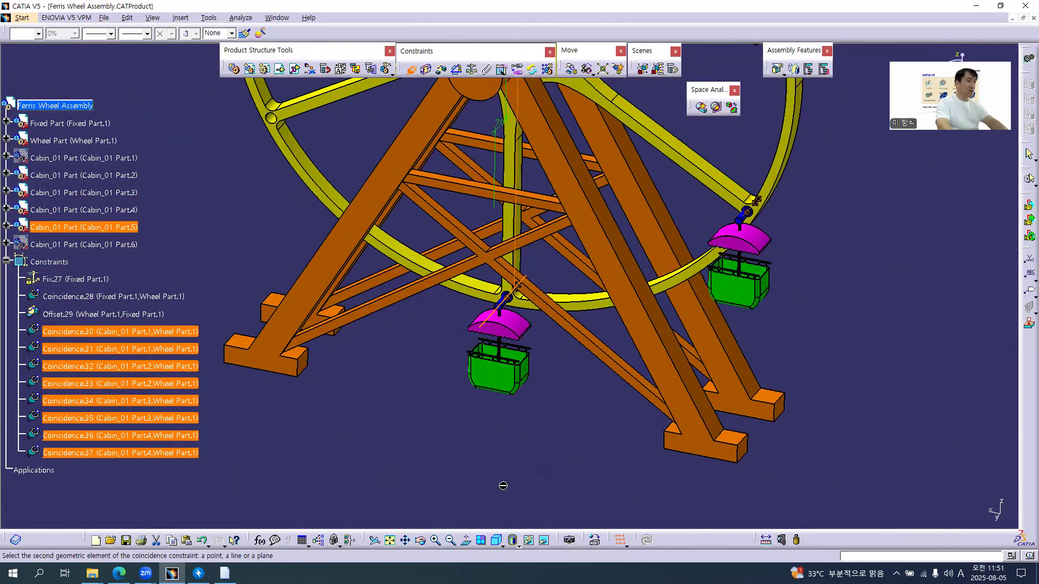
middle_drag(303, 125, 461, 394)
middle_click(440, 135)
middle_drag(539, 325, 517, 265)
click(515, 261)
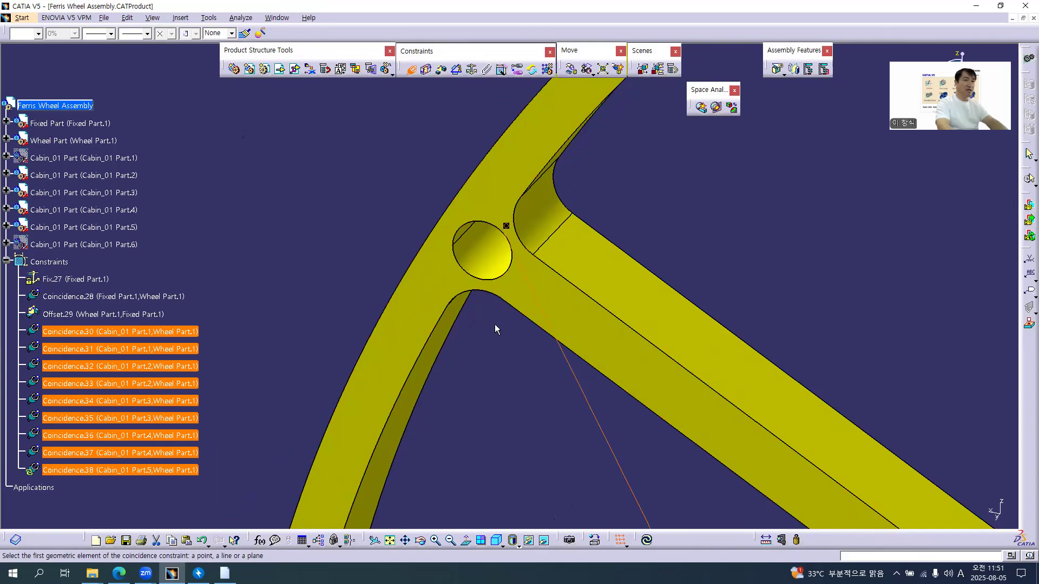
Make the fifth cabin's pin end face coincident with the wheel's side face and update the assembly
middle_drag(494, 334, 633, 530)
middle_drag(599, 357, 462, 128)
middle_drag(556, 379, 249, 84)
click(799, 481)
click(768, 371)
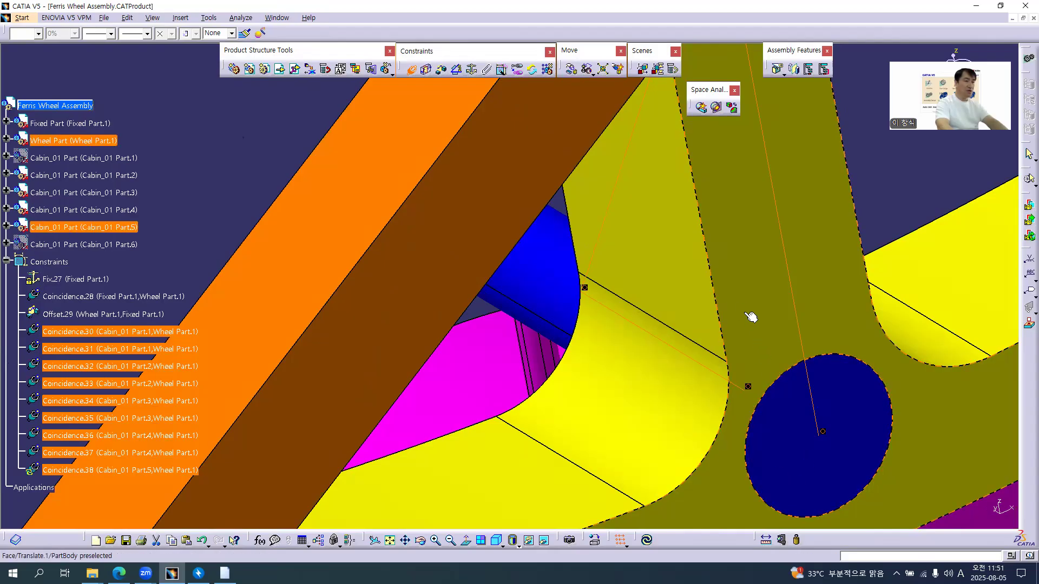
click(768, 393)
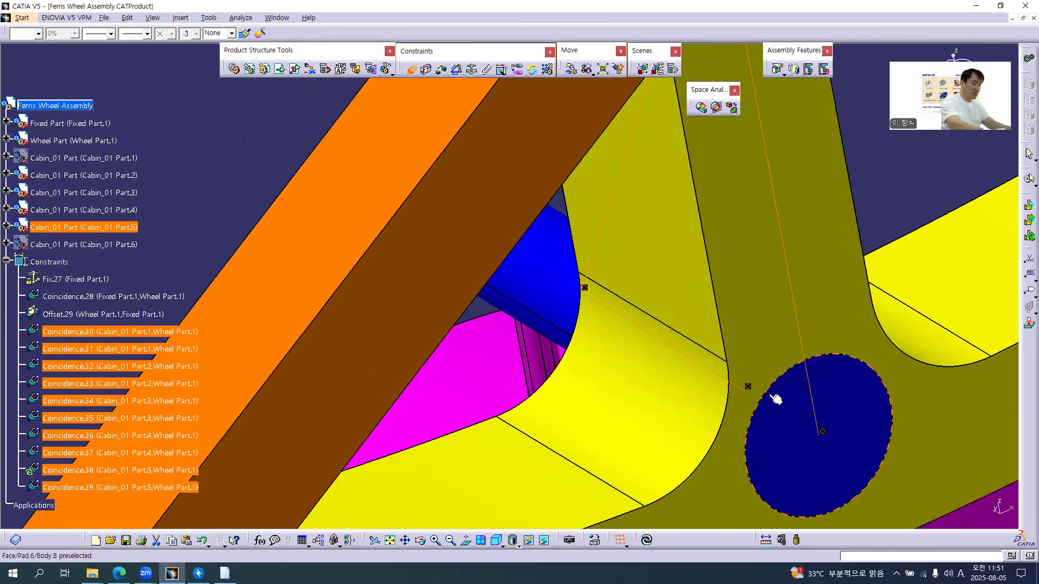
Show the sixth cabin, Cabin_01 Part.6, and make its pin axis coincident with the axis of the empty rim hole below the fifth cabin
middle_drag(622, 248, 734, 226)
middle_drag(591, 234, 604, 304)
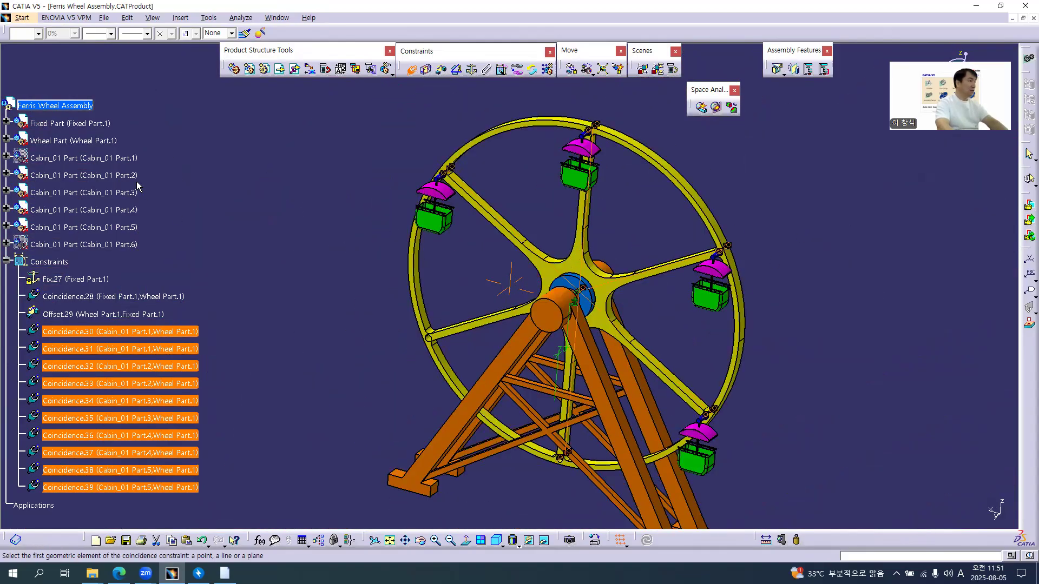
right_click(98, 247)
click(127, 278)
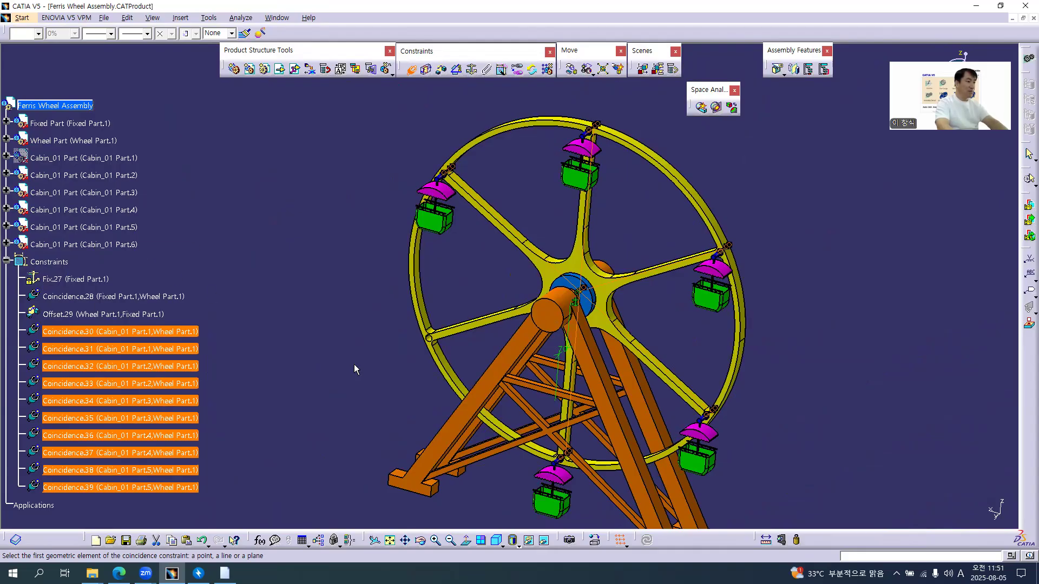
middle_drag(564, 476, 389, 204)
click(328, 259)
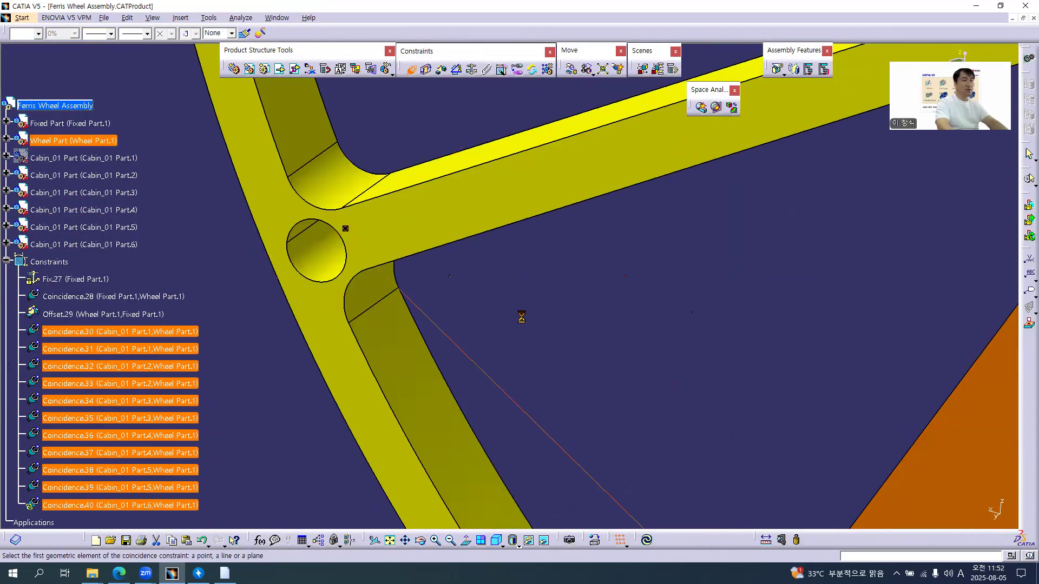
Make the sixth cabin's pin end face coincident with the wheel's side face using the Same orientation, and update the assembly
middle_drag(539, 284, 375, 125)
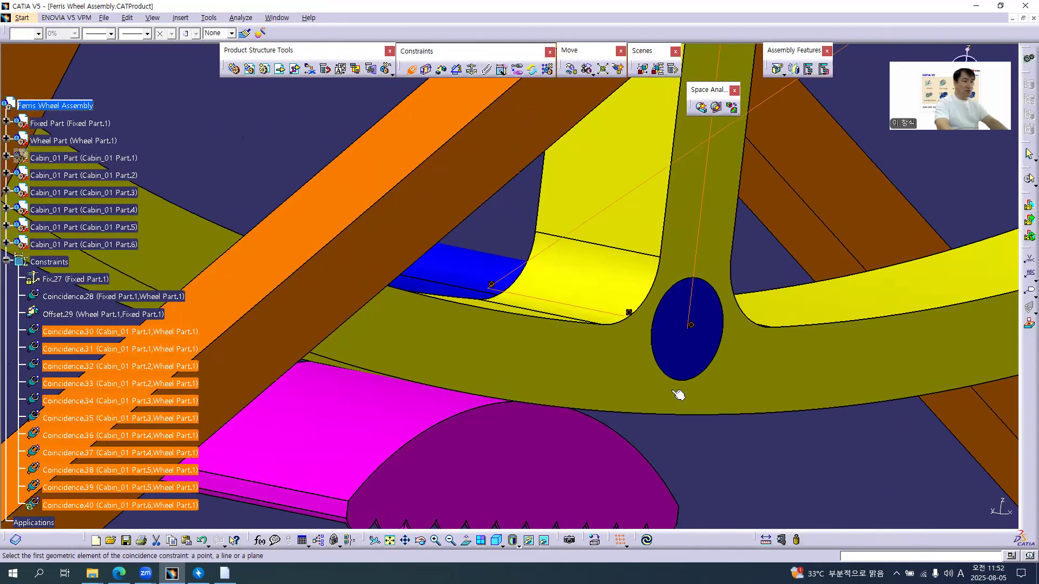
click(683, 349)
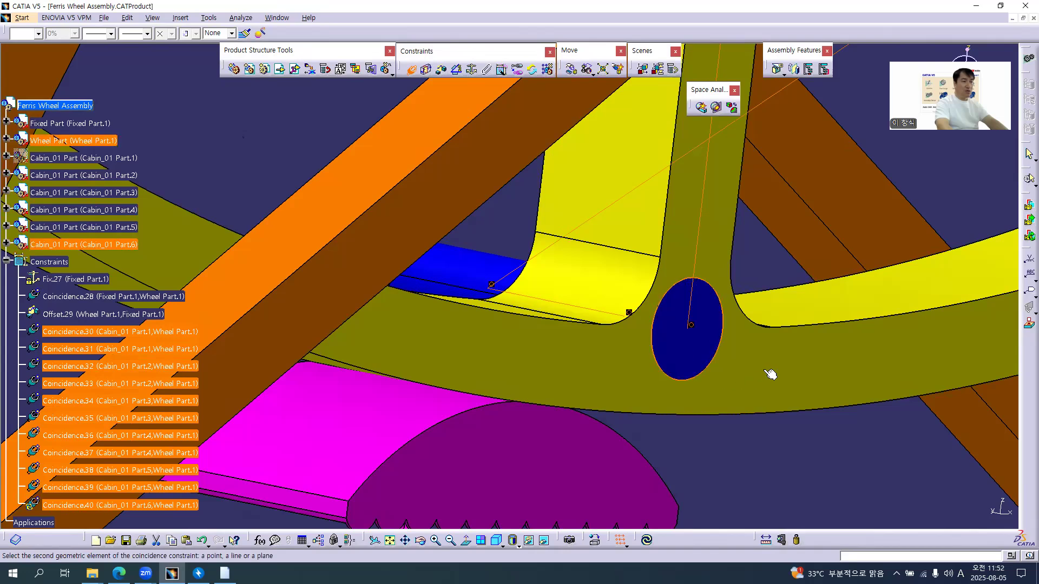
click(774, 393)
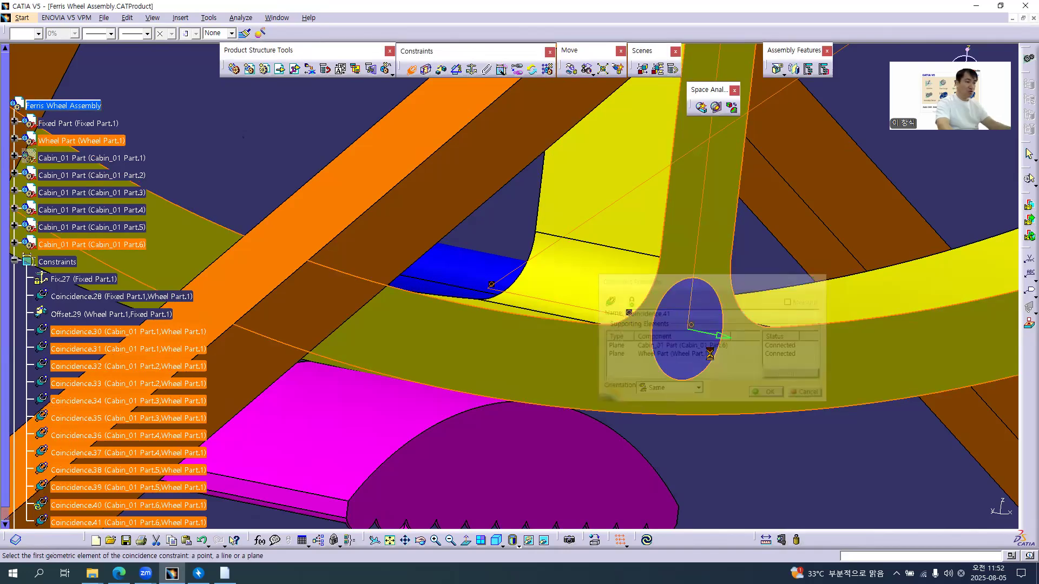
Show the first cabin, Cabin_01 Part.1, again and leave the Coincidence Constraint command
middle_drag(525, 323, 553, 517)
mouse_move(649, 244)
middle_down()
mouse_move(722, 286)
mouse_move(640, 258)
middle_up()
middle_drag(532, 213, 417, 403)
right_click(112, 158)
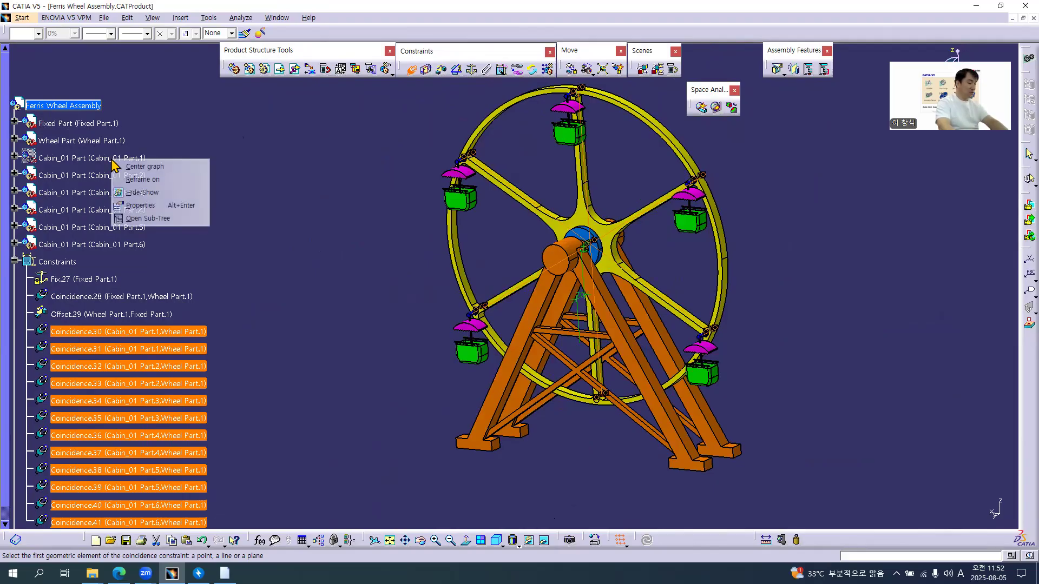
click(131, 173)
middle_drag(505, 261, 424, 194)
click(412, 69)
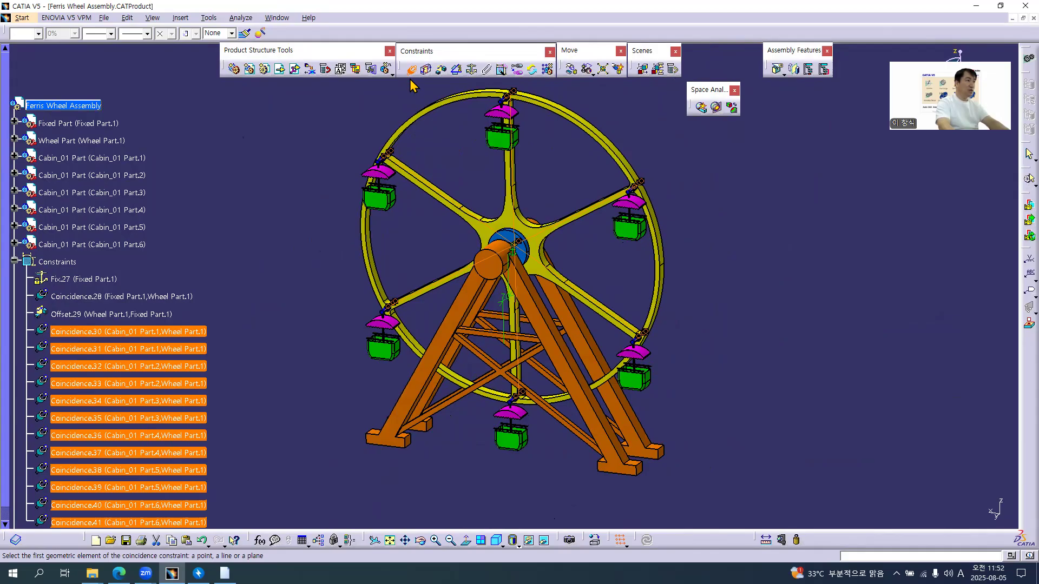
middle_drag(539, 279, 552, 310)
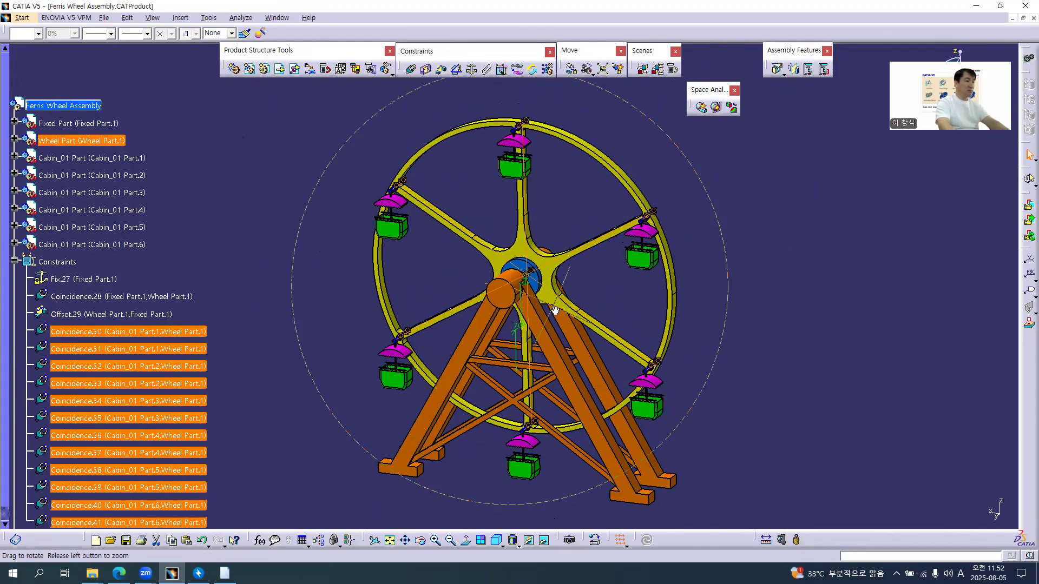
key(Escape)
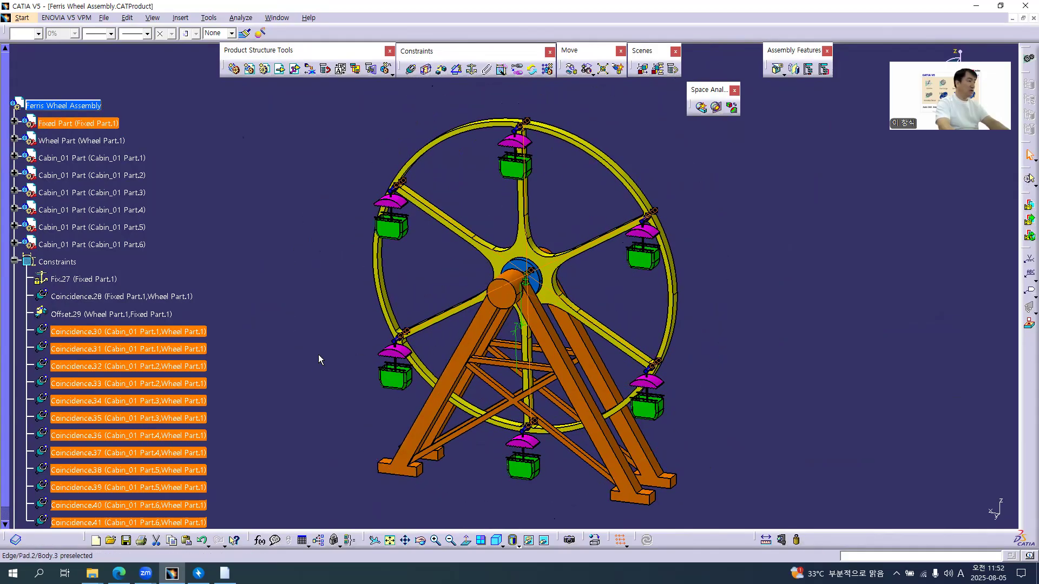
Hide all the assembly constraints and collapse the Constraints branch in the tree
right_click(64, 263)
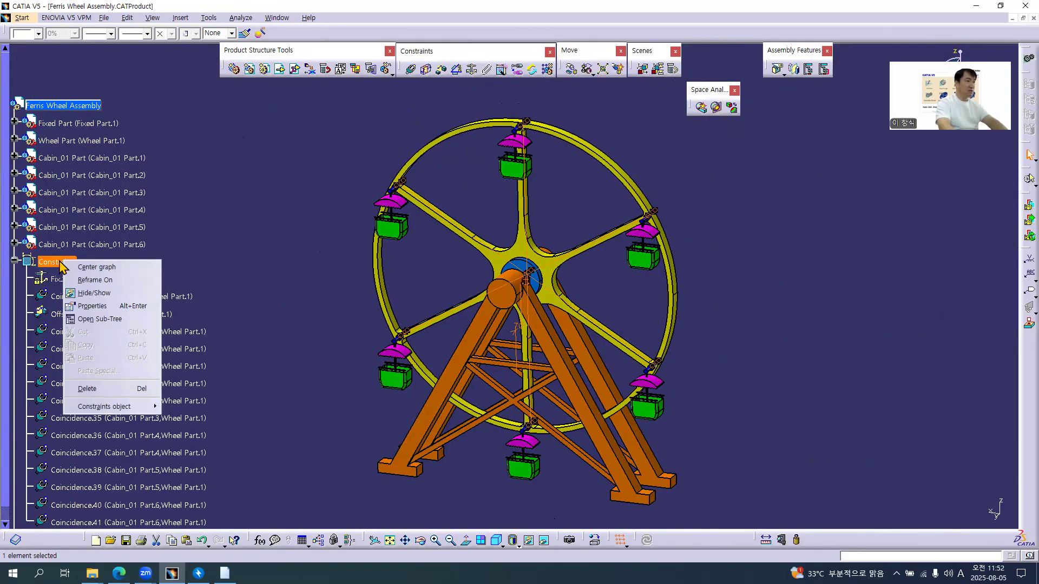
click(98, 293)
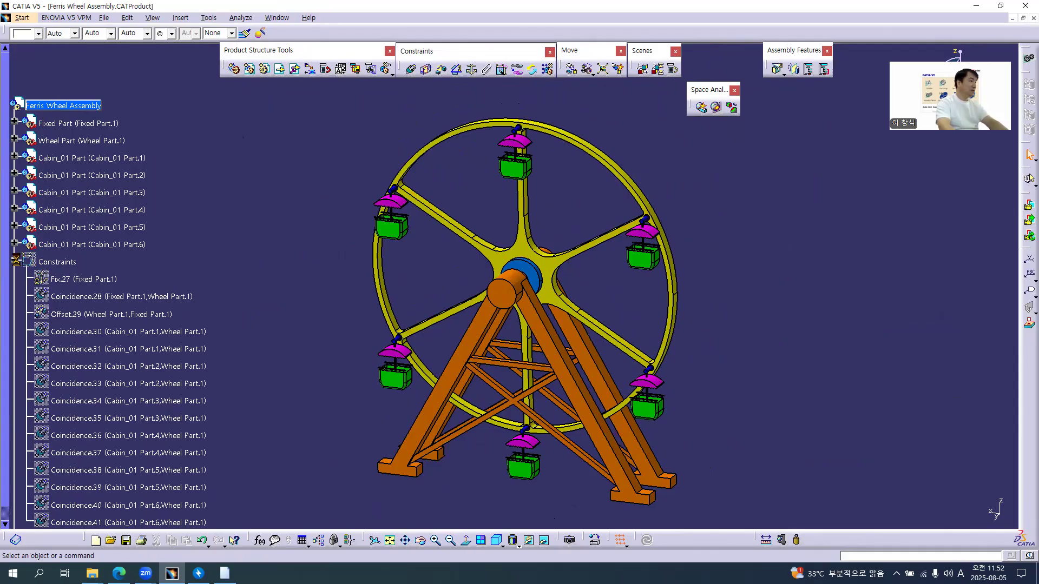
click(16, 262)
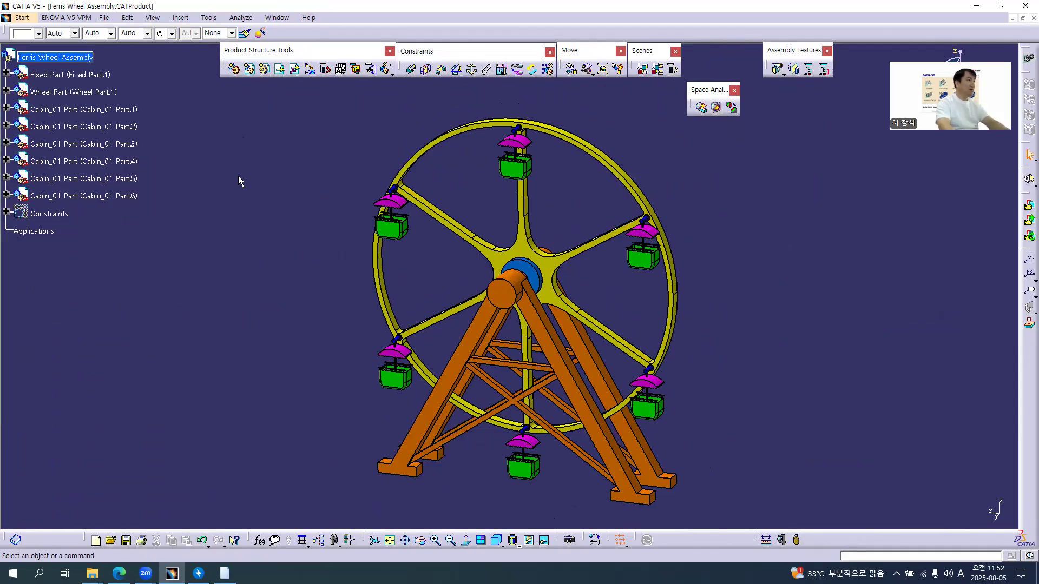
Switch to the DMU Page01 KIN EX01.CATProduct document and collapse the Ferris Wheel Assembly branch in the tree
click(275, 18)
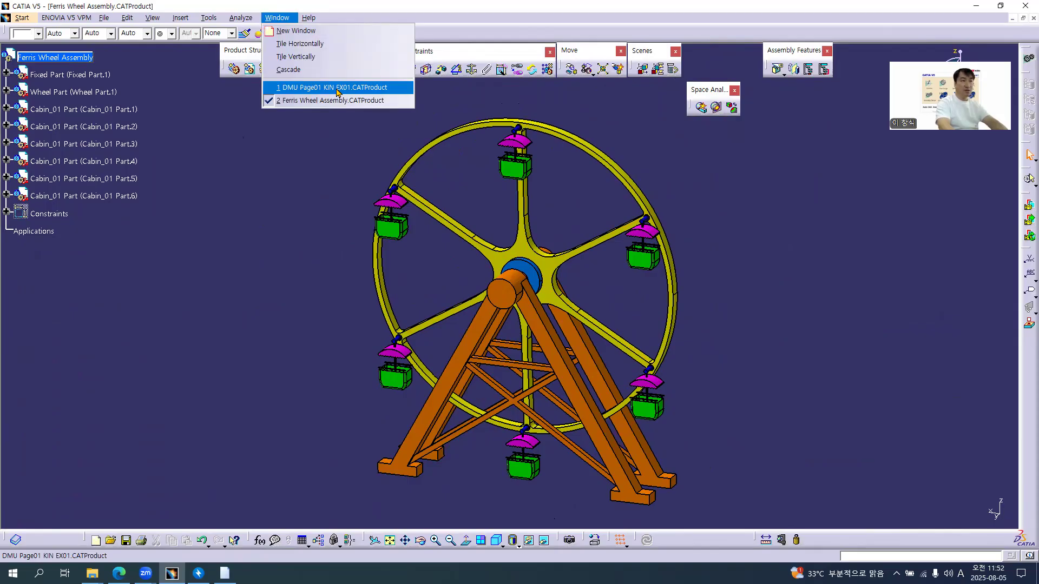
click(337, 89)
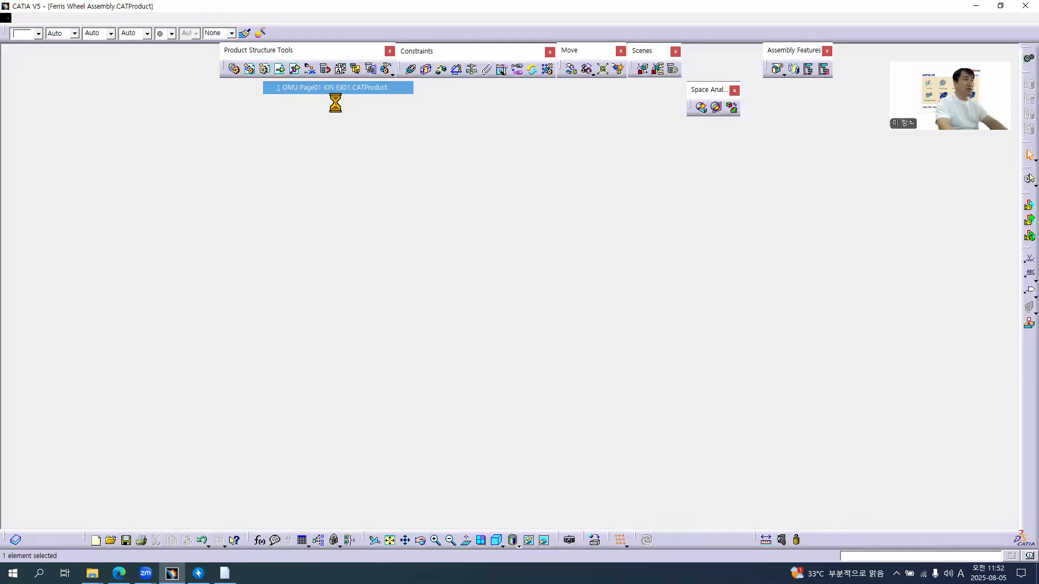
click(289, 302)
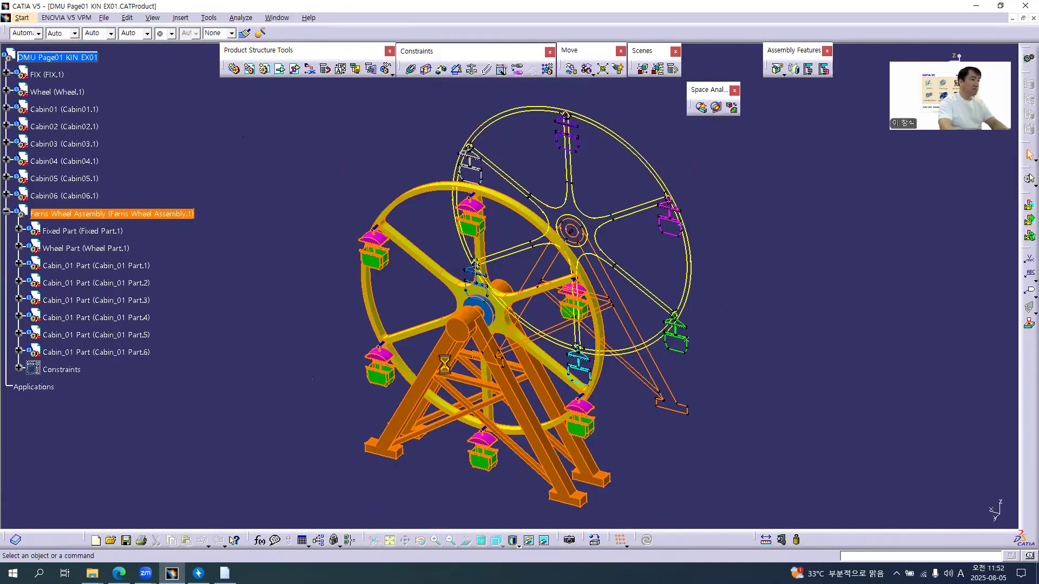
middle_drag(523, 398, 540, 439)
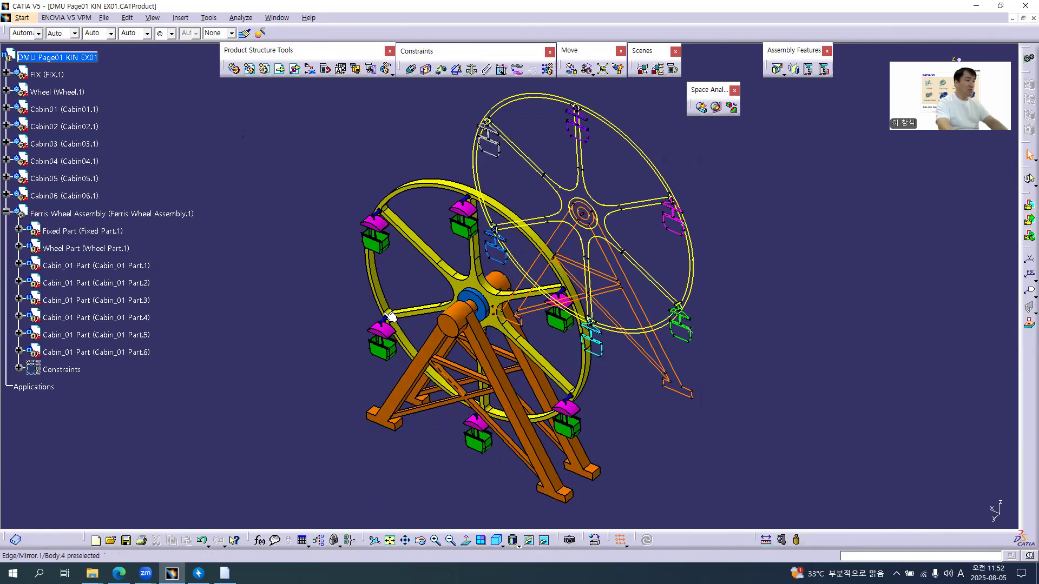
middle_drag(435, 369, 493, 270)
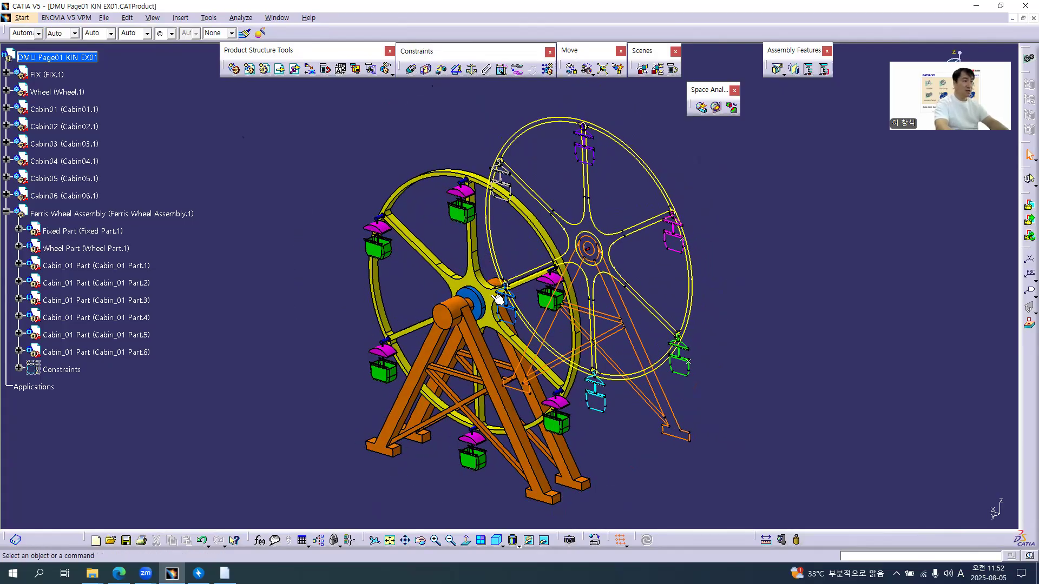
middle_drag(495, 338, 492, 340)
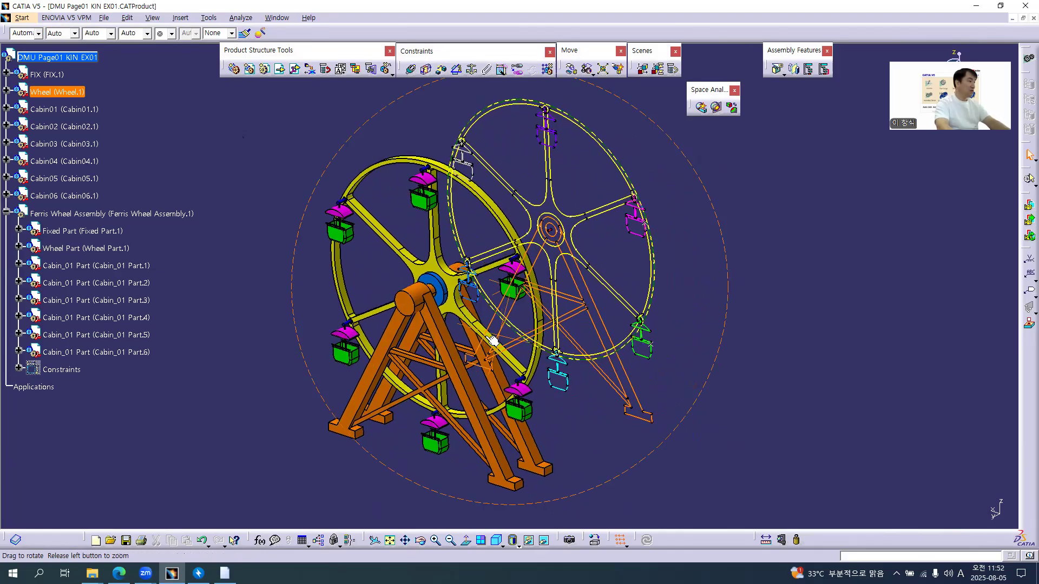
click(6, 214)
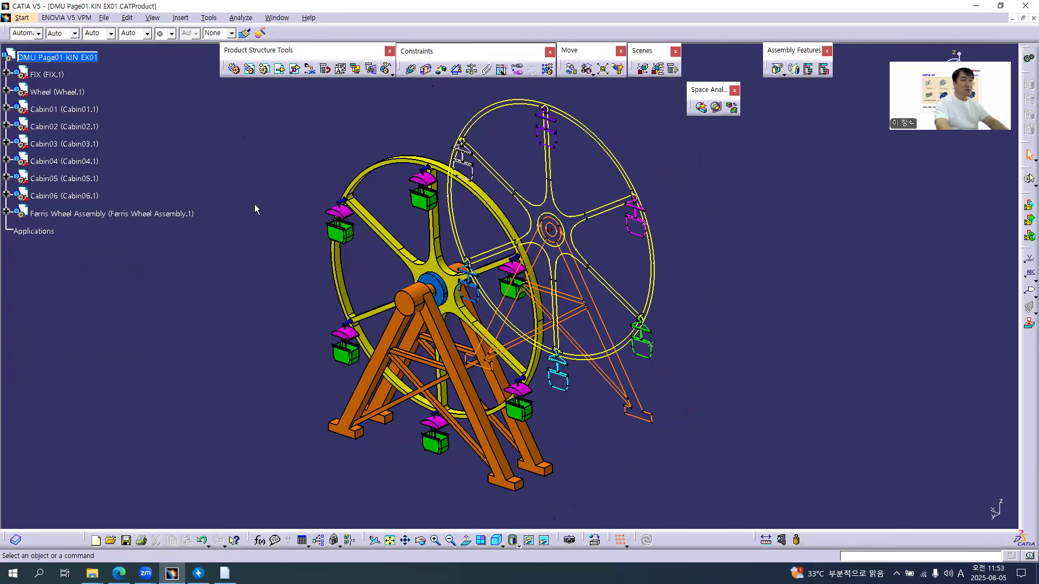
Hide the solid Ferris Wheel Assembly so only the wireframe skeleton parts stay on display
middle_drag(482, 309, 432, 281)
middle_drag(518, 292, 617, 325)
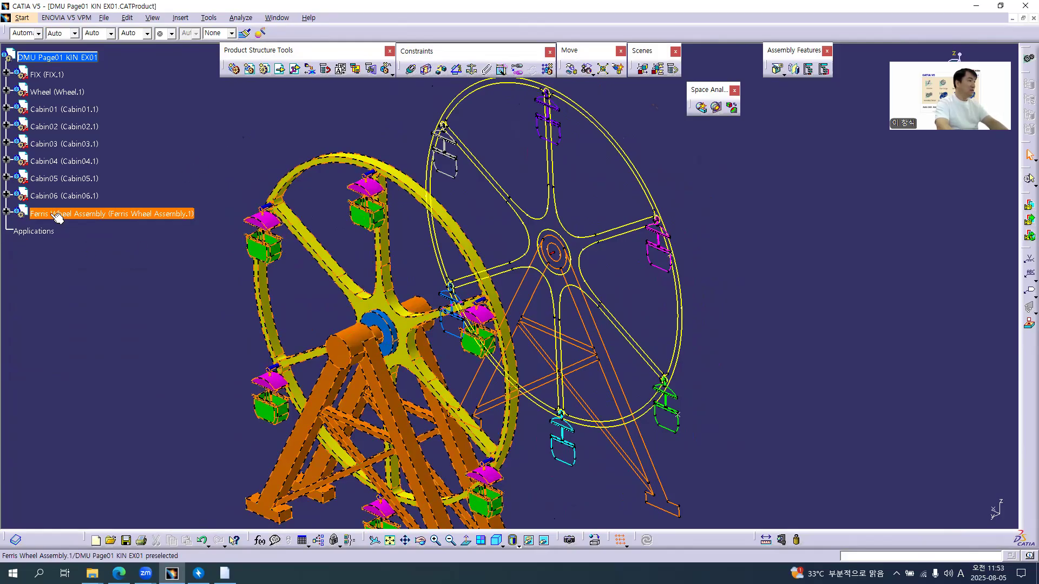
right_click(92, 217)
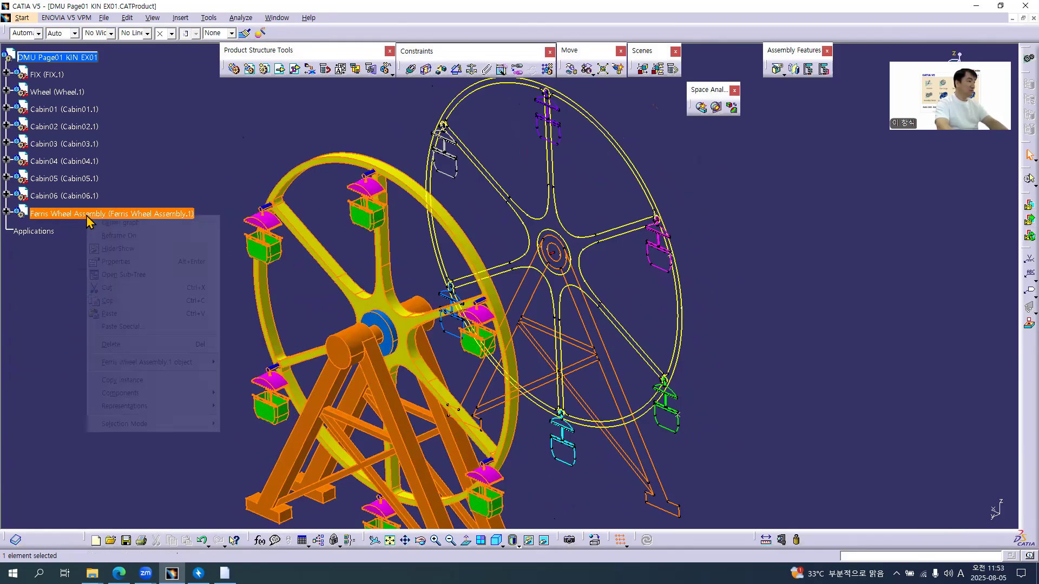
click(111, 248)
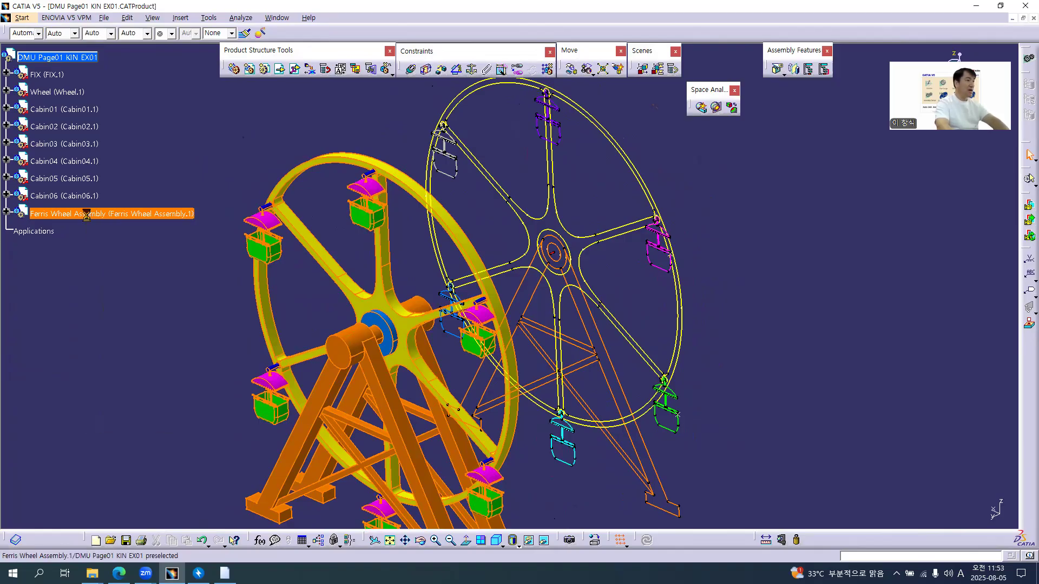
Change to the DMU Kinematics workbench for the skeleton product
middle_drag(630, 315, 595, 278)
click(24, 17)
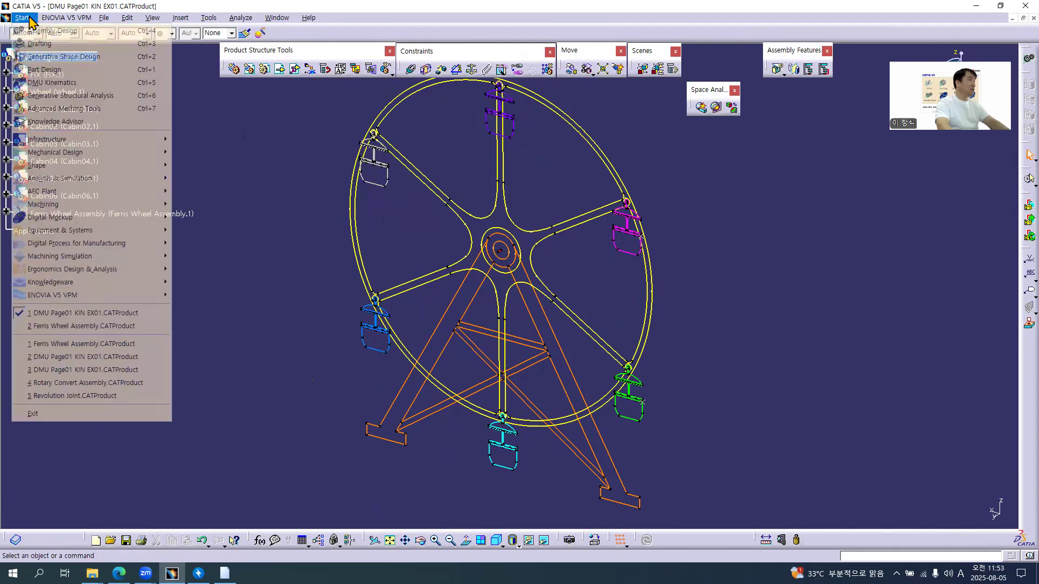
click(98, 82)
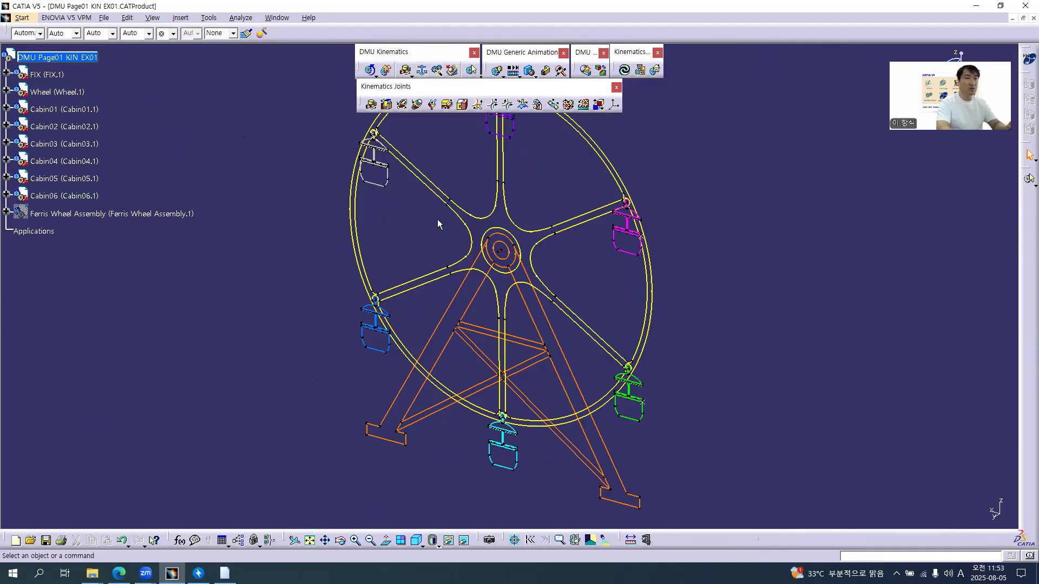
Create a mechanism named Mechanism.1 with the orange FIX support frame as its fixed part, and expand the Mechanisms branch
middle_drag(580, 270, 594, 286)
click(593, 286)
middle_drag(517, 202, 517, 224)
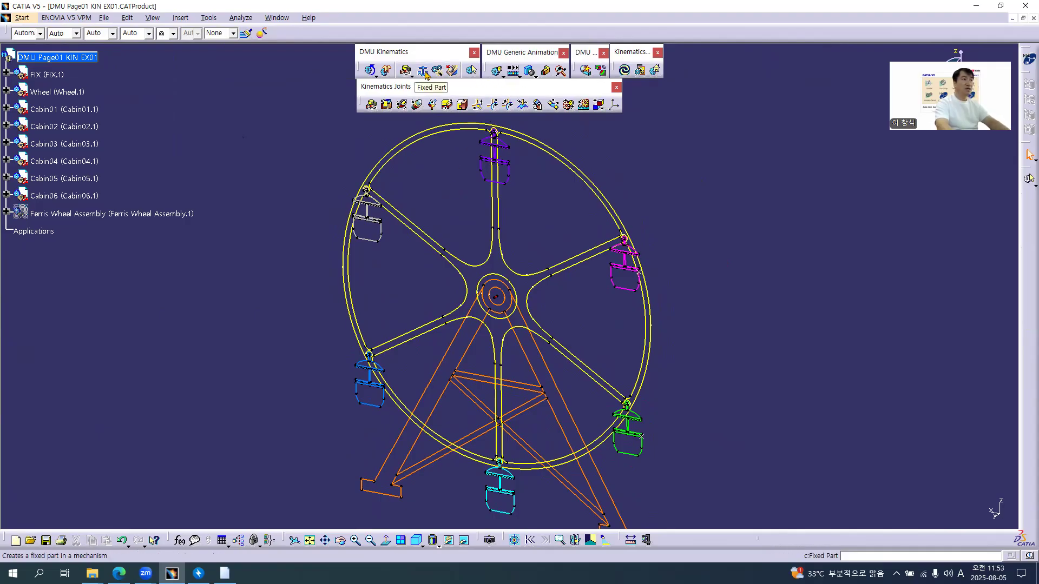
click(425, 74)
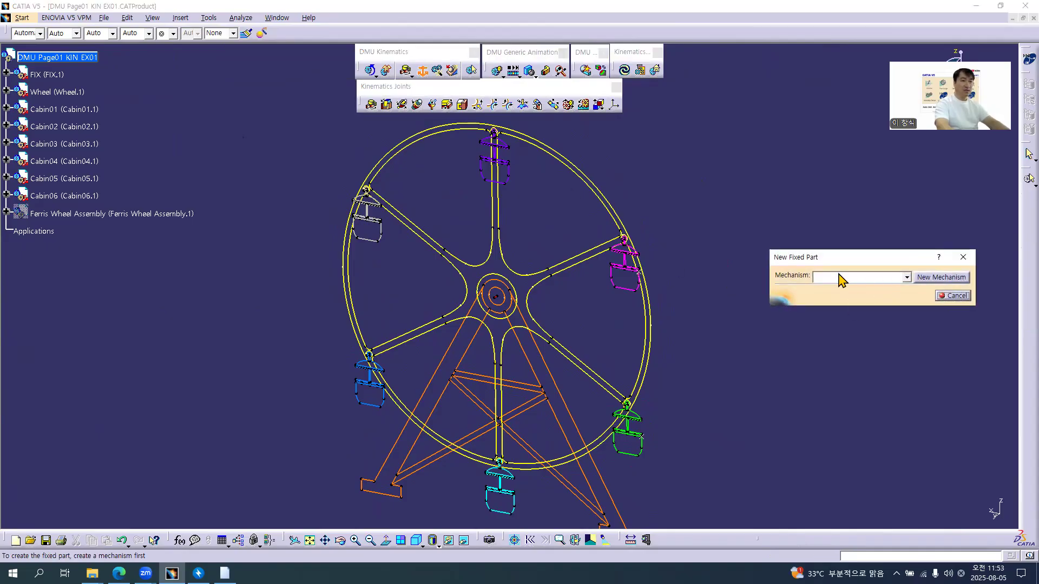
click(939, 277)
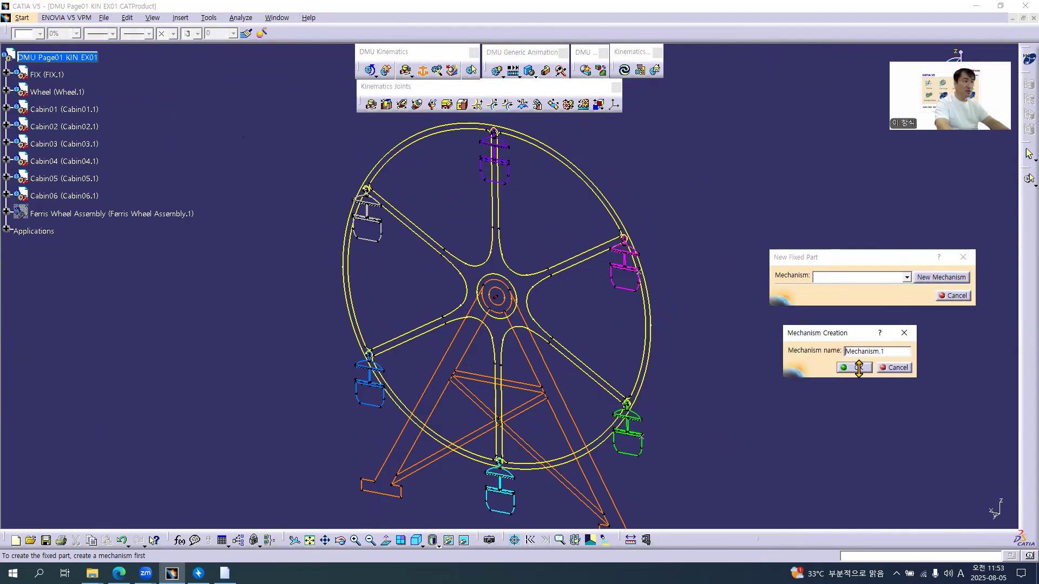
click(858, 368)
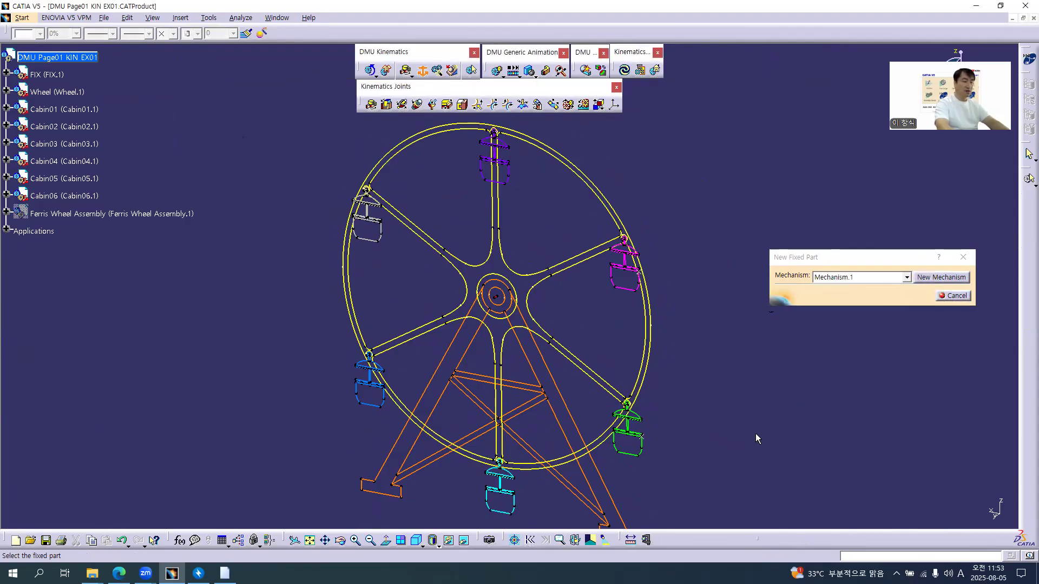
click(561, 388)
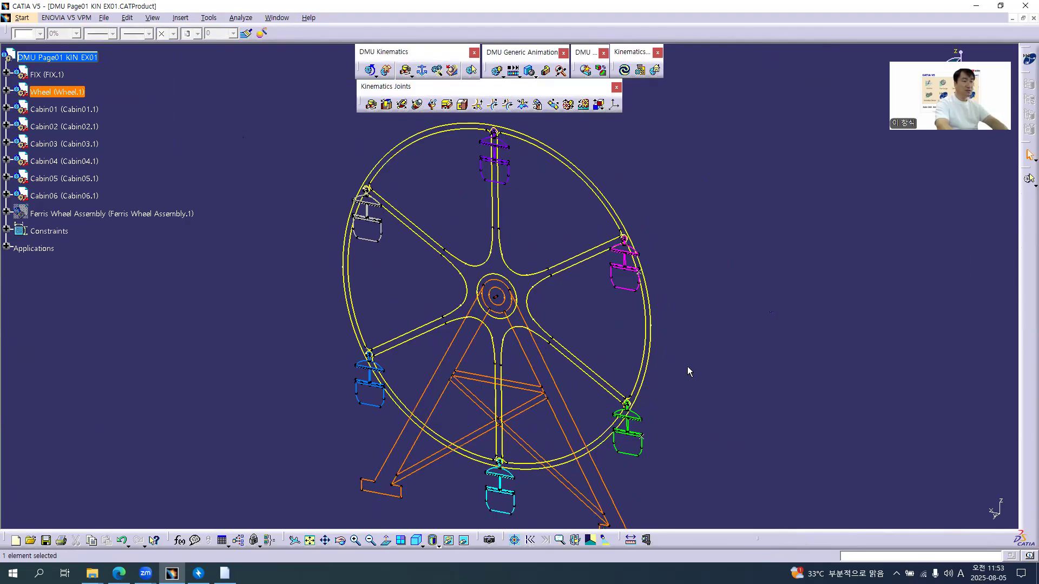
click(620, 173)
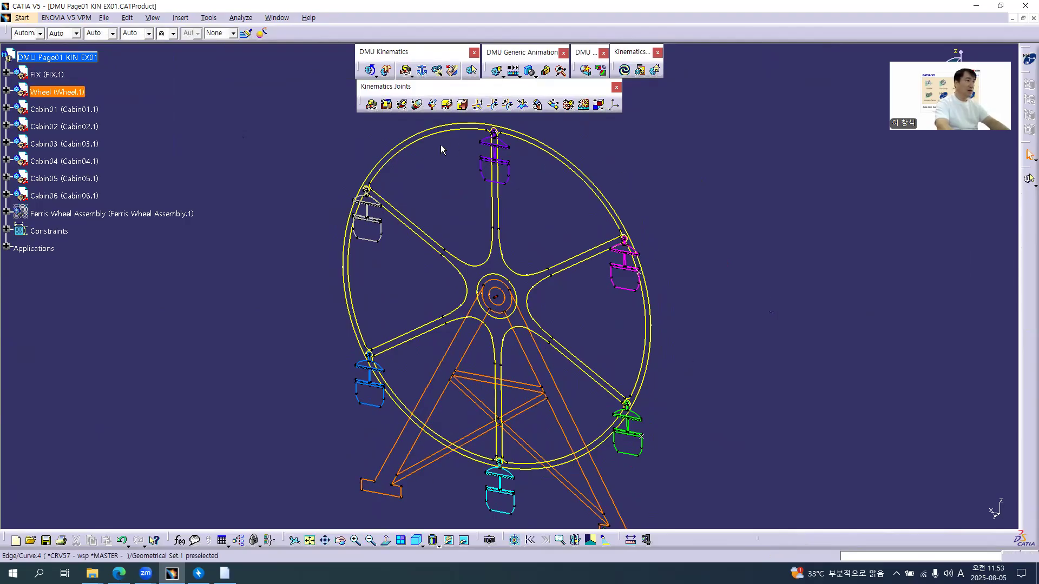
click(7, 247)
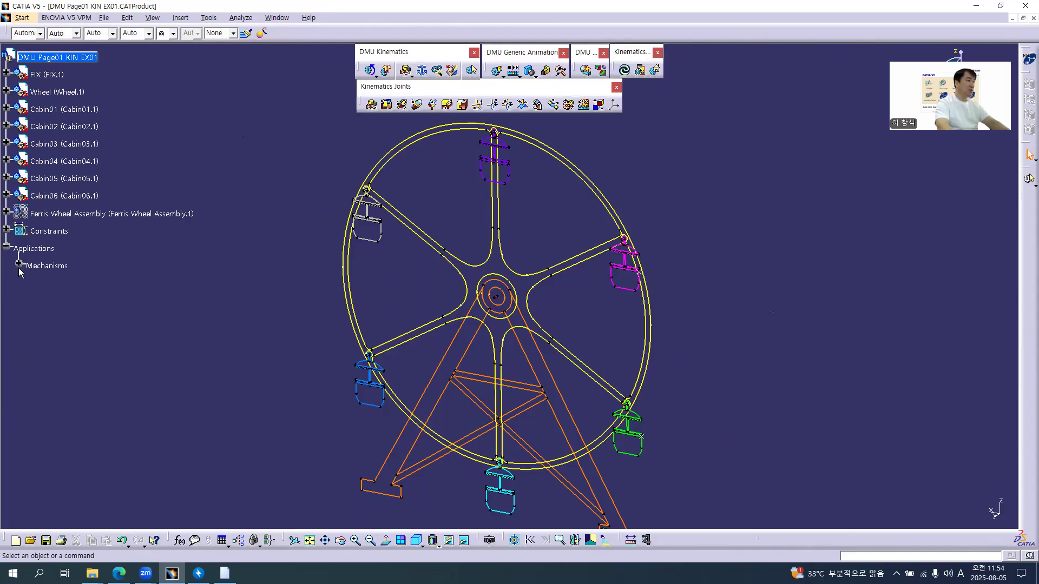
click(19, 266)
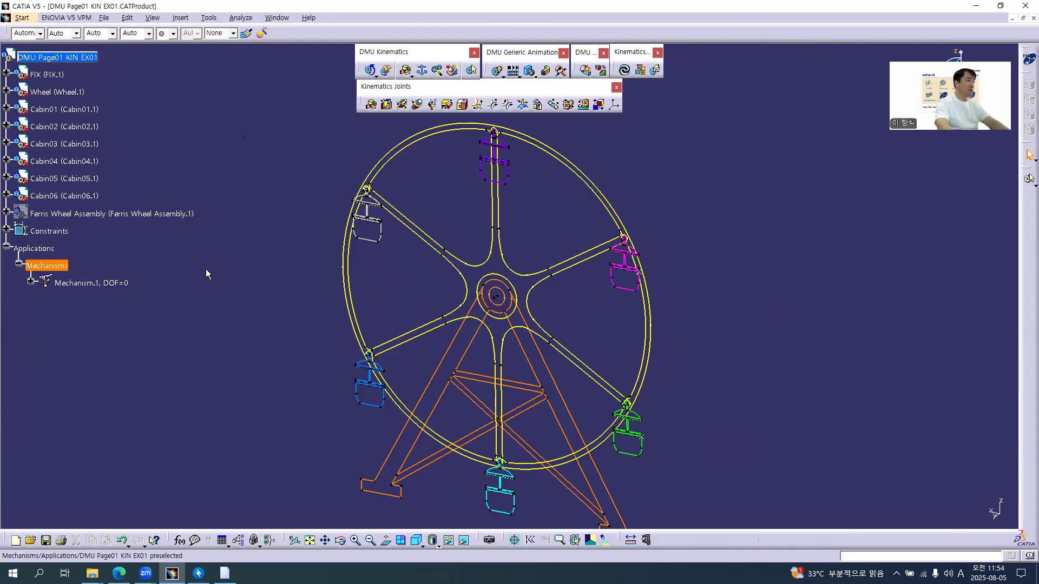
Start a Revolute joint in Mechanism.1, hide the Wheel part, and set the FIX frame's short hub axis line as Line 1
middle_drag(552, 341, 557, 224)
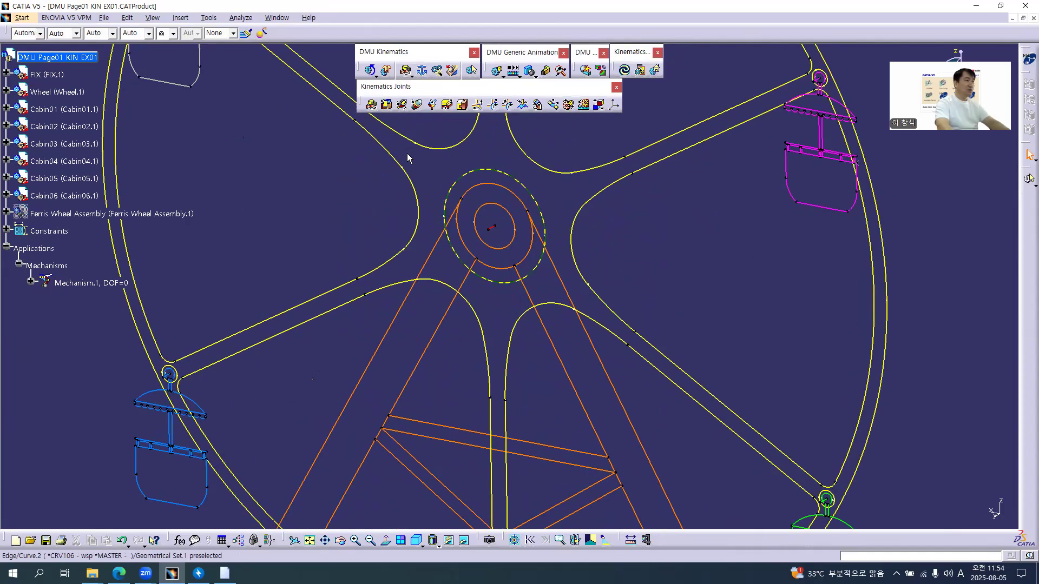
click(373, 106)
middle_drag(515, 290, 522, 433)
middle_drag(544, 198, 503, 242)
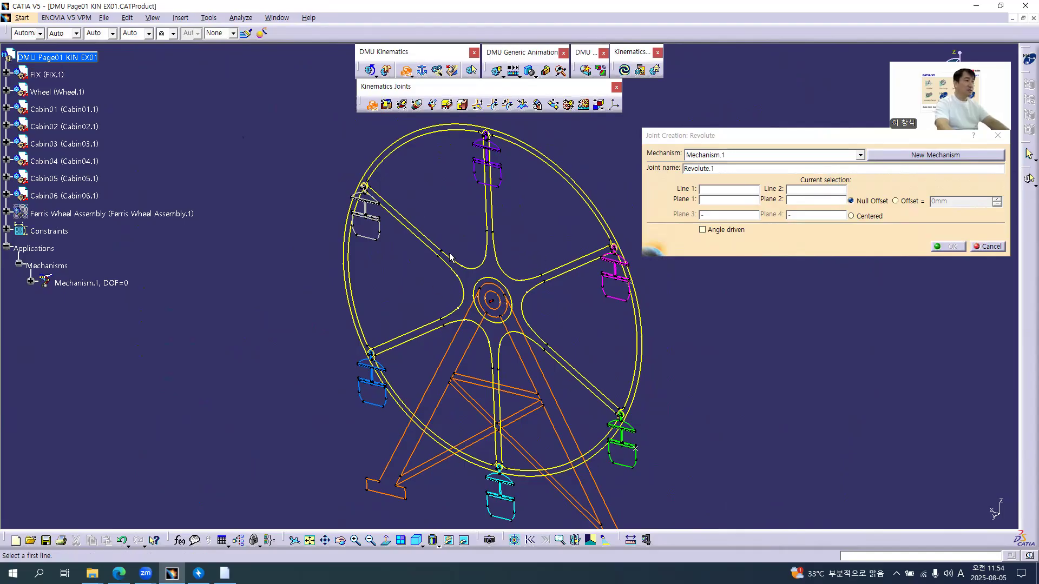
right_click(57, 92)
click(79, 121)
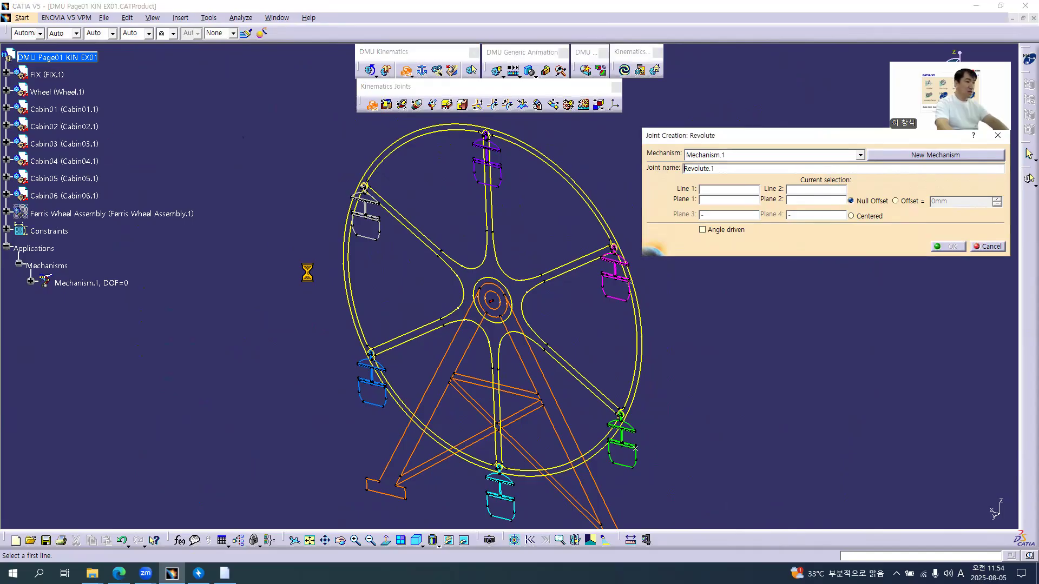
middle_drag(399, 304, 292, 165)
middle_drag(278, 422, 504, 315)
click(488, 315)
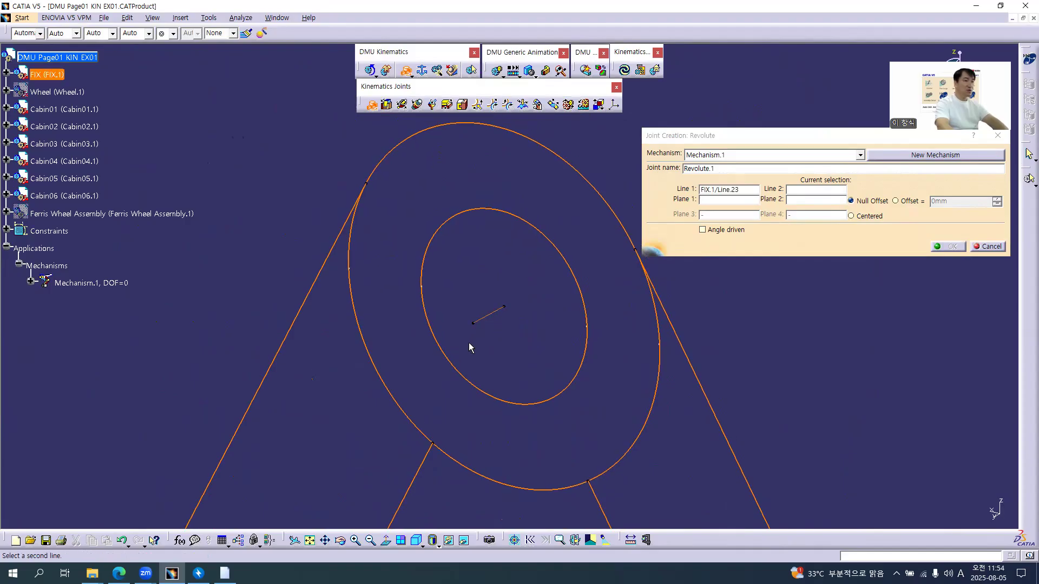
Show the Wheel and hide FIX to set the Wheel's hub axis line as Line 2, with FIX shown again at the end
right_click(70, 93)
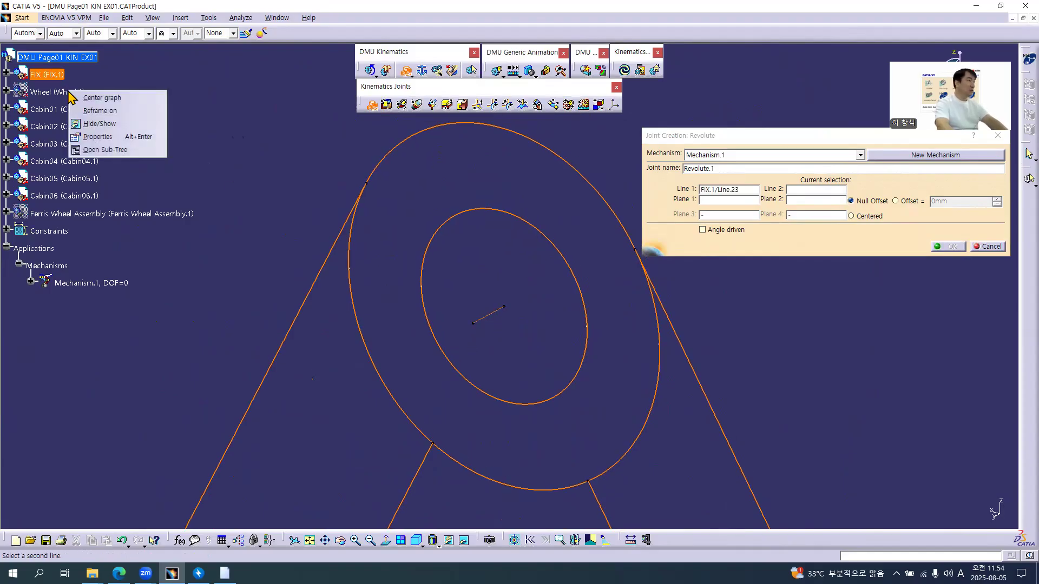
click(99, 123)
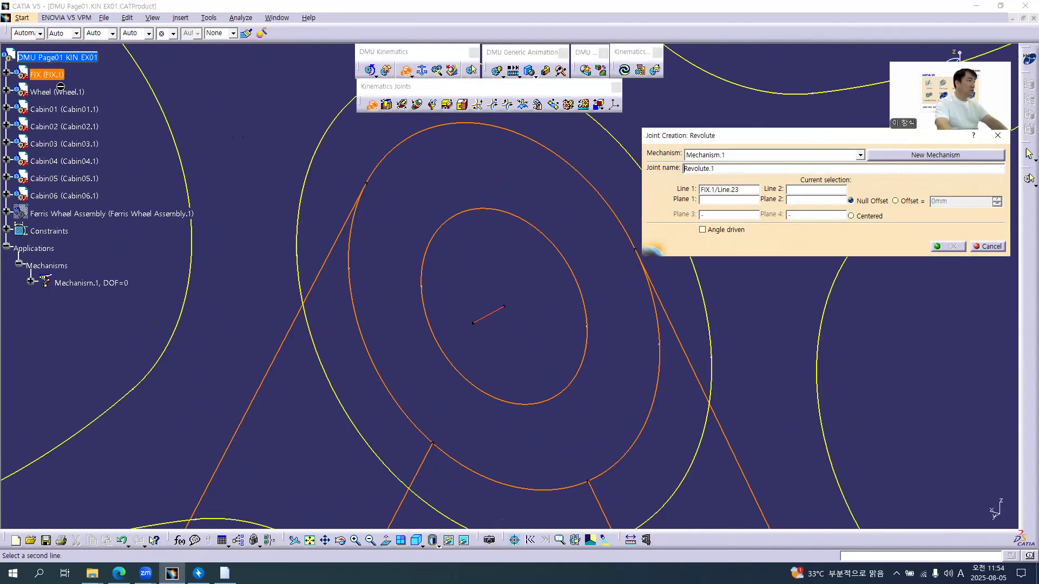
click(497, 319)
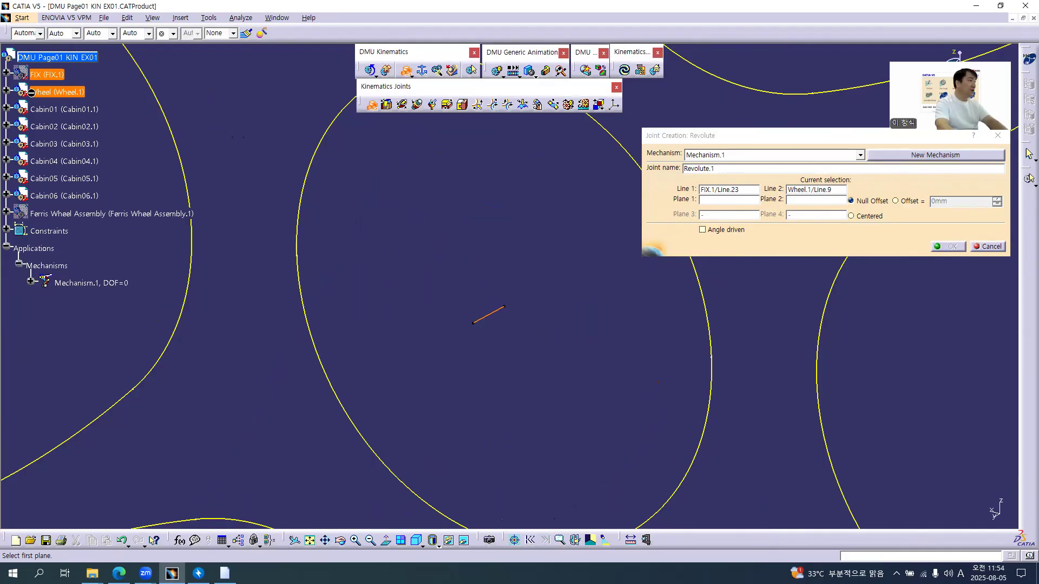
right_click(42, 73)
click(61, 105)
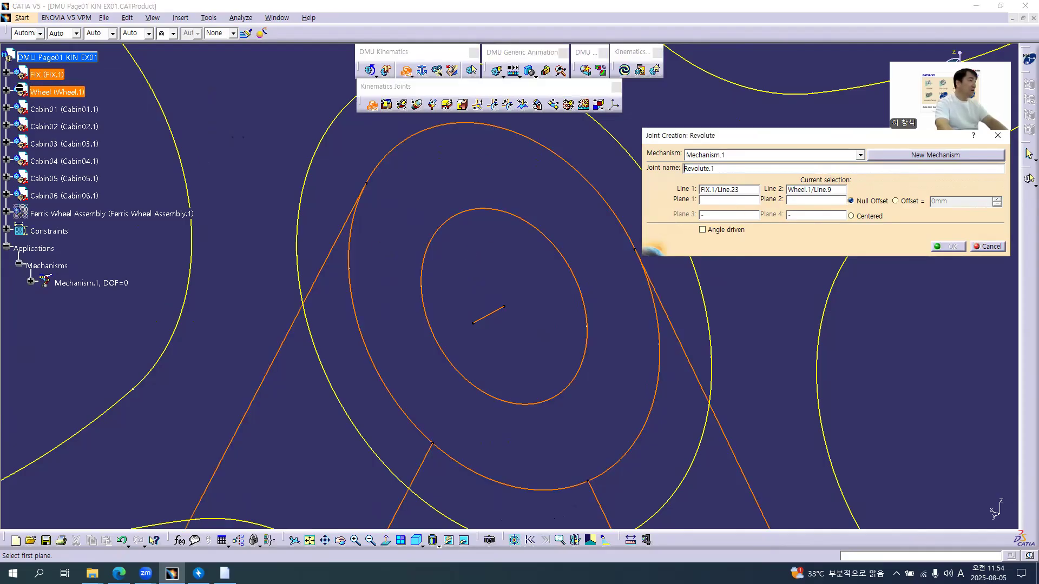
Set the FIX part's zx plane as Plane 1 of the revolute joint
click(6, 72)
click(19, 91)
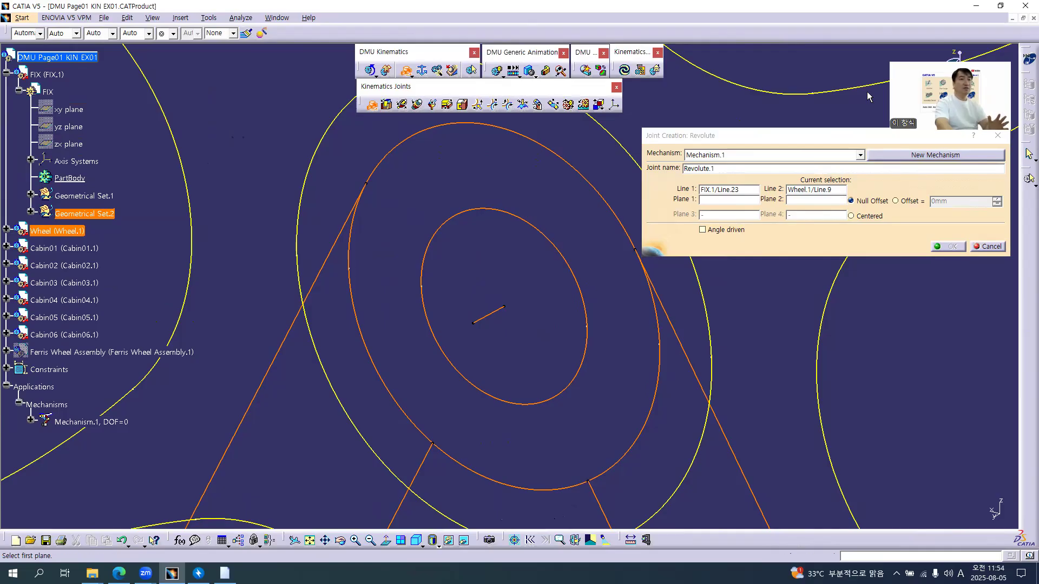
drag(947, 104, 867, 97)
middle_drag(538, 263, 392, 277)
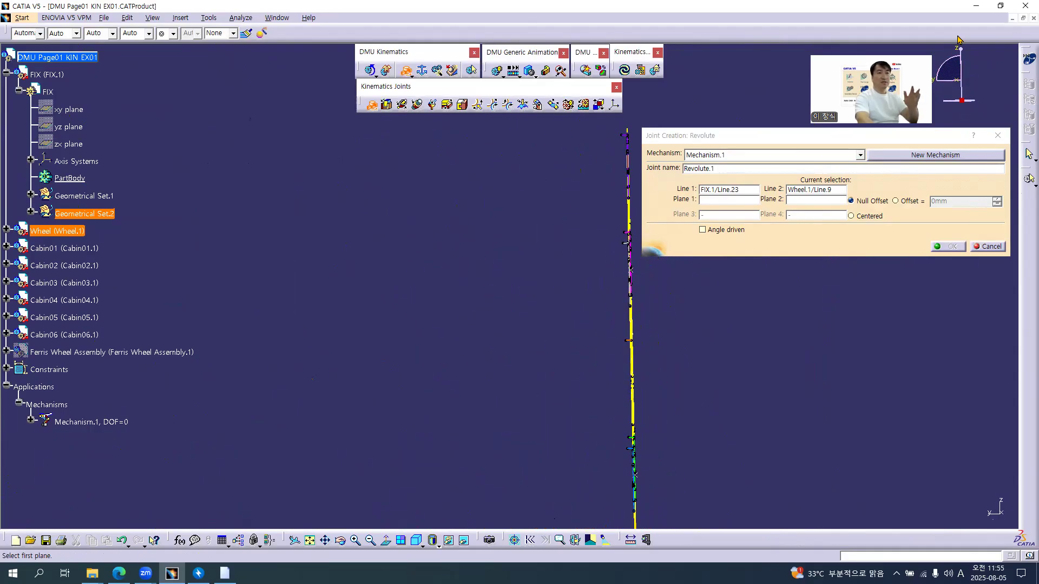
middle_drag(539, 321, 515, 278)
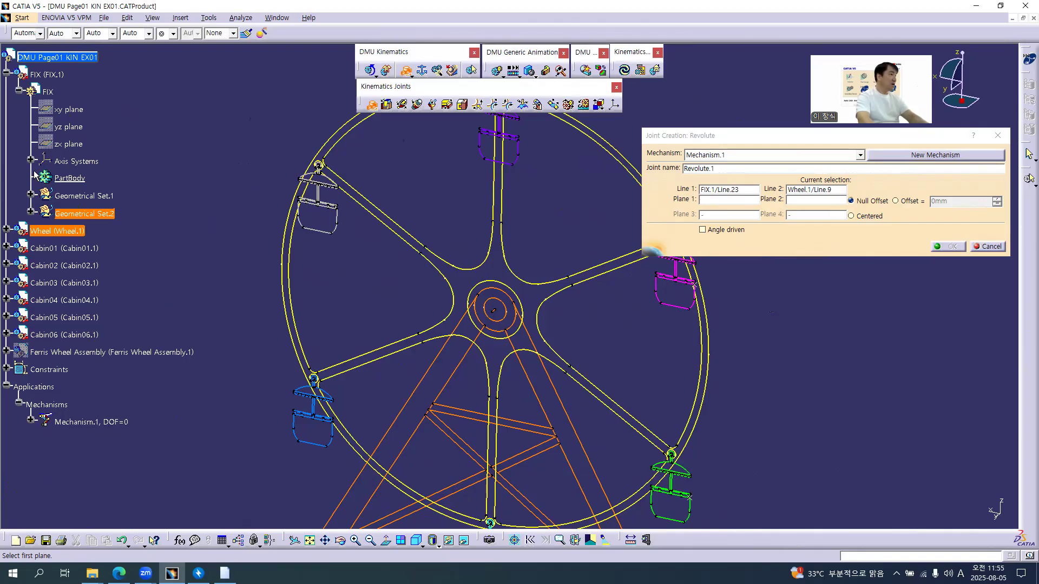
click(69, 144)
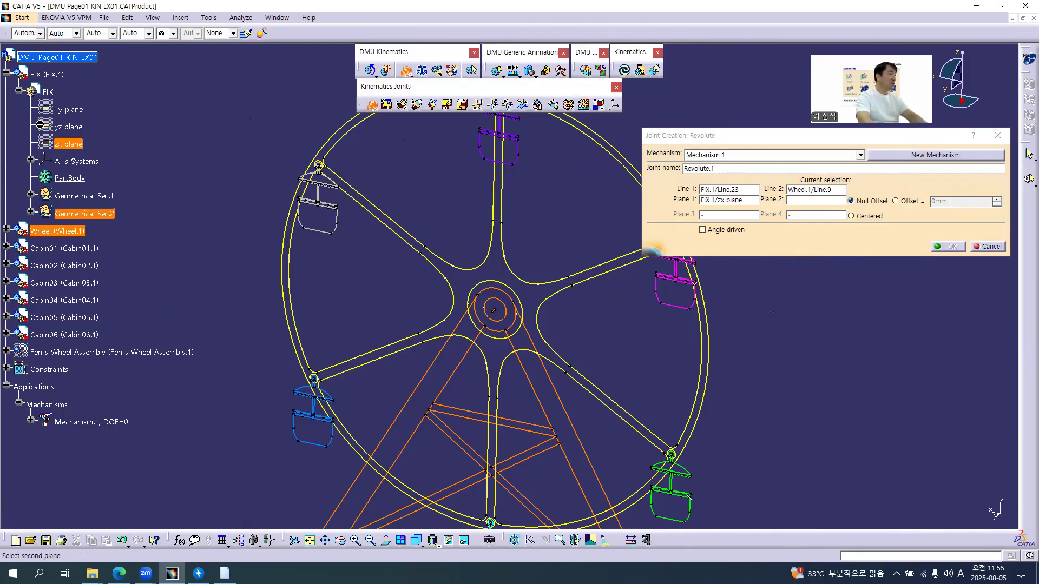
Set the Wheel part's zx plane as Plane 2 of the revolute joint, then collapse the Wheel's tree branch
click(6, 72)
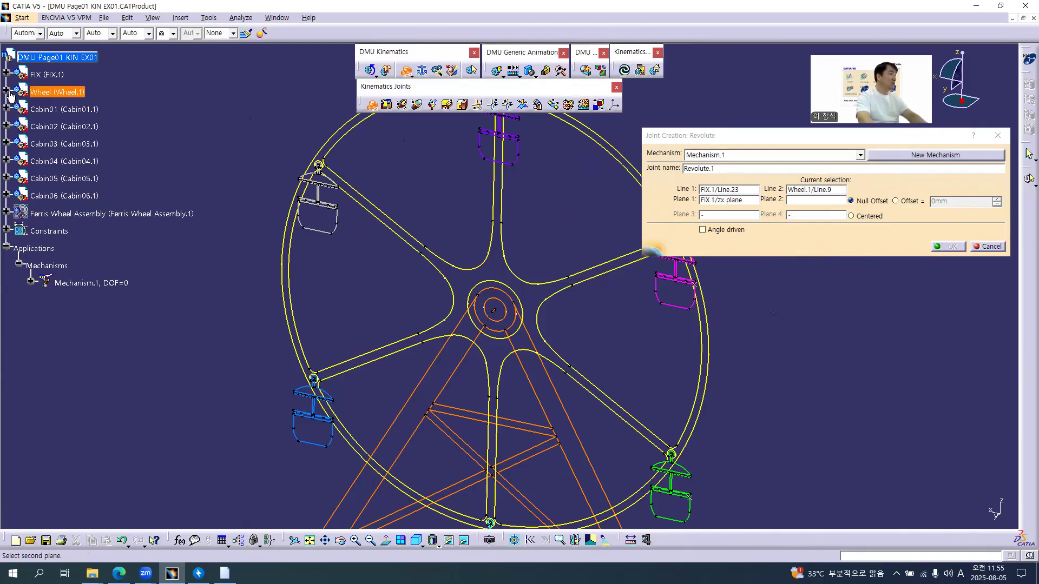
click(6, 92)
click(18, 110)
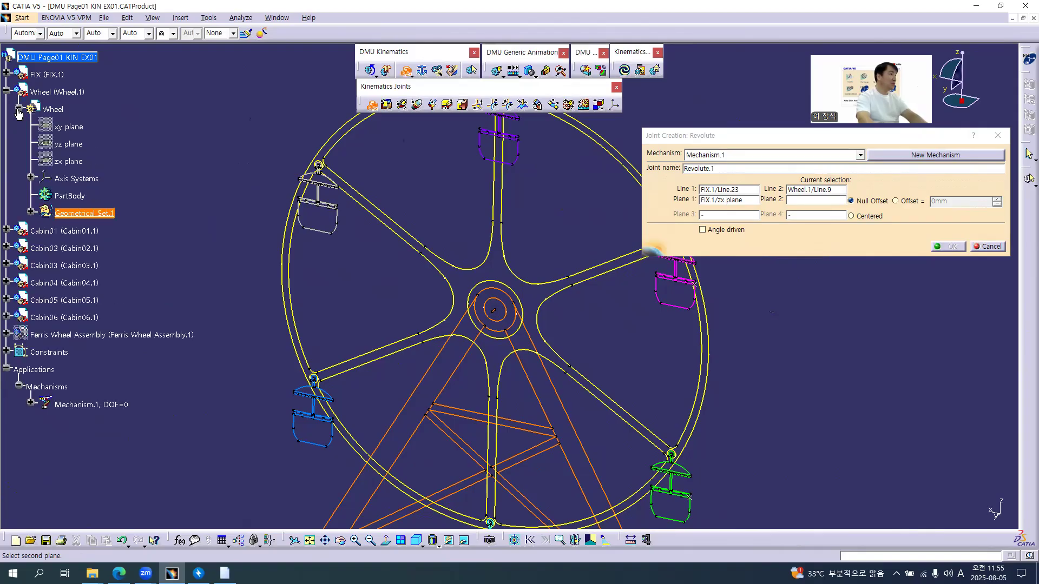
click(53, 162)
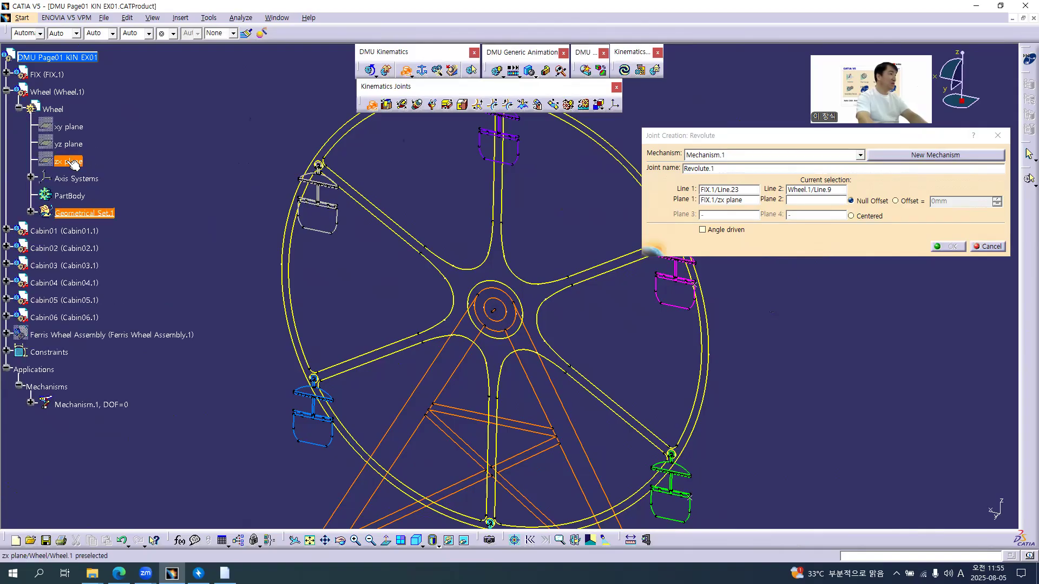
click(7, 92)
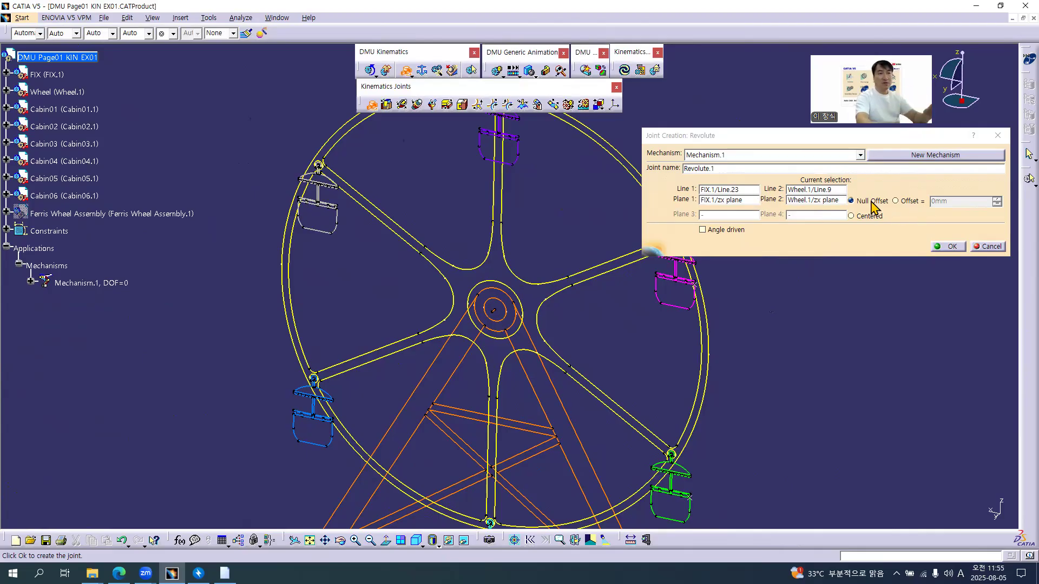
Use the Offset option at 0 mm, make the joint angle driven, and create the revolute joint between FIX and Wheel
click(909, 201)
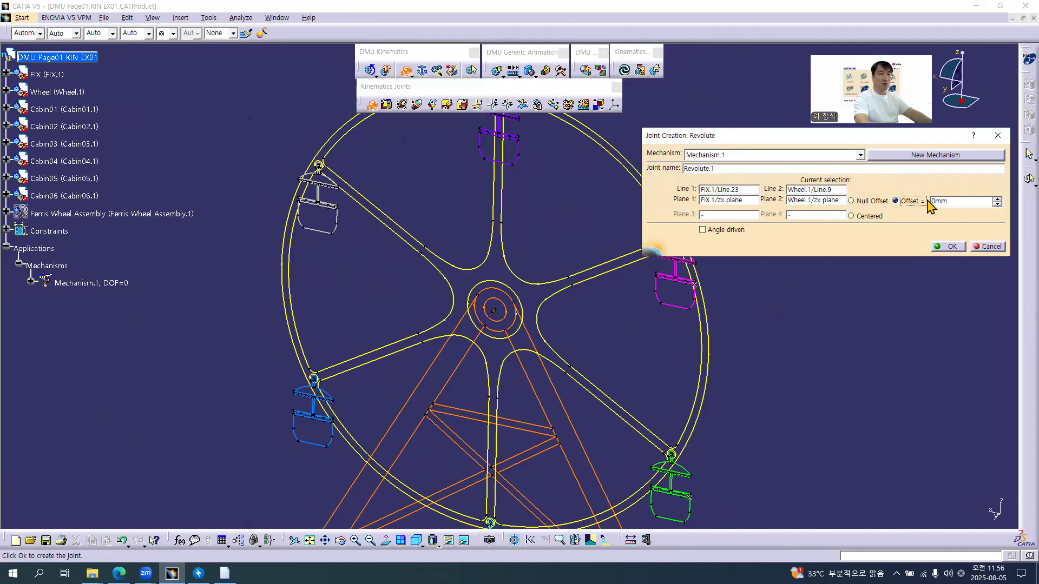
click(709, 231)
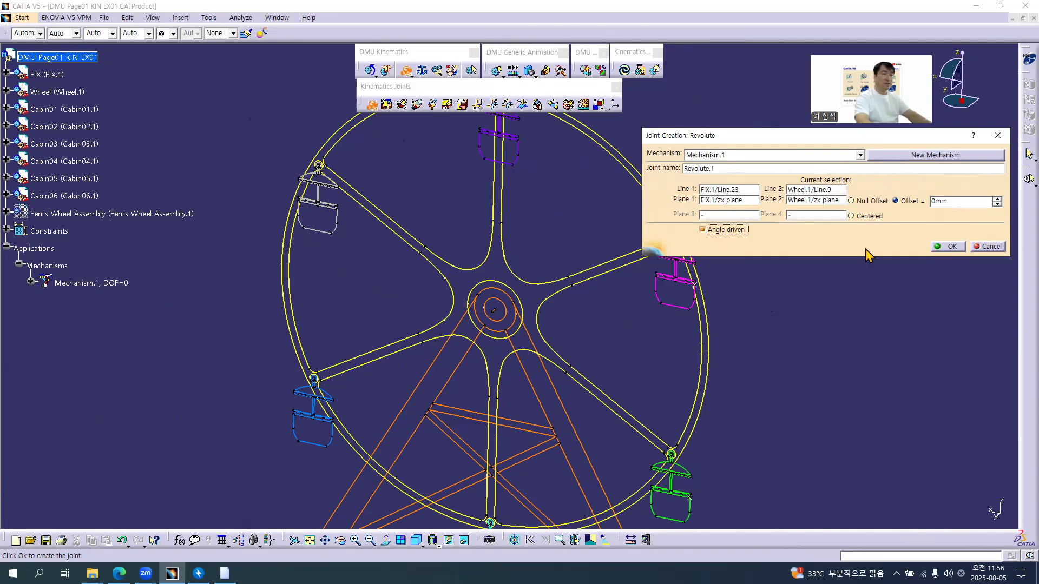
click(948, 247)
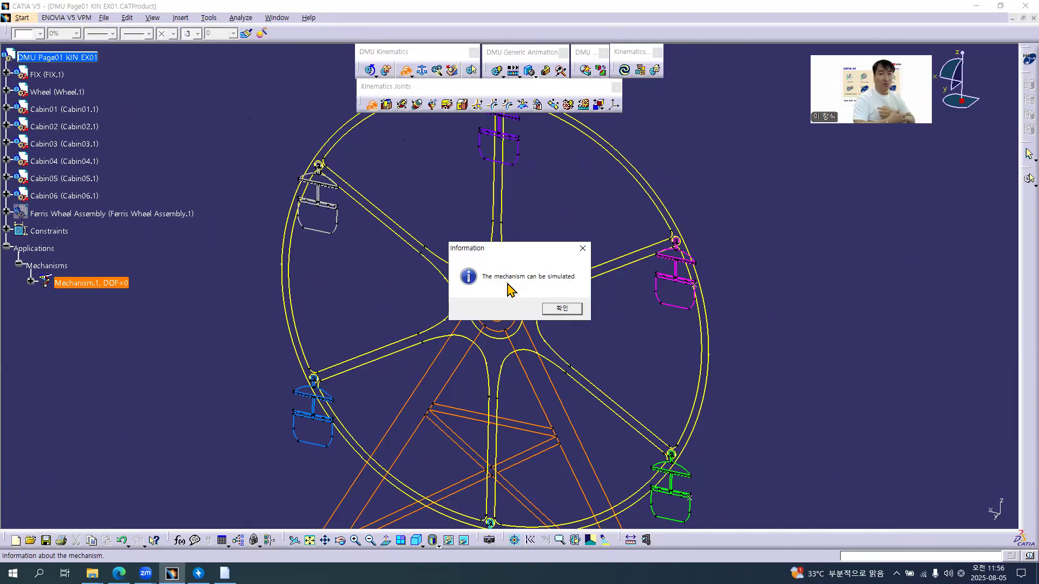
click(562, 308)
Expand Mechanism.1 with its Joints, Commands and Fix Part branches to examine their contents
click(31, 281)
click(43, 299)
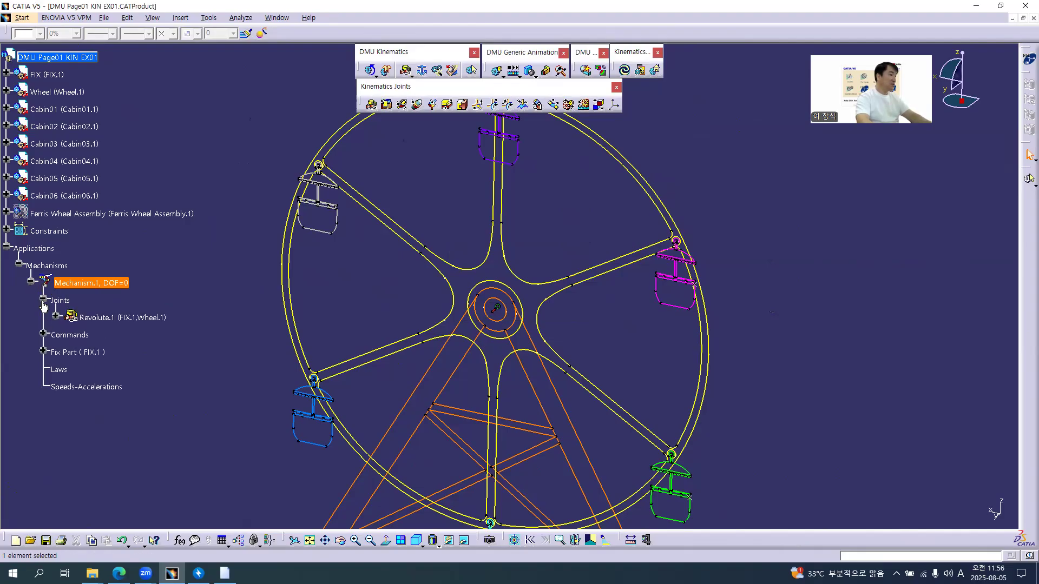
click(43, 334)
click(43, 368)
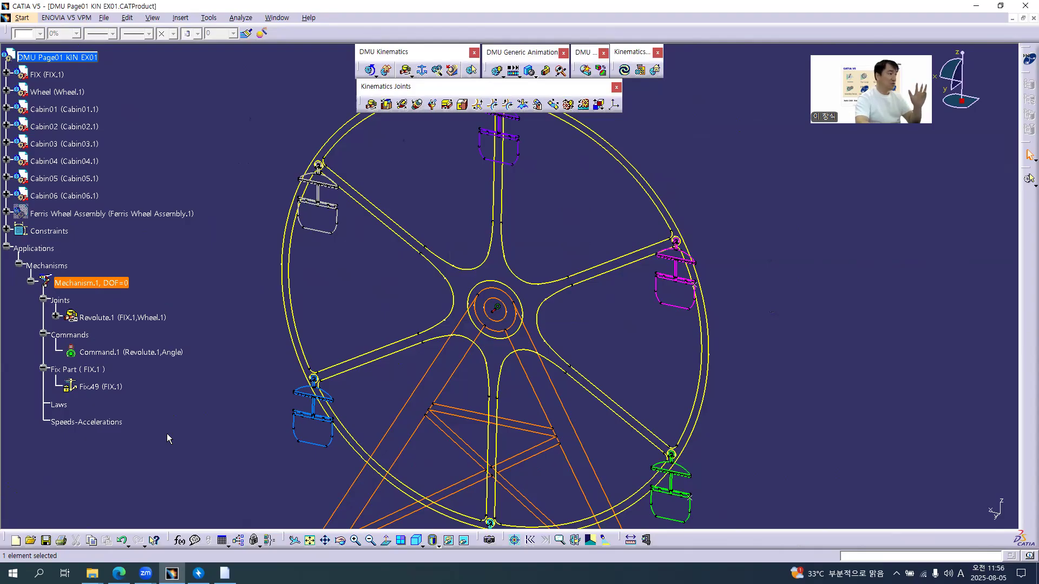
Start a second Revolute joint, hide Cabin01, and set the Wheel's short axis line at the Cabin01 pivot as Line 1
middle_drag(513, 326, 528, 437)
middle_drag(488, 315, 543, 304)
click(523, 298)
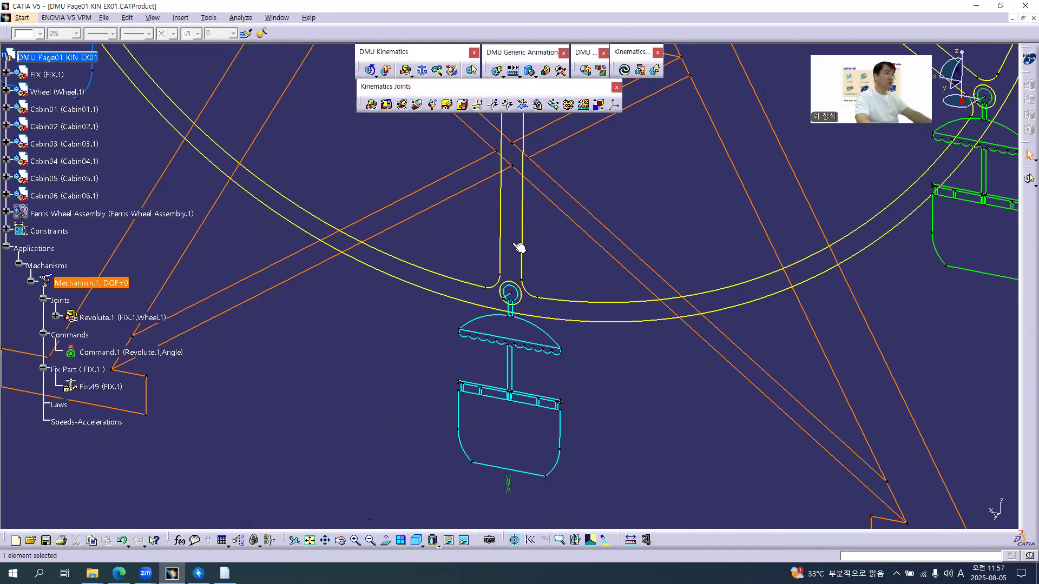
mouse_move(550, 271)
middle_down()
mouse_move(547, 245)
mouse_move(547, 254)
middle_up()
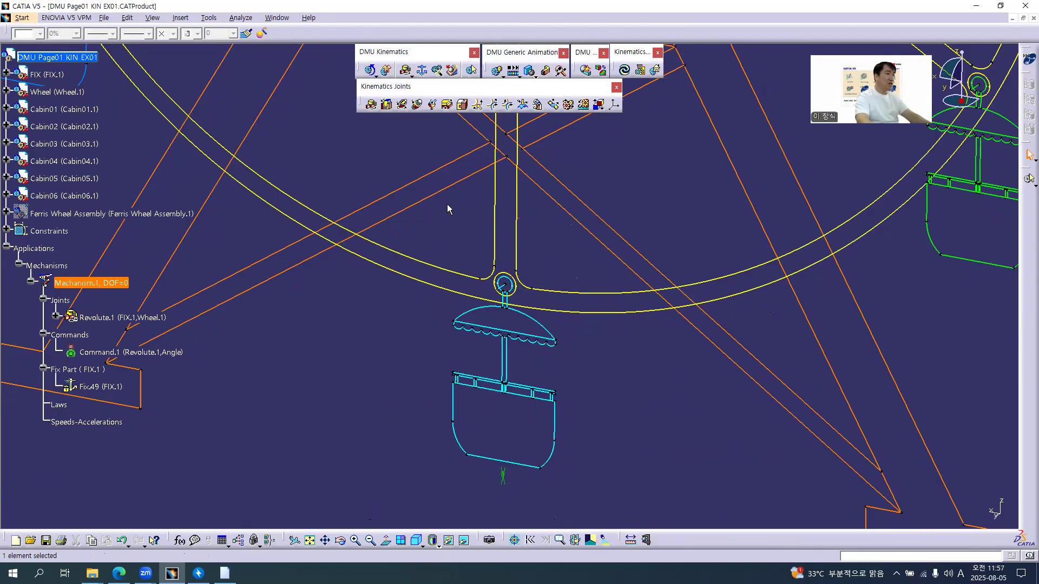
click(403, 140)
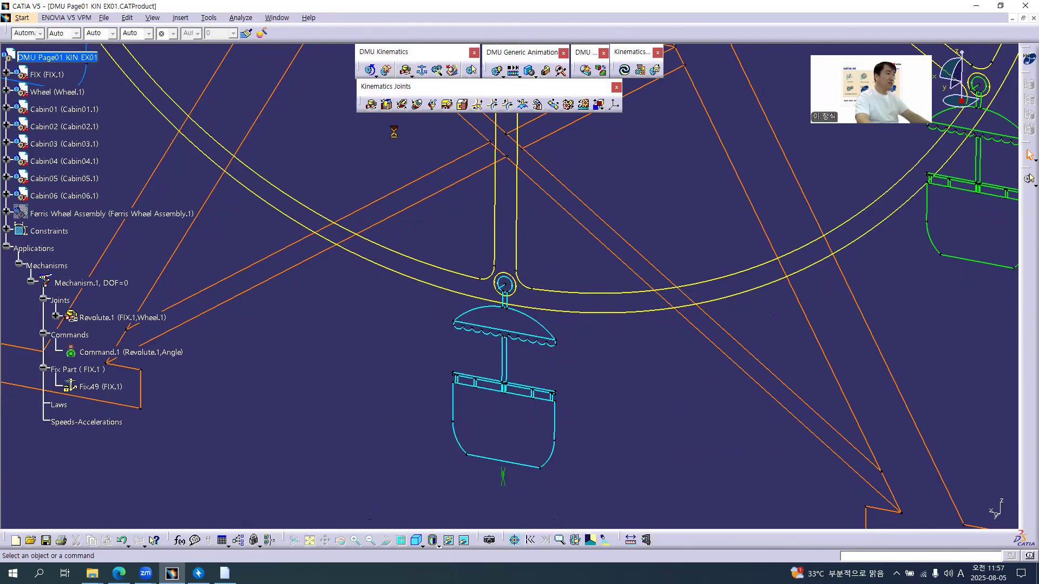
click(372, 106)
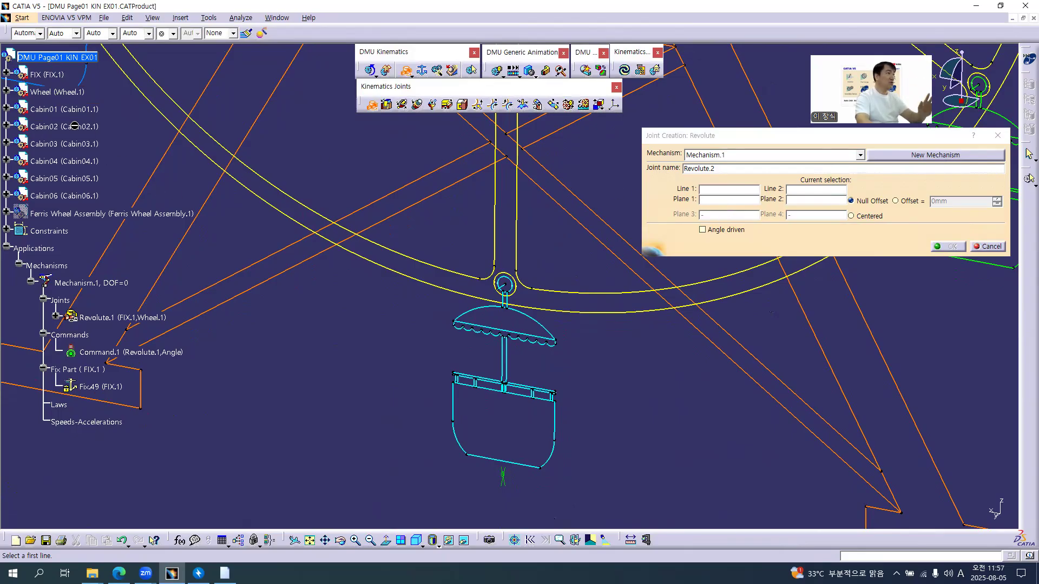
right_click(70, 108)
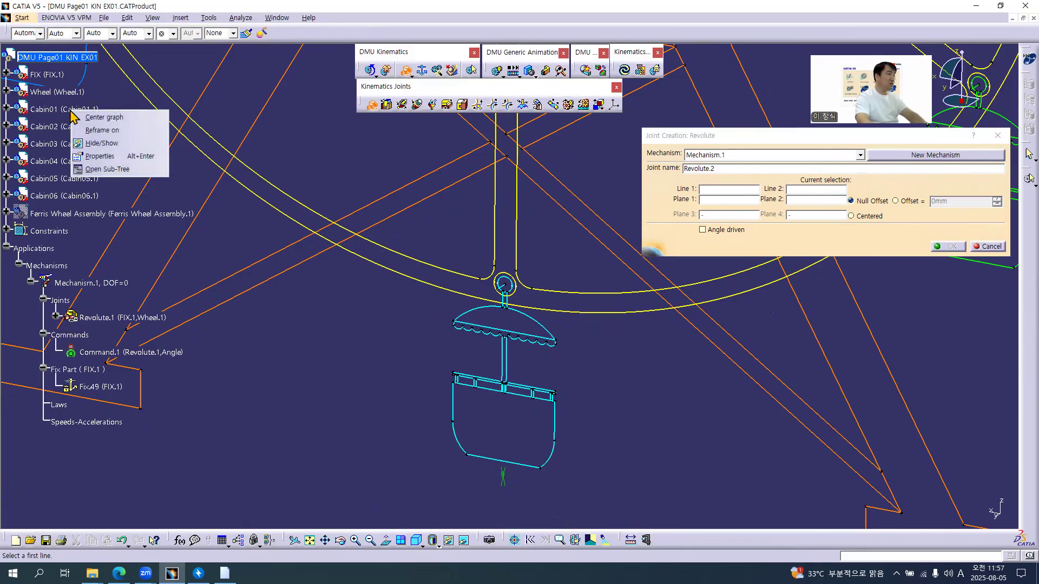
click(102, 143)
middle_drag(499, 341, 487, 271)
click(489, 260)
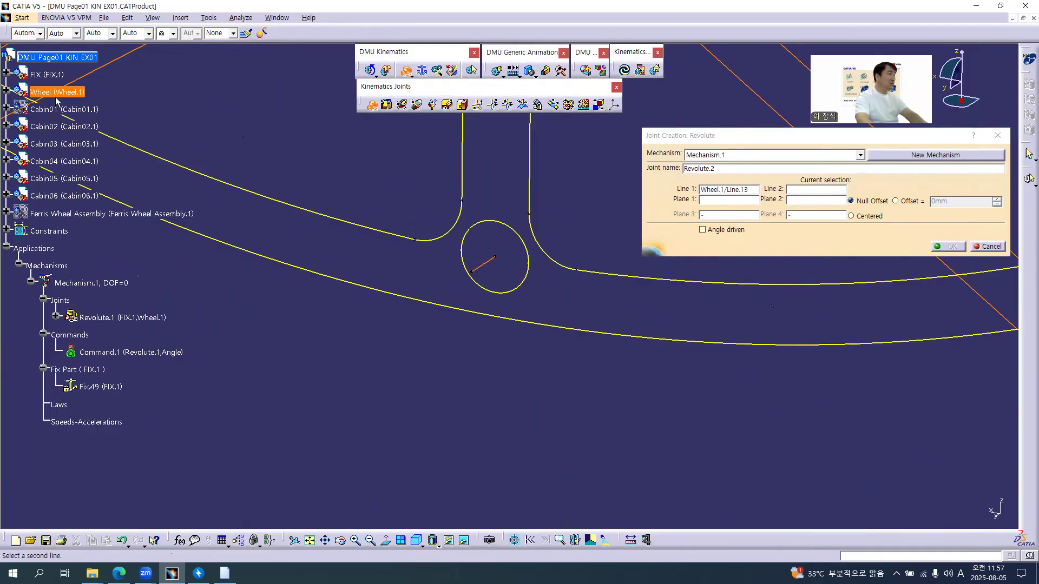
Show Cabin01 and hide the Wheel to set Cabin01's hanger axis line as Line 2, with the Wheel shown again at the end
right_click(84, 108)
click(102, 143)
right_click(77, 91)
click(95, 125)
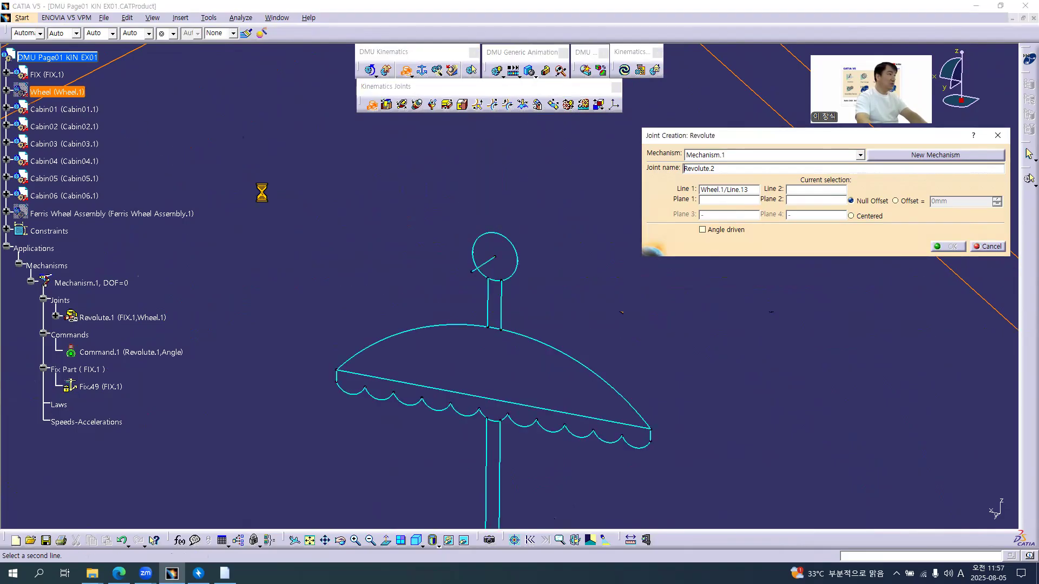
click(492, 264)
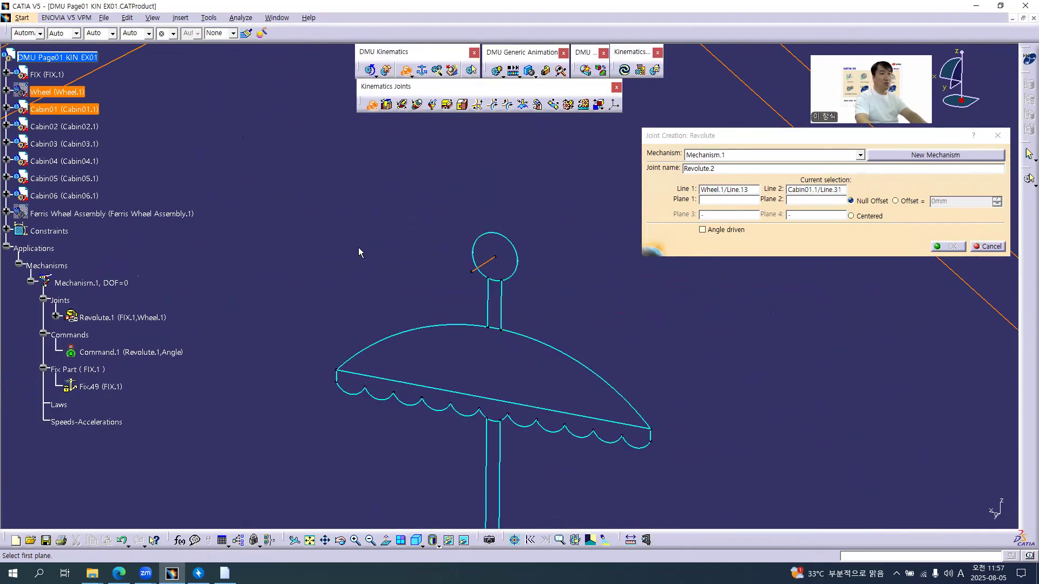
right_click(73, 92)
click(72, 126)
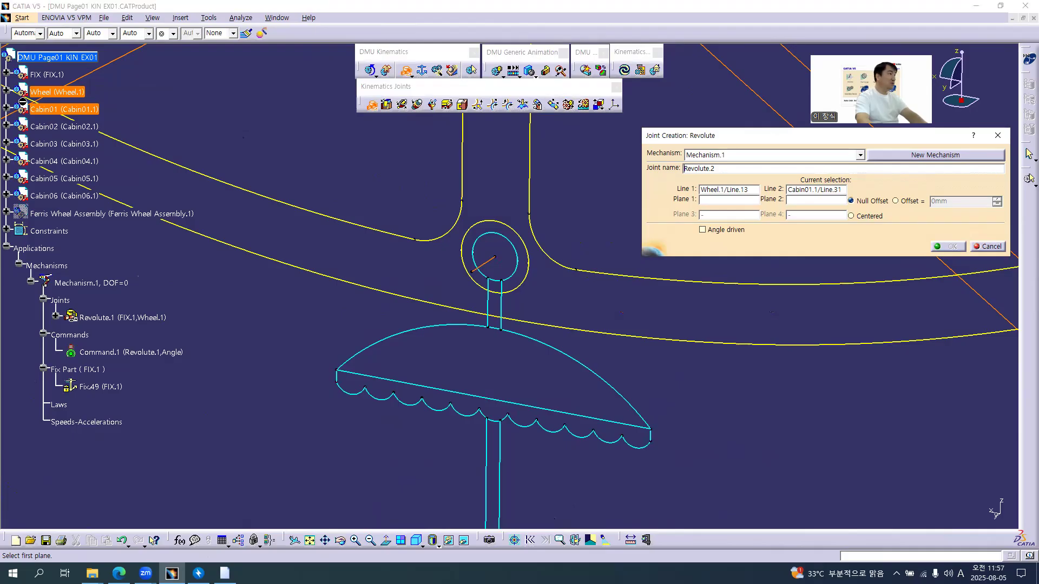
Set the Wheel's zx plane as Plane 1 and Cabin01's zx plane as Plane 2 of the revolute joint
click(6, 92)
click(76, 162)
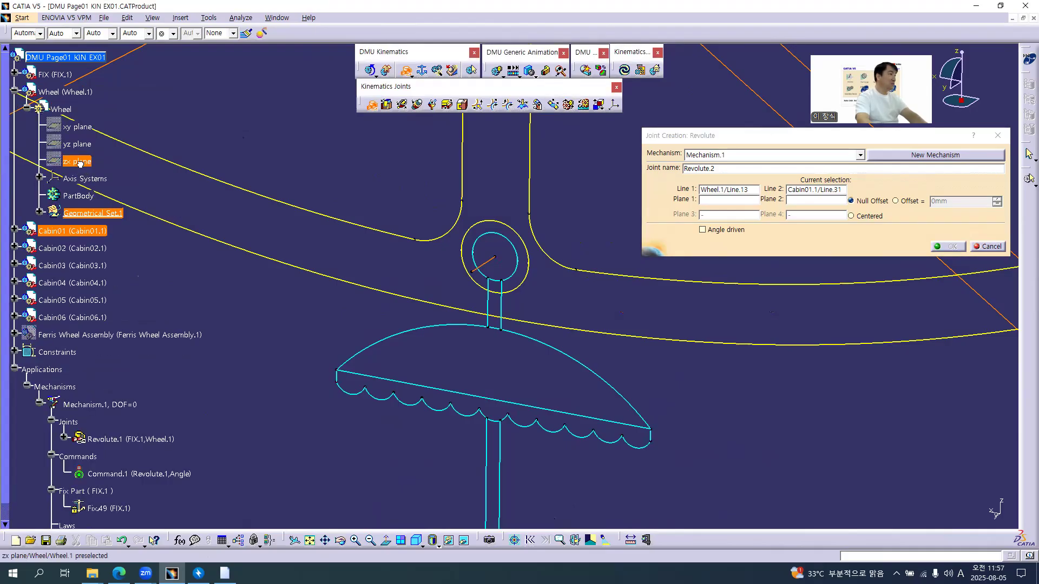
click(15, 92)
click(14, 109)
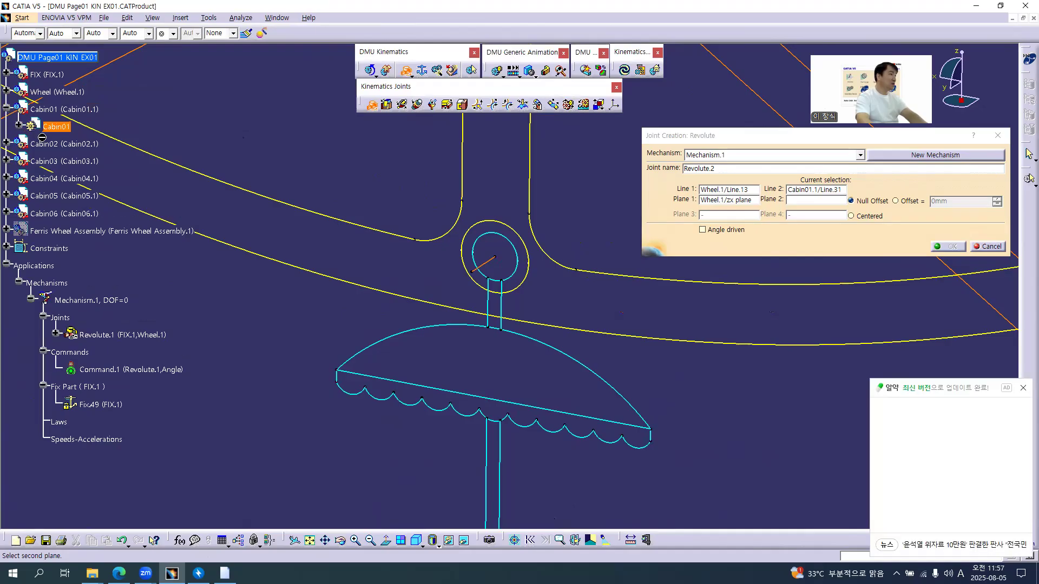
click(19, 126)
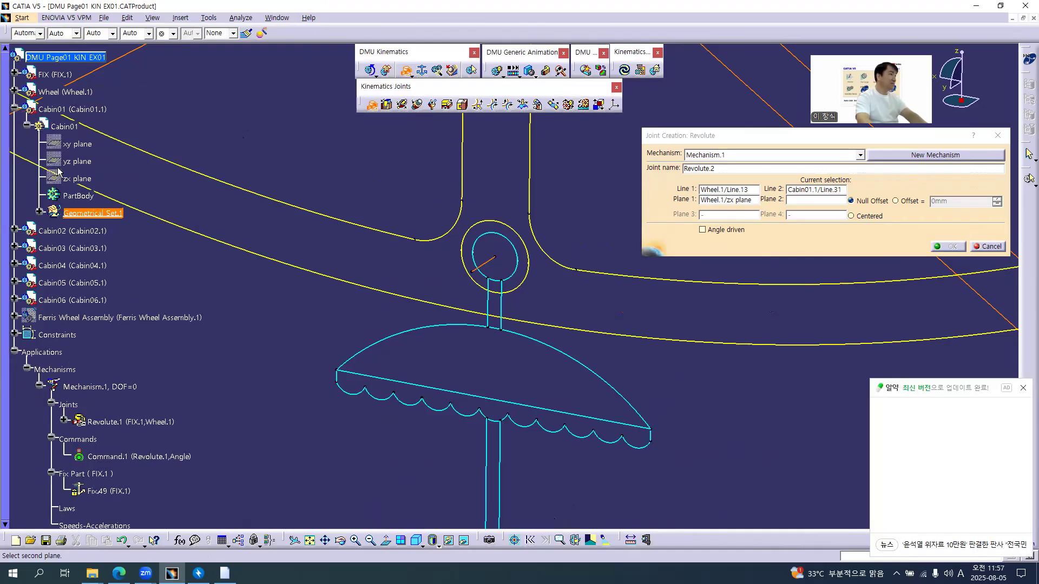
click(77, 179)
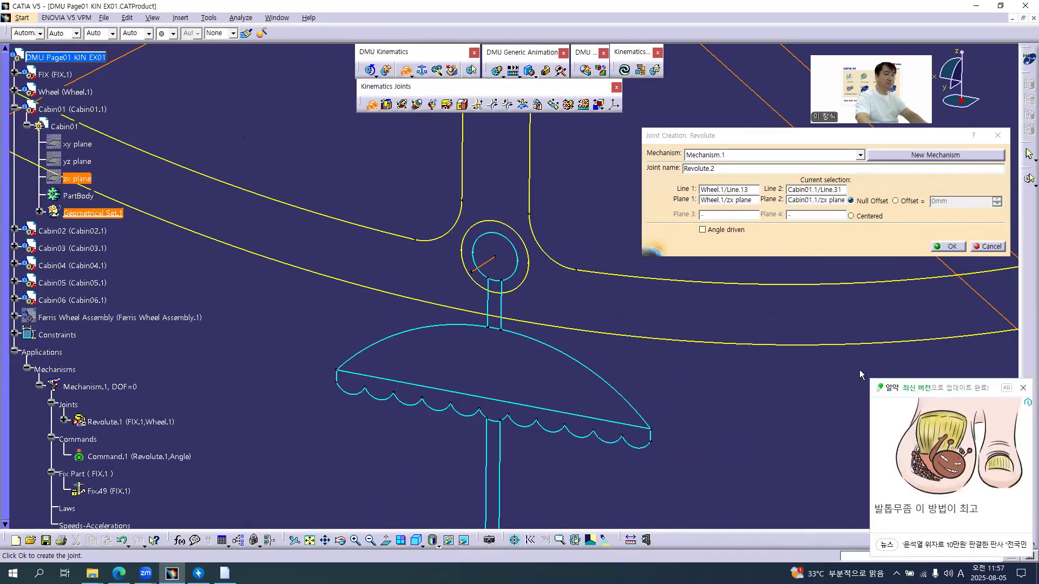
Dismiss the advertisement pop-up and create the Wheel–Cabin01 revolute joint as angle driven with the Offset option at 0 mm
click(1023, 387)
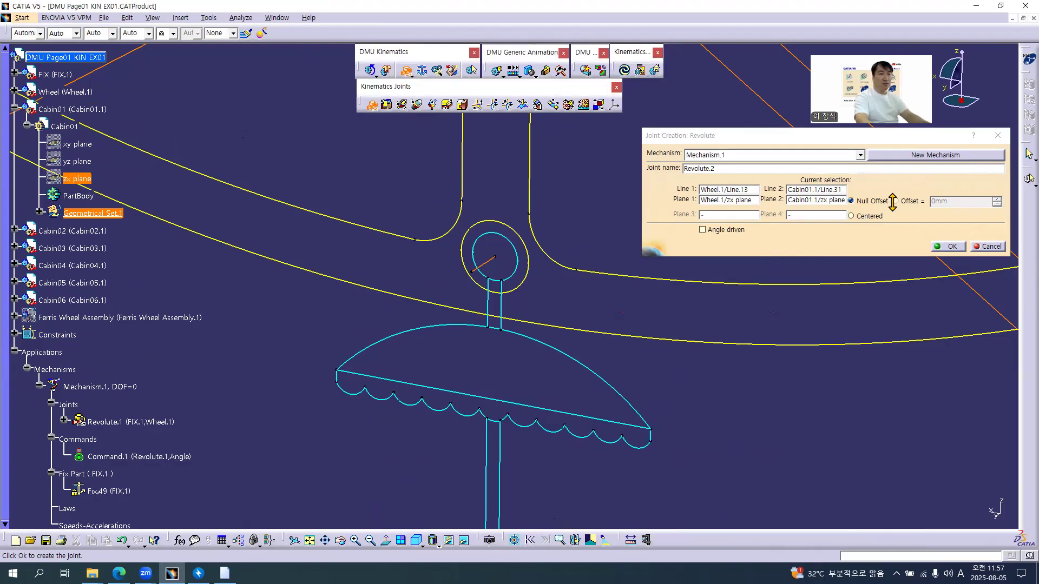
click(895, 201)
click(728, 229)
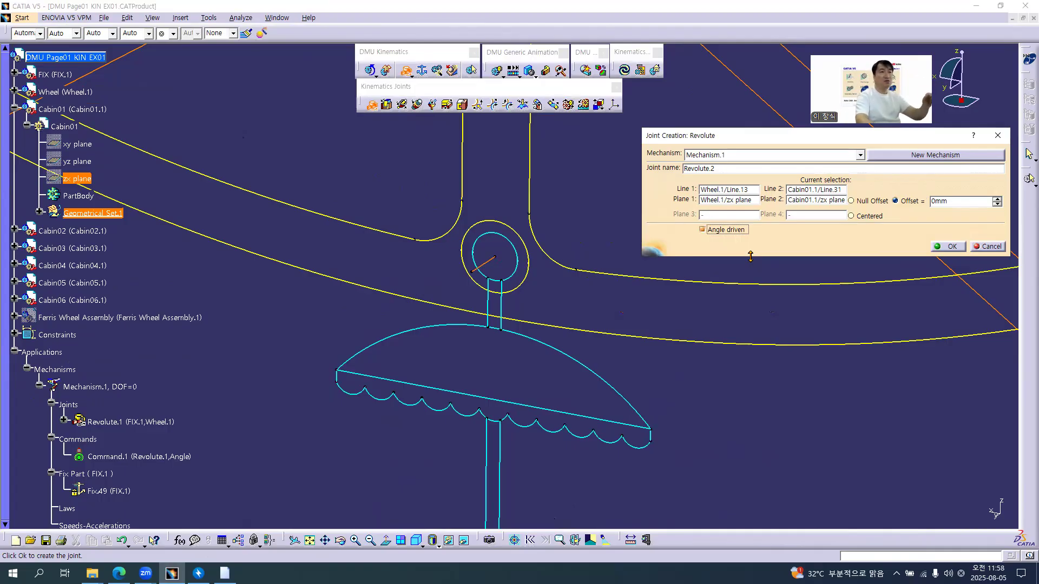
click(947, 246)
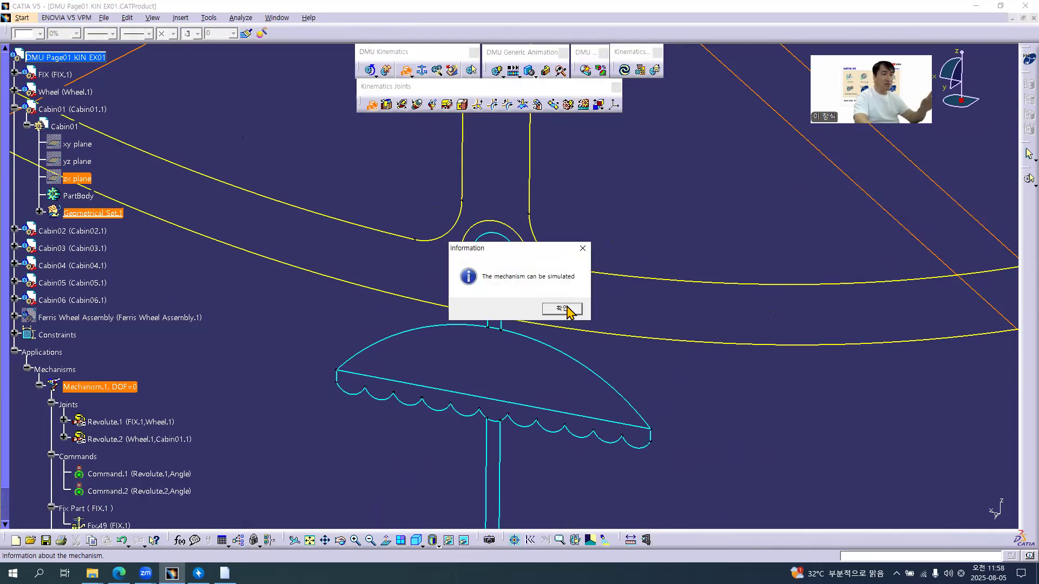
click(562, 309)
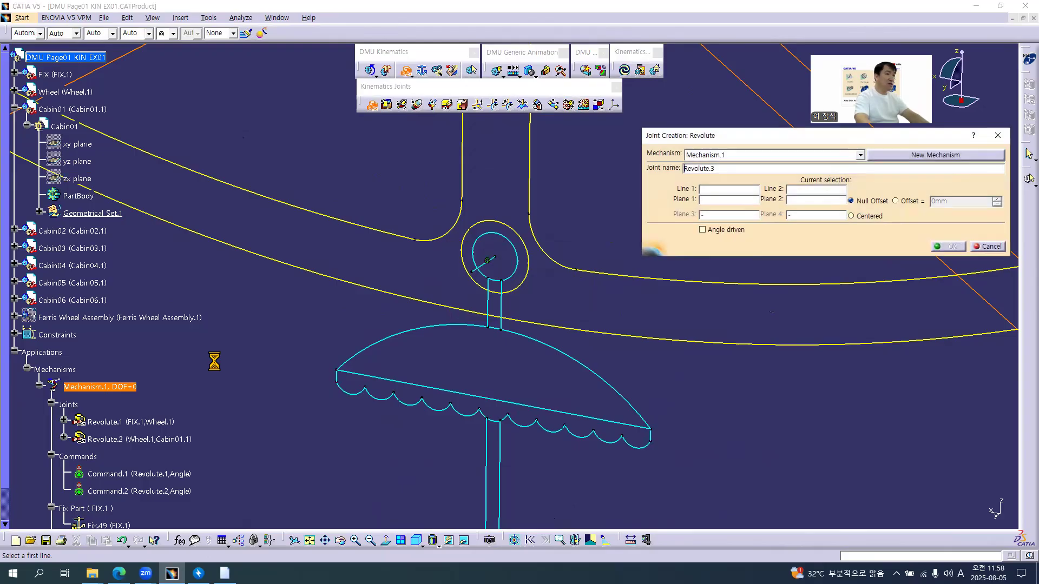
For joint Revolute.3, hide Cabin02 and set the Wheel's short axis line at the green cabin's pivot as Line 1
middle_drag(617, 299, 374, 487)
click(15, 107)
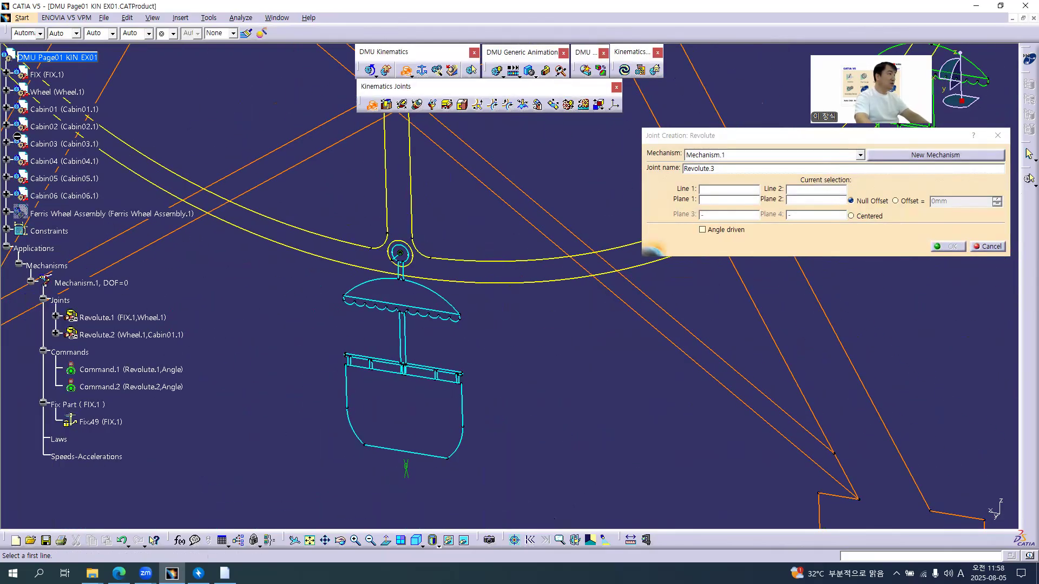
click(6, 126)
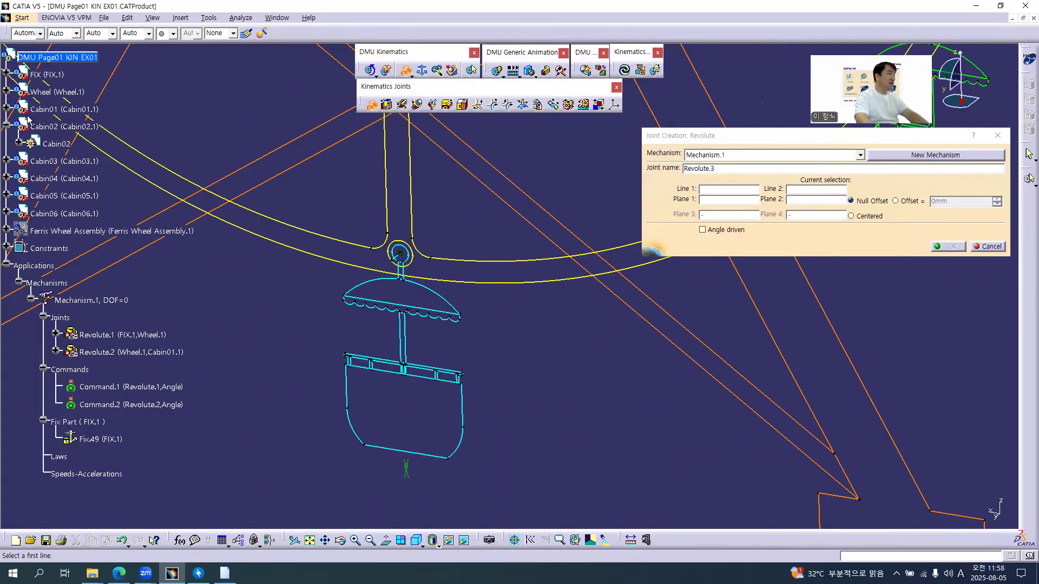
middle_drag(606, 216, 203, 396)
middle_drag(534, 225, 546, 266)
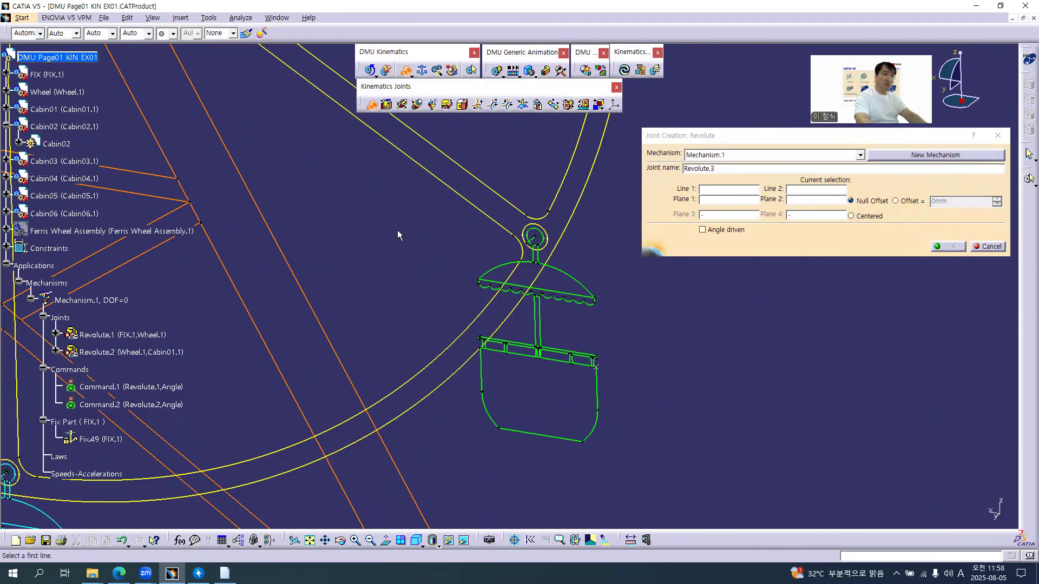
right_click(56, 128)
click(74, 157)
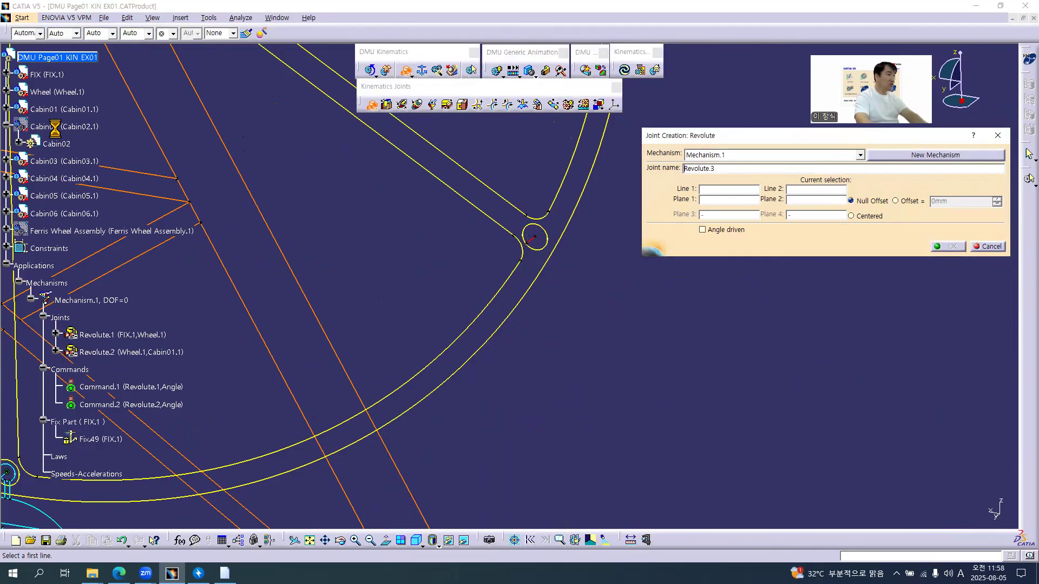
click(535, 240)
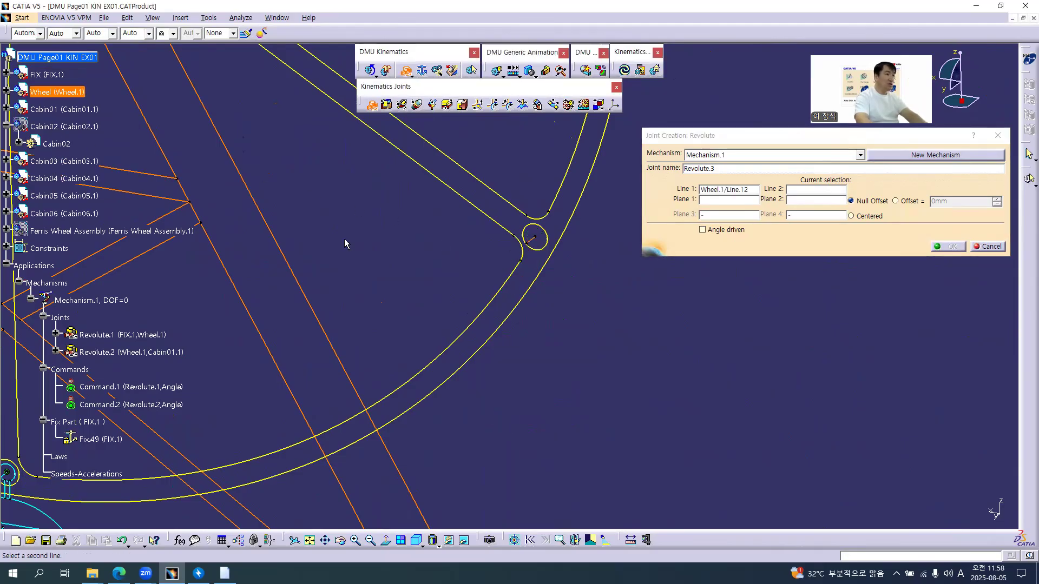
Show Cabin02 and hide the Wheel to set Cabin02's hanger axis line as Line 2
right_click(57, 126)
click(120, 129)
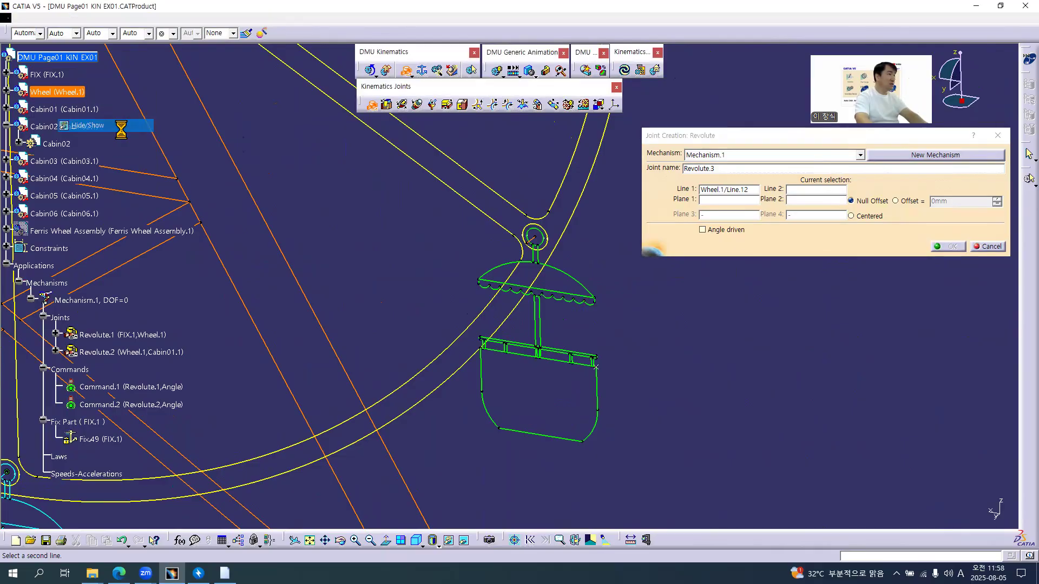
click(534, 238)
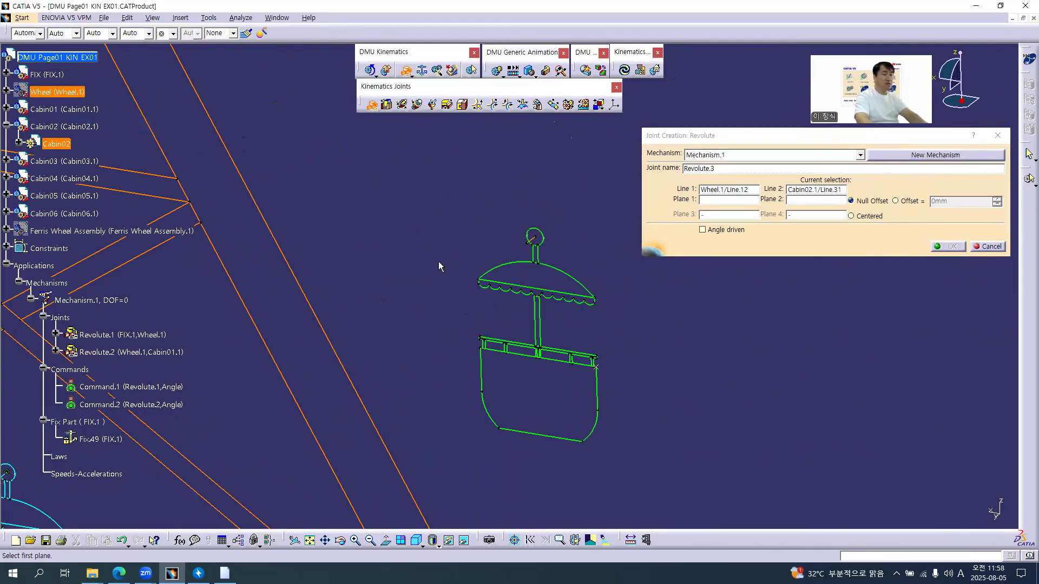
Set the Wheel's zx plane as Plane 1 and Cabin02's zx plane as Plane 2 of Revolute.3
click(6, 89)
click(67, 162)
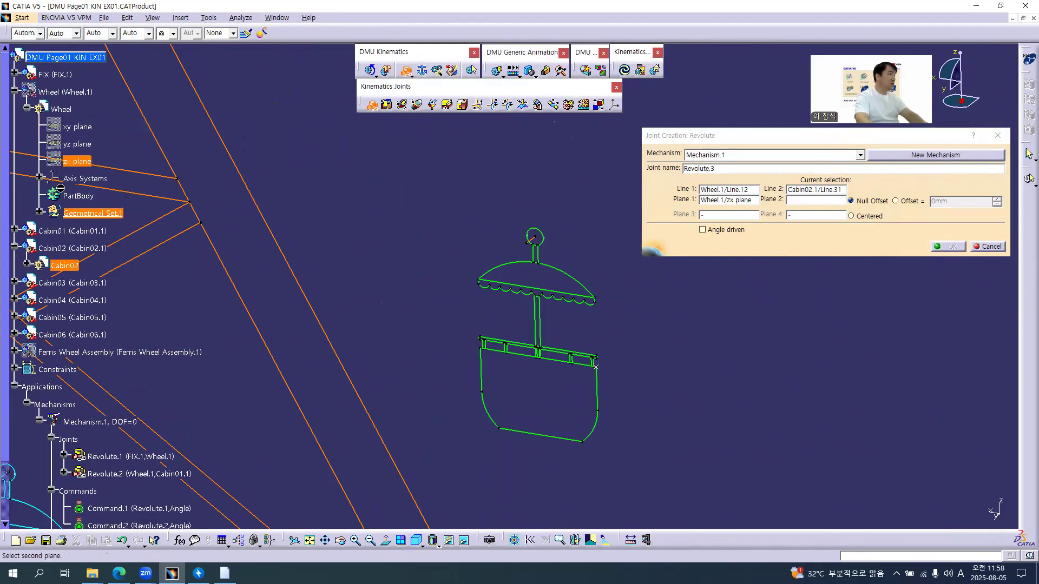
click(26, 263)
click(72, 319)
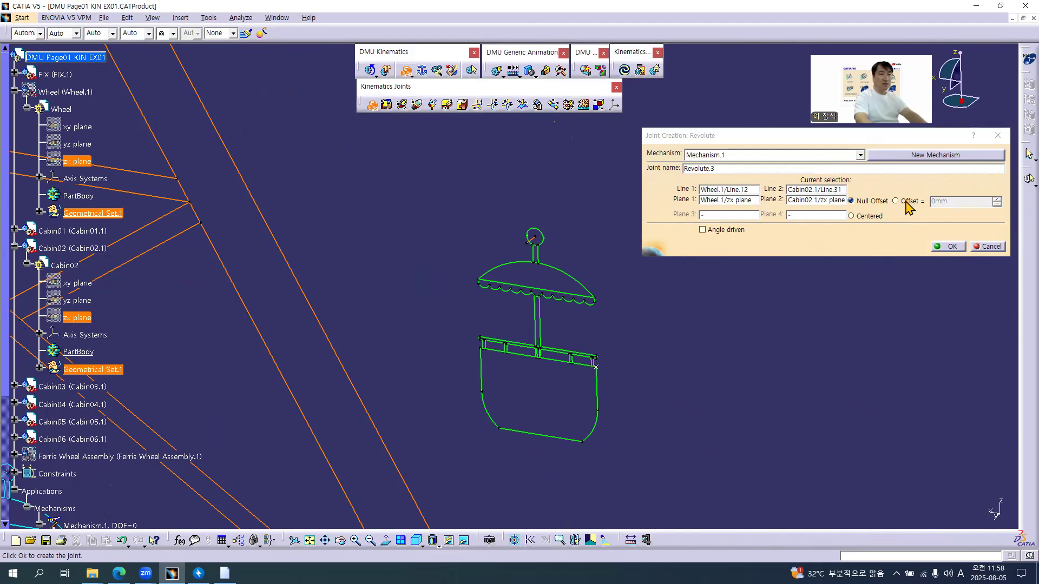
Create the Wheel–Cabin02 revolute joint as angle driven with the Offset option at 0 mm
click(907, 205)
click(725, 229)
click(953, 246)
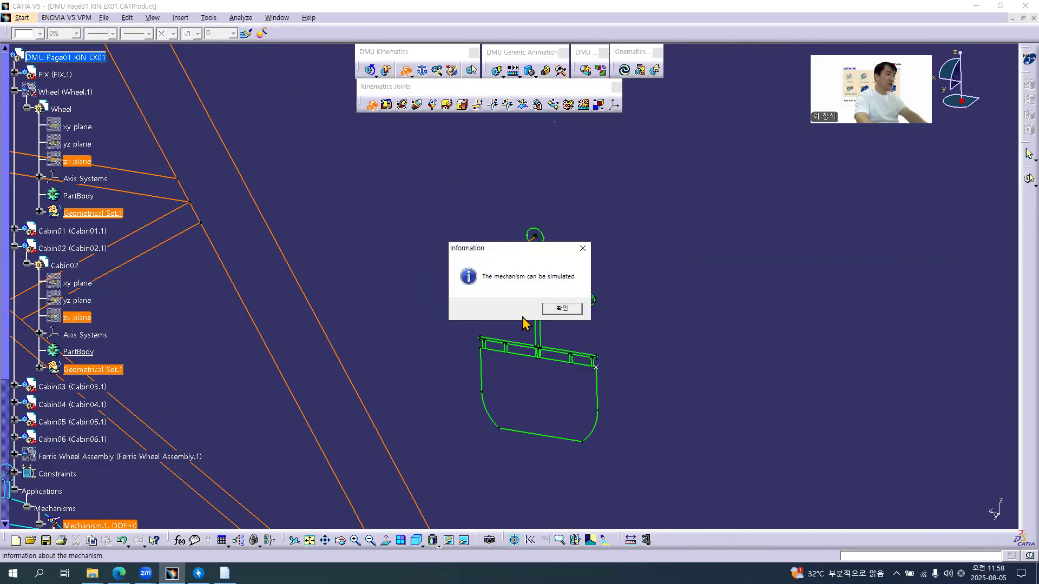
click(565, 308)
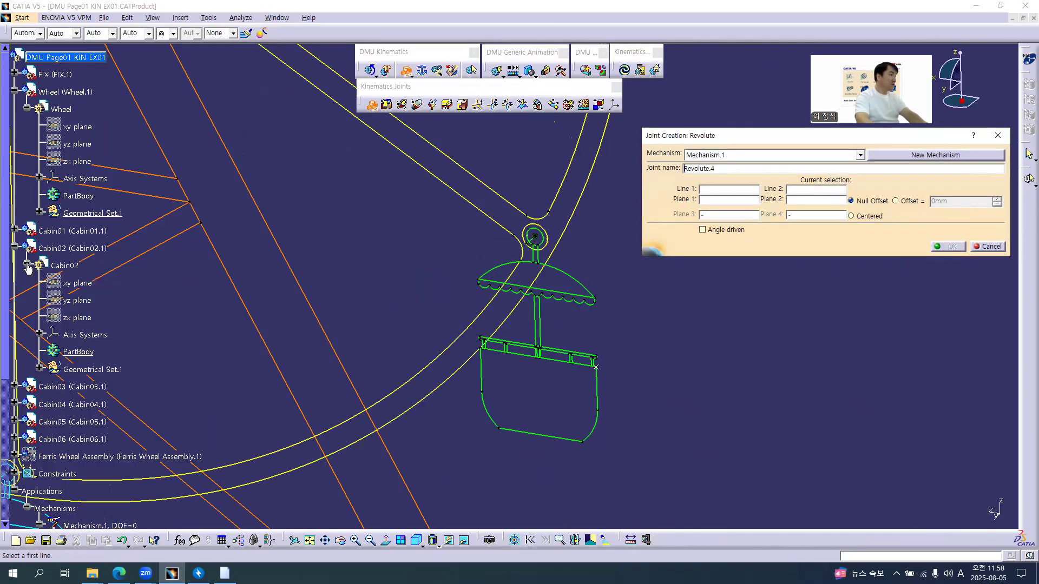
For joint Revolute.4, hide Cabin03 and set the Wheel's short axis line at the magenta cabin's pivot as Line 1
click(14, 248)
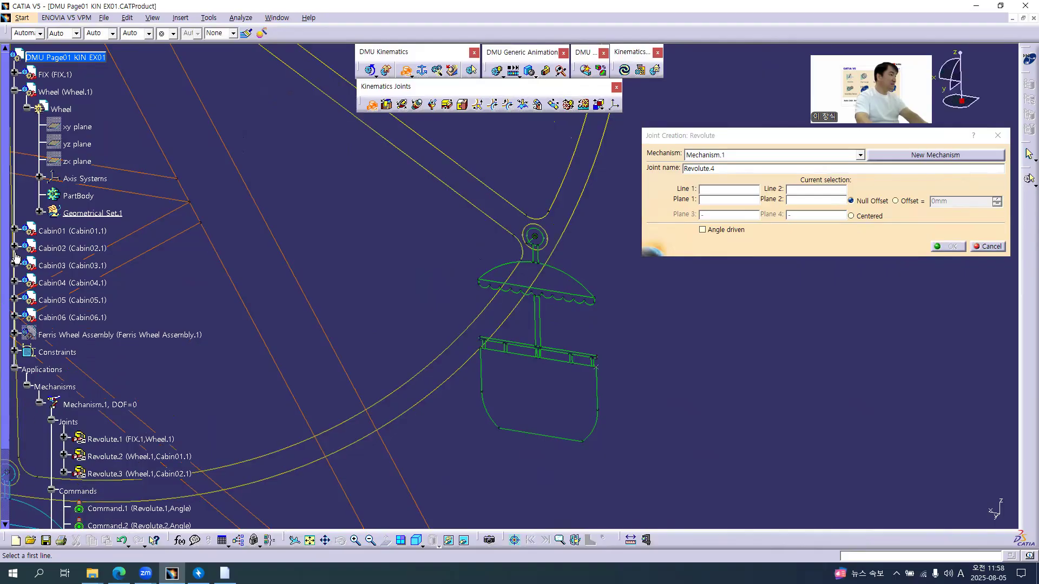
click(15, 265)
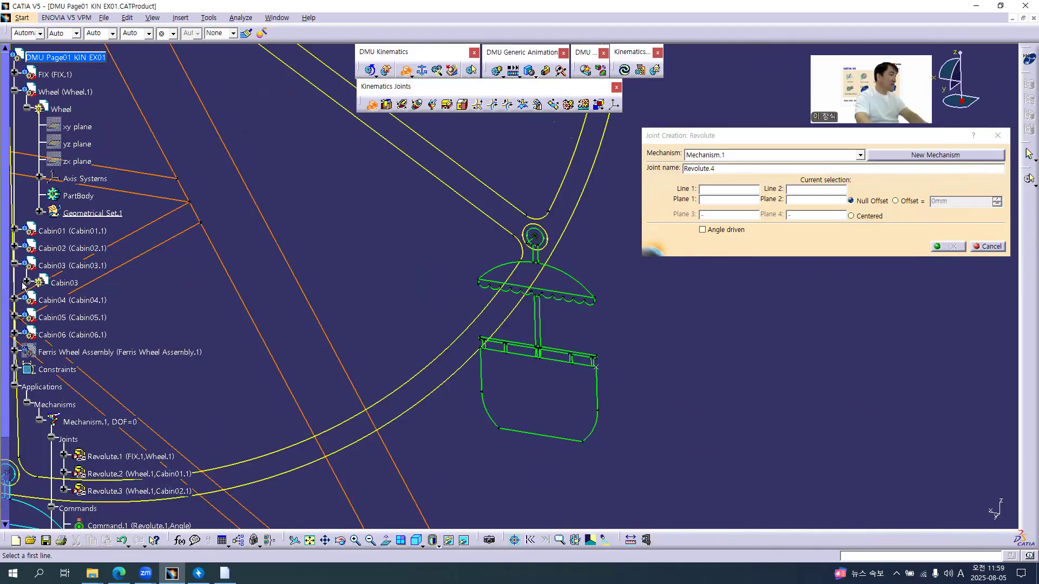
click(26, 282)
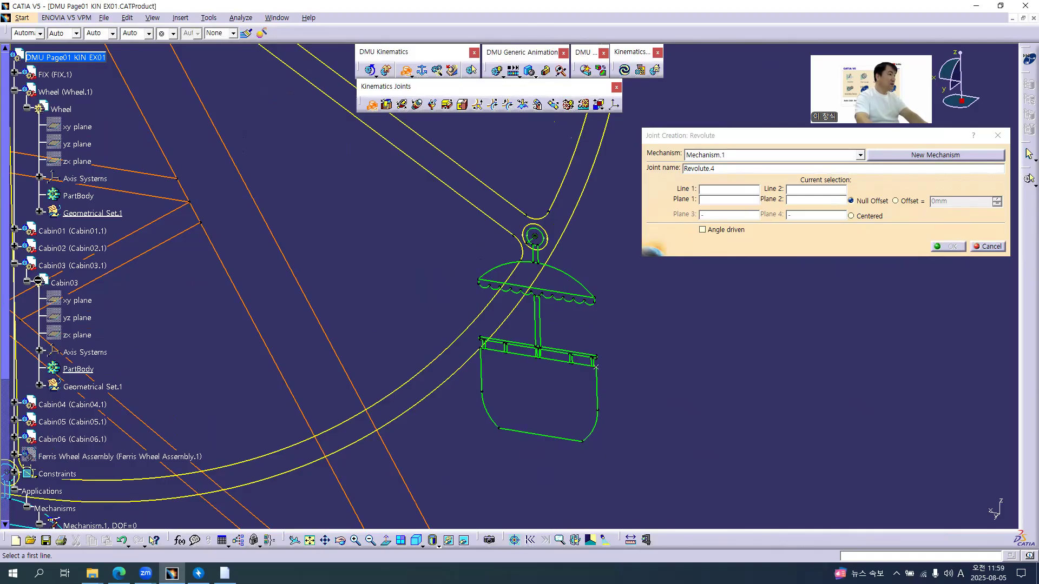
mouse_move(348, 219)
middle_down()
mouse_move(306, 505)
mouse_move(405, 412)
middle_up()
mouse_move(311, 281)
middle_down()
mouse_move(295, 362)
mouse_move(247, 432)
middle_up()
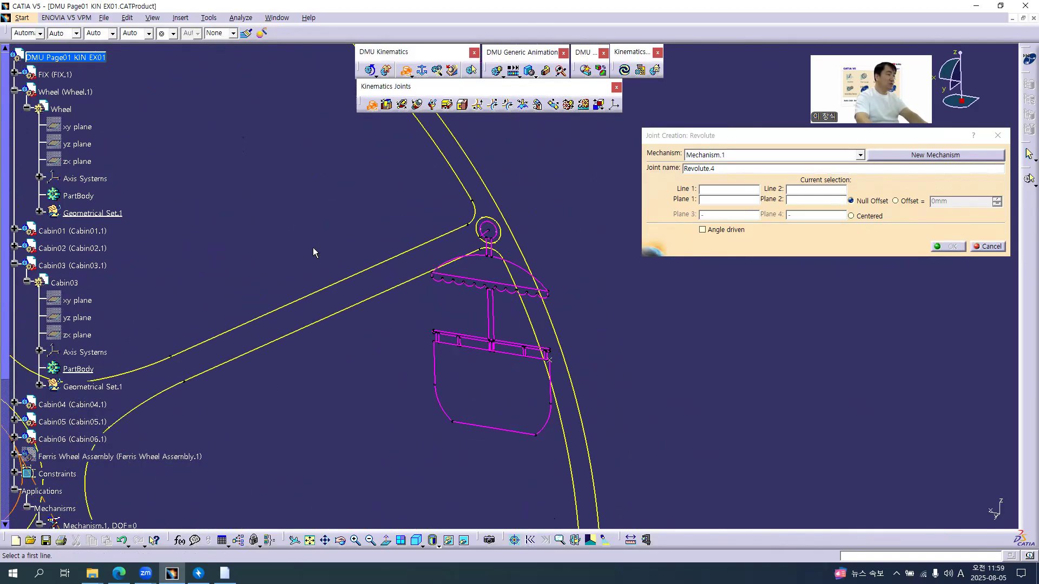
click(85, 266)
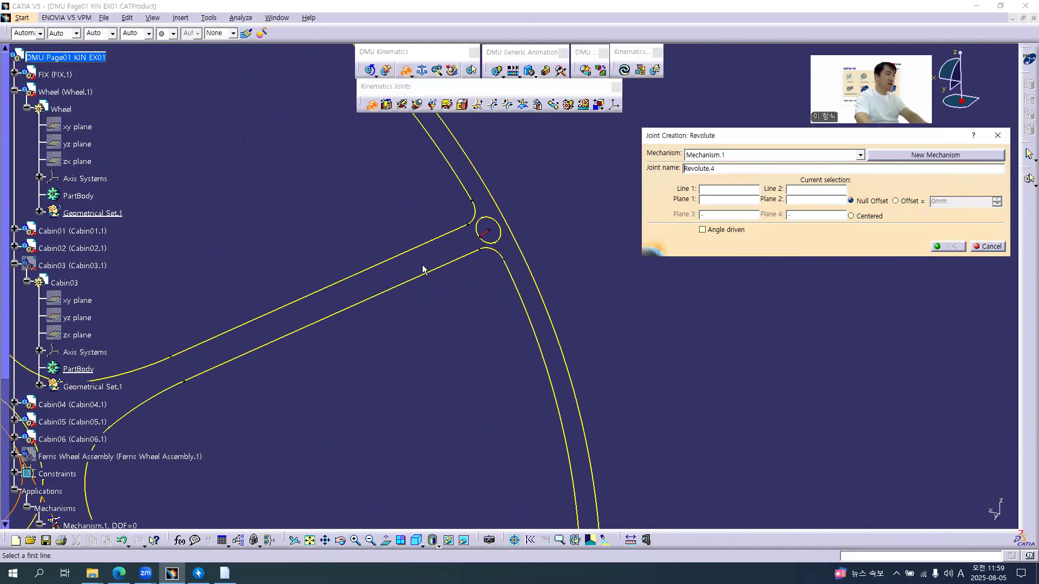
click(488, 232)
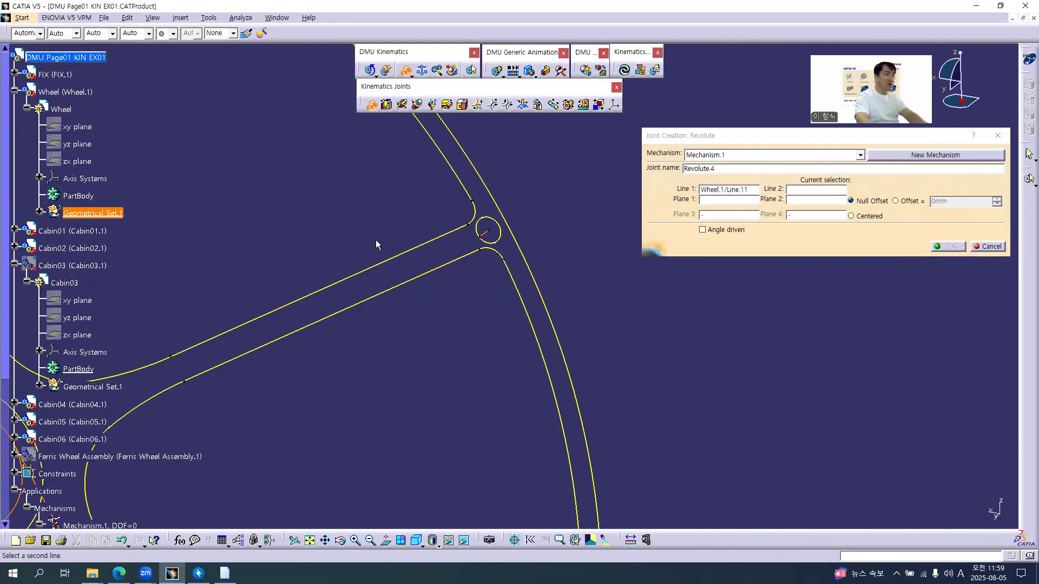
Show Cabin03 and hide the Wheel to set Cabin03's hanger axis line as Line 2 of Revolute.4
click(99, 265)
right_click(48, 97)
click(78, 126)
click(484, 233)
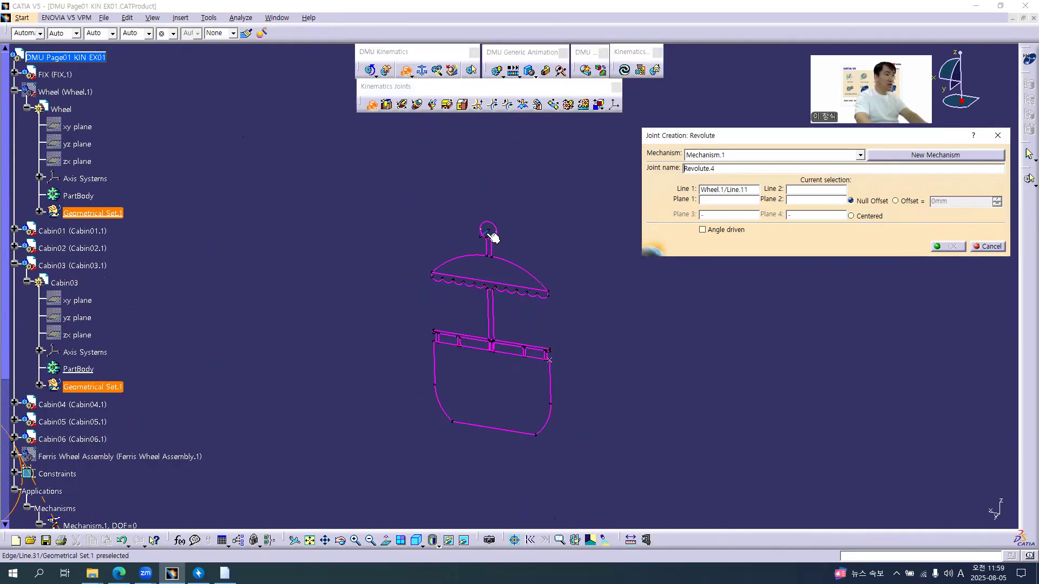
Set the zx planes of the Wheel and Cabin03 as Plane 1 and Plane 2, and create Revolute.4 as angle driven with the Offset option
click(76, 162)
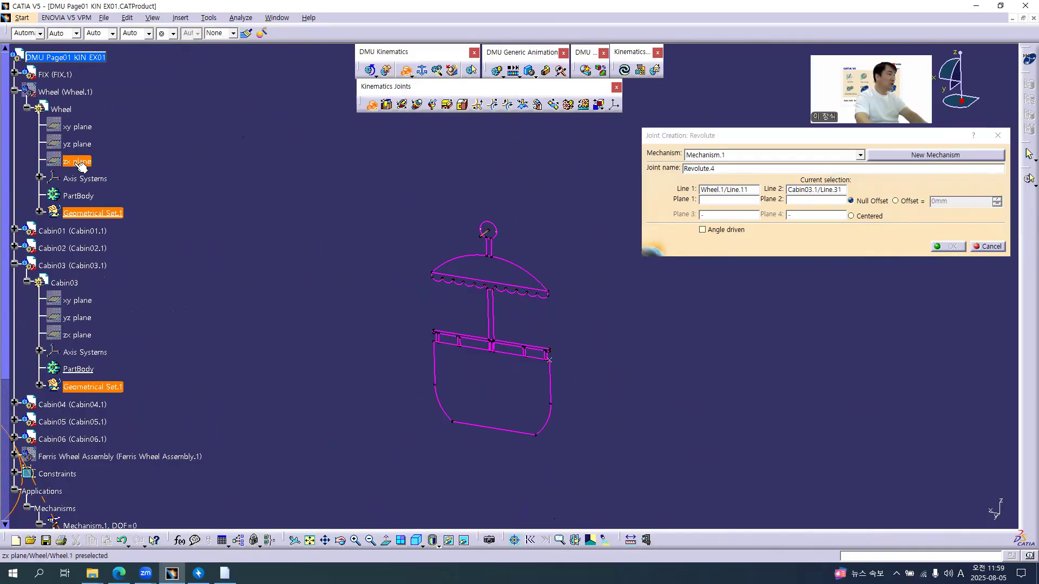
click(79, 335)
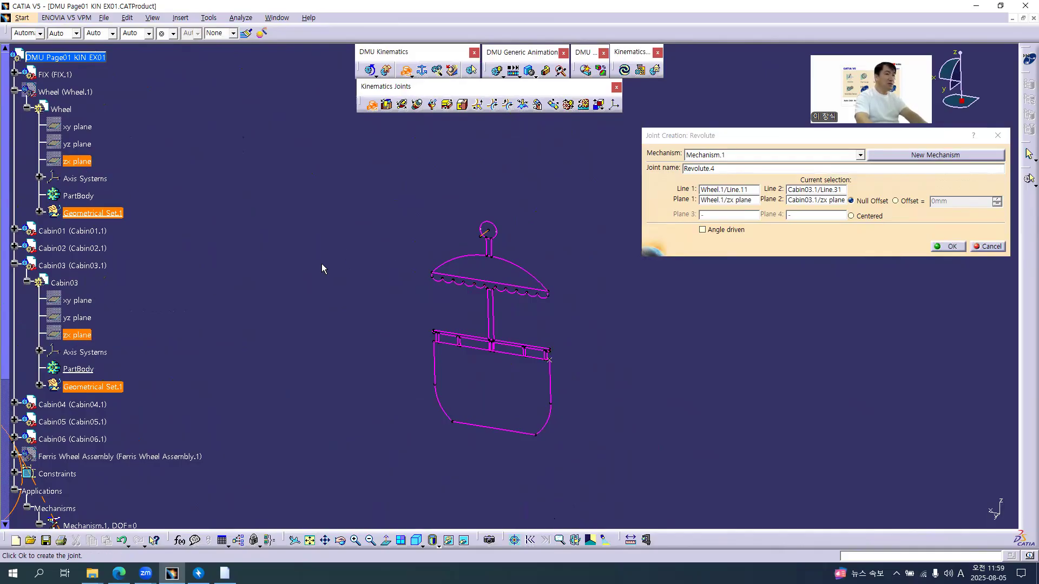
click(895, 200)
click(703, 230)
click(947, 248)
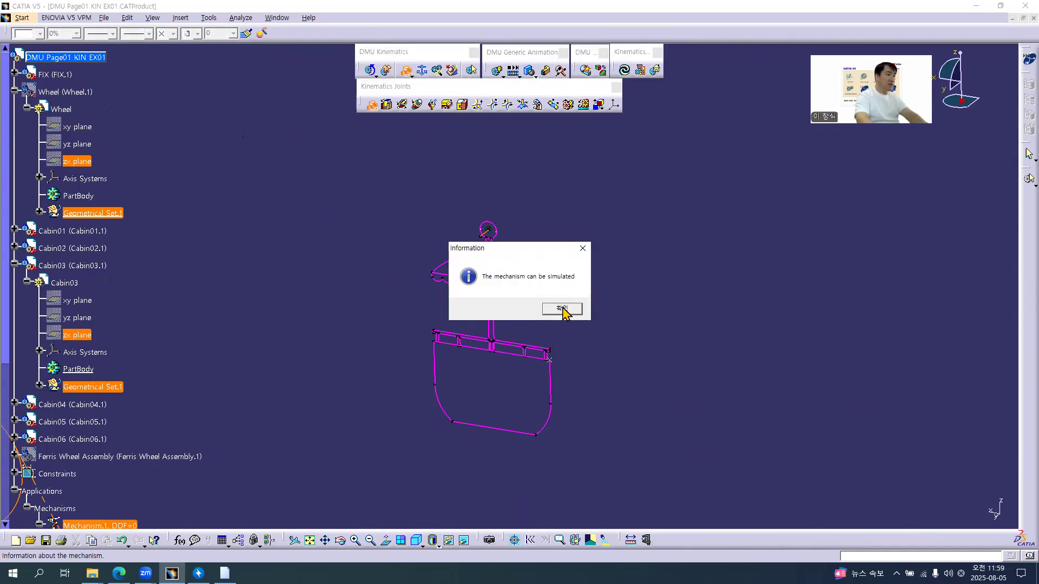
click(562, 308)
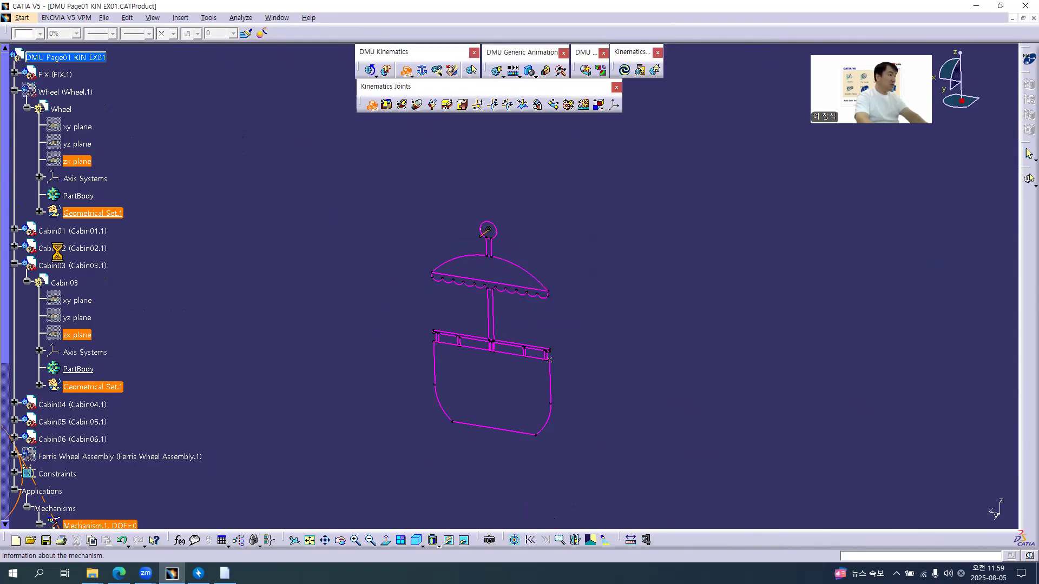
For joint Revolute.5, show the Wheel, hide Cabin04 and set the Wheel's short axis line at the purple cabin's pivot as Line 1
click(15, 265)
click(16, 283)
right_click(77, 94)
click(102, 128)
middle_drag(255, 191, 278, 319)
middle_drag(271, 210, 310, 144)
middle_drag(338, 225, 315, 265)
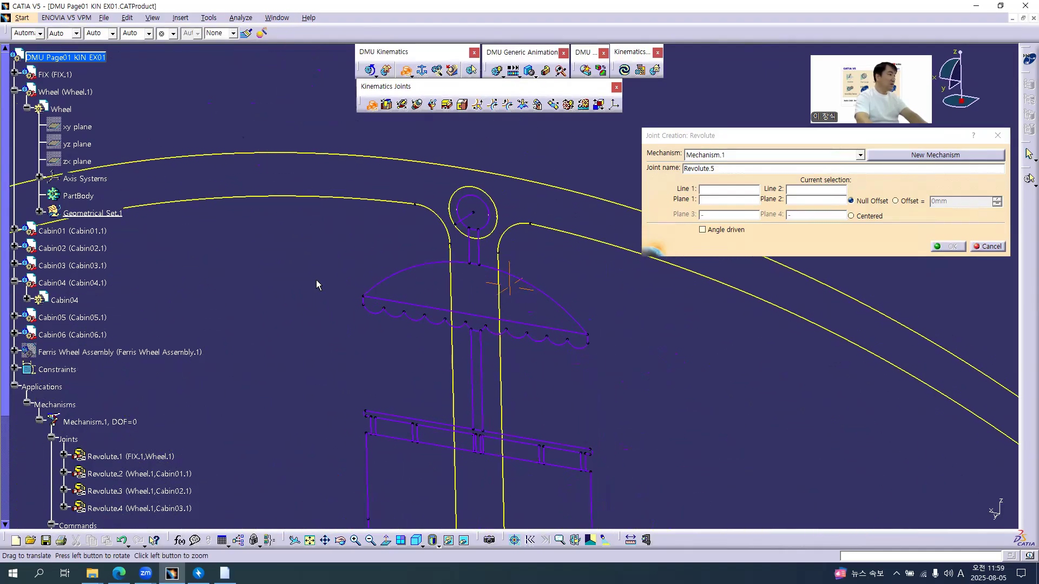
right_click(84, 285)
click(116, 319)
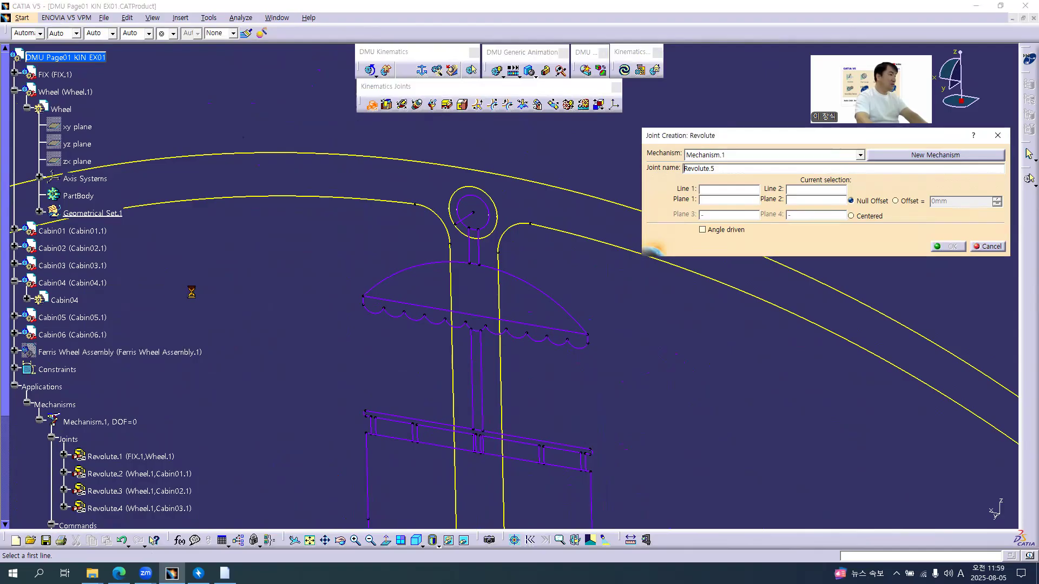
click(469, 218)
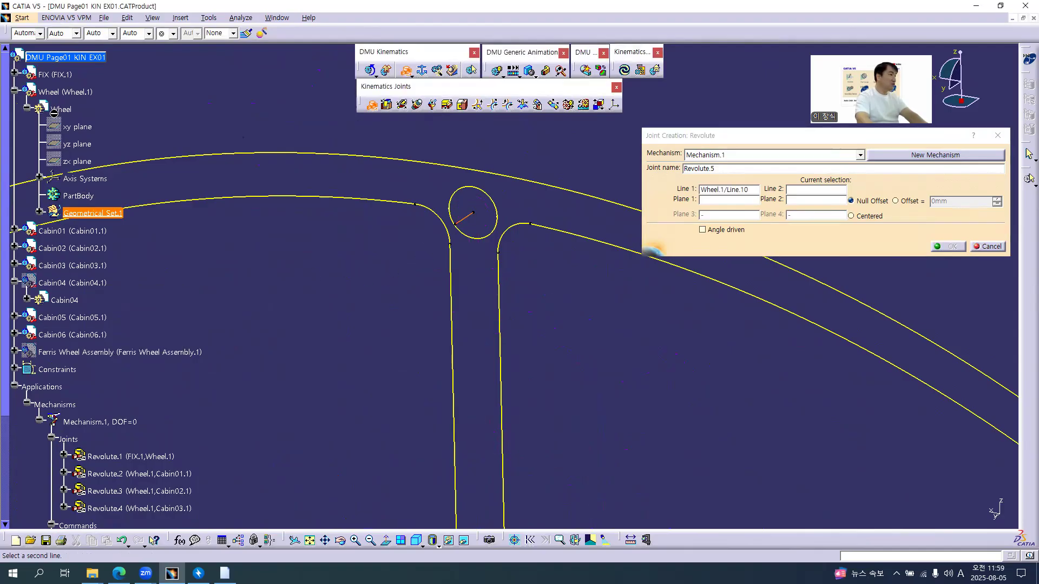
Hide the Wheel and show Cabin04 to set Cabin04's hanger axis line as Line 2 of Revolute.5
right_click(53, 95)
click(81, 126)
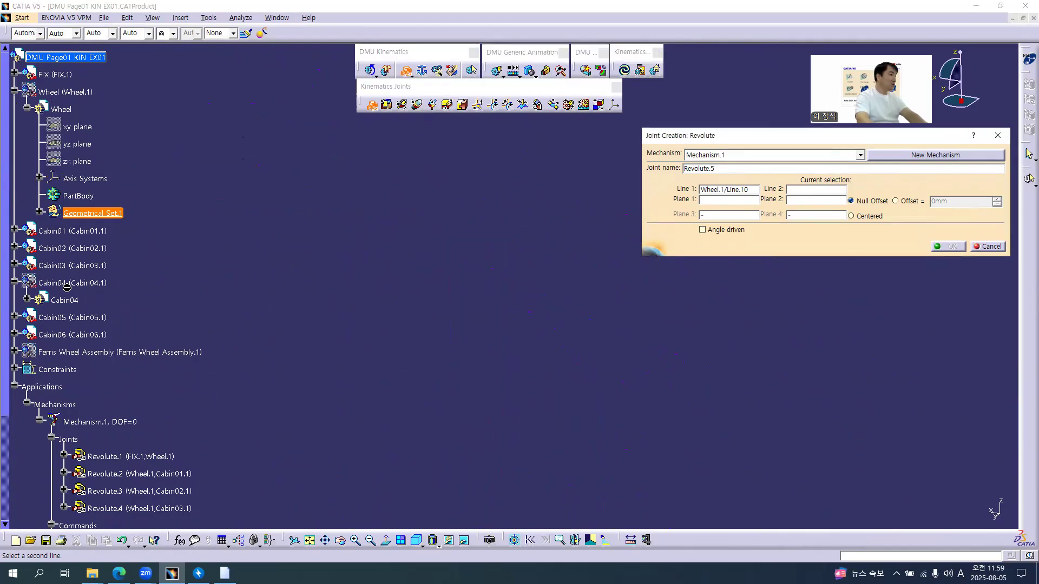
right_click(67, 285)
click(99, 319)
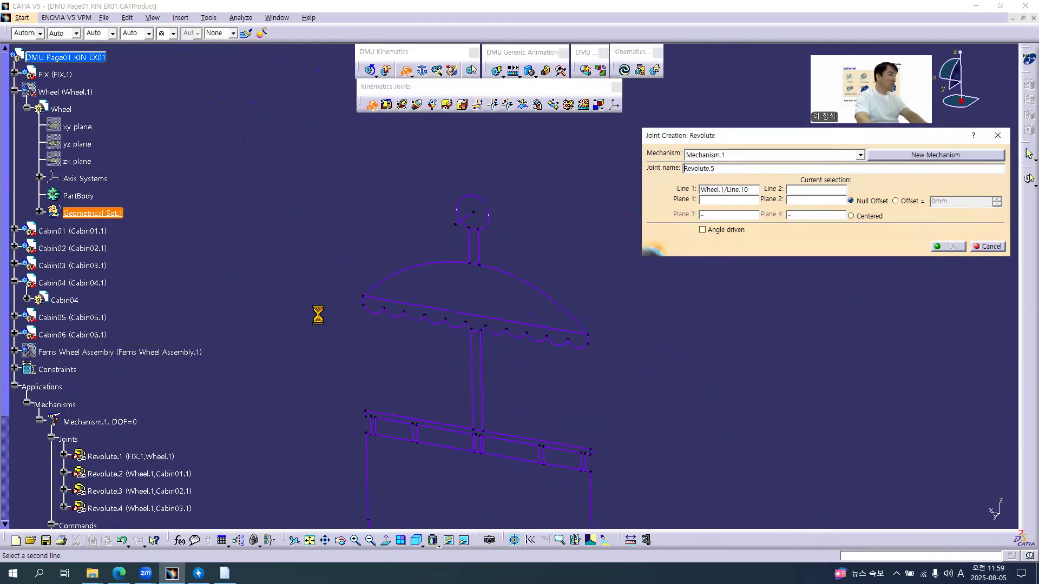
click(465, 221)
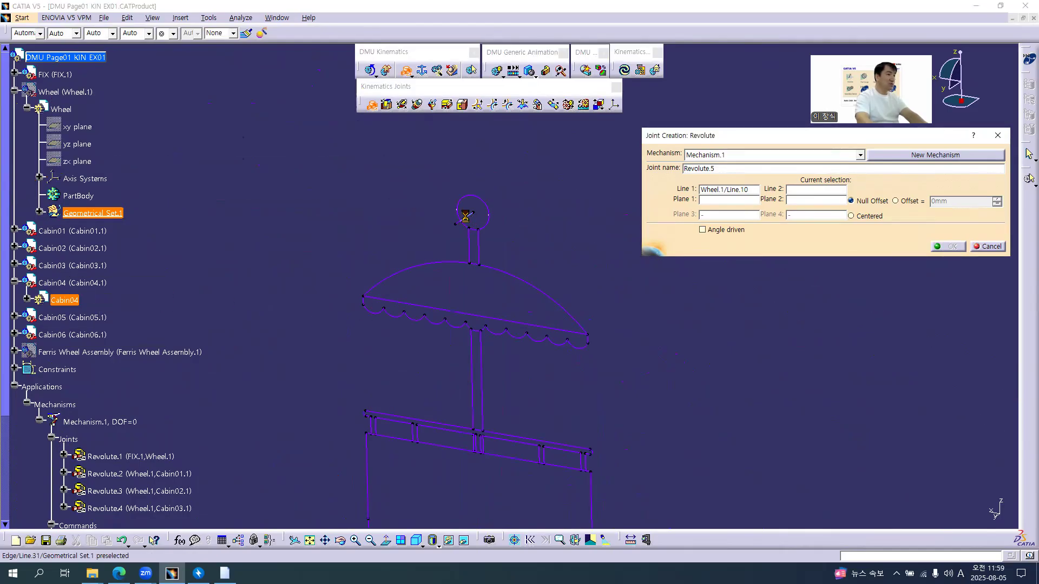
Set the Wheel's zx plane as Plane 1 and Cabin04's zx plane as Plane 2 of Revolute.5
click(77, 161)
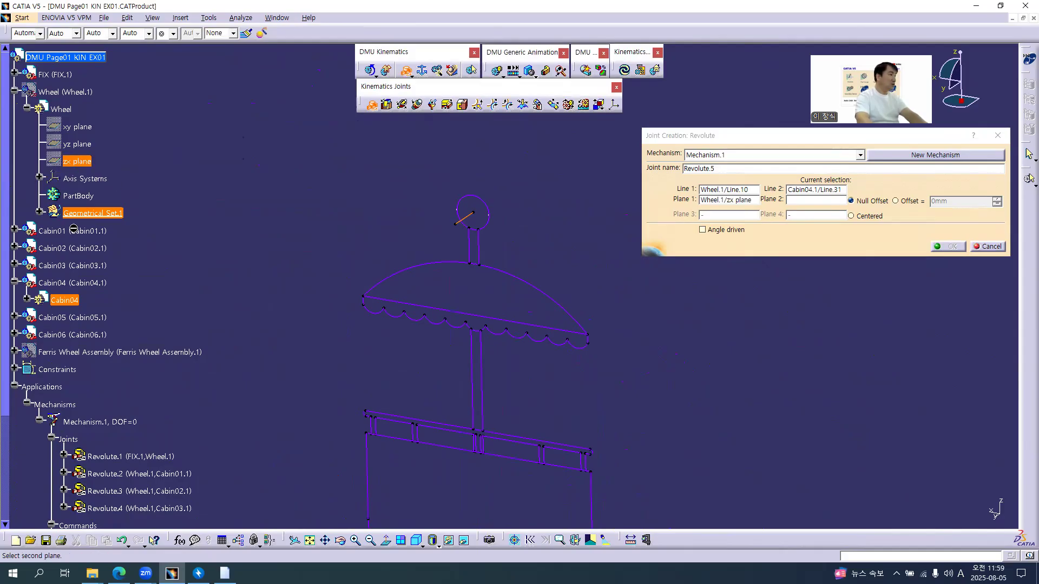
click(26, 300)
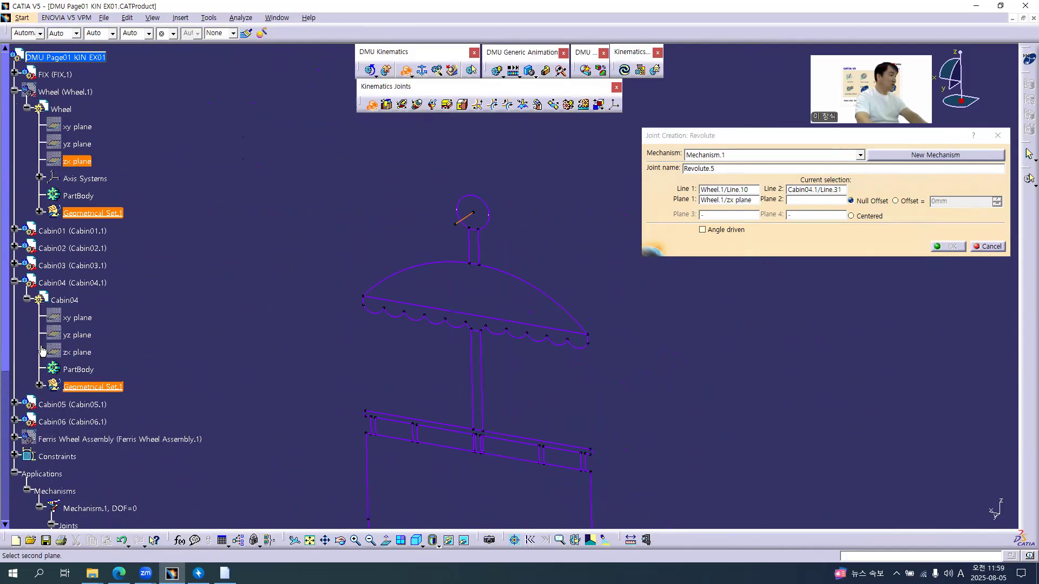
click(76, 352)
click(15, 281)
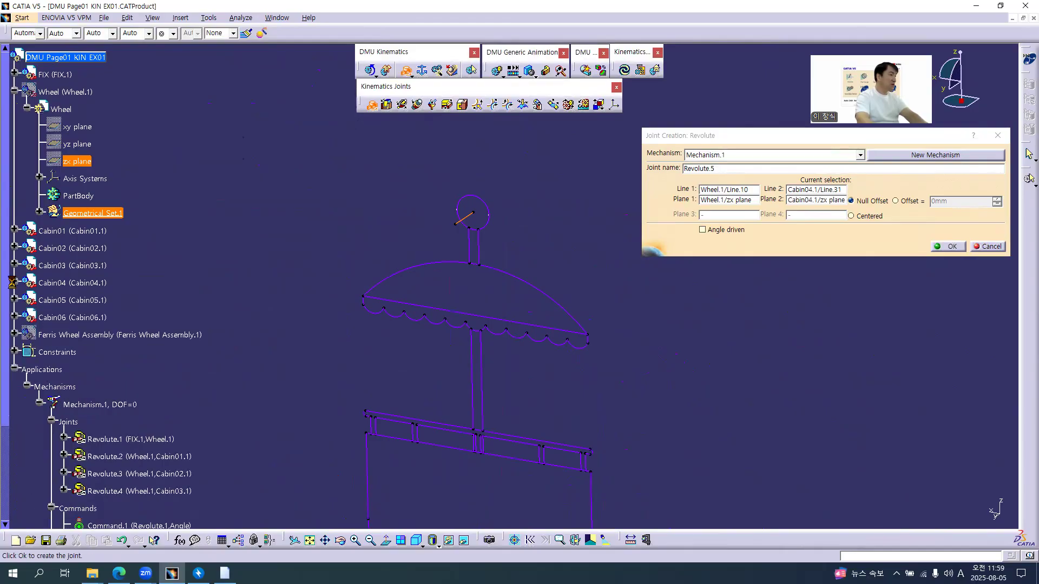
Create the Wheel–Cabin04 revolute joint as angle driven with the Offset option at 0 mm
click(903, 204)
click(703, 229)
click(951, 246)
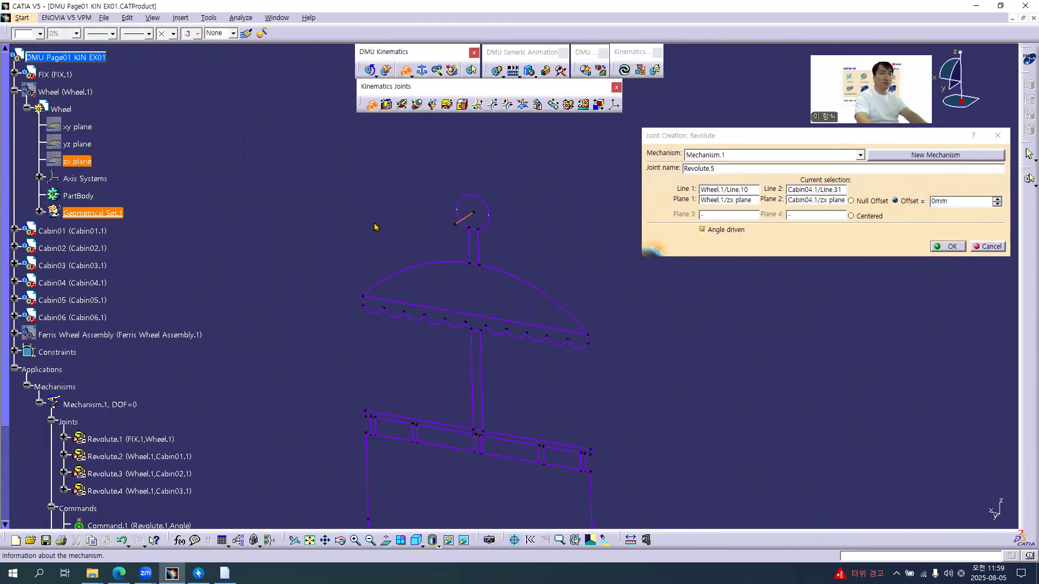
click(561, 309)
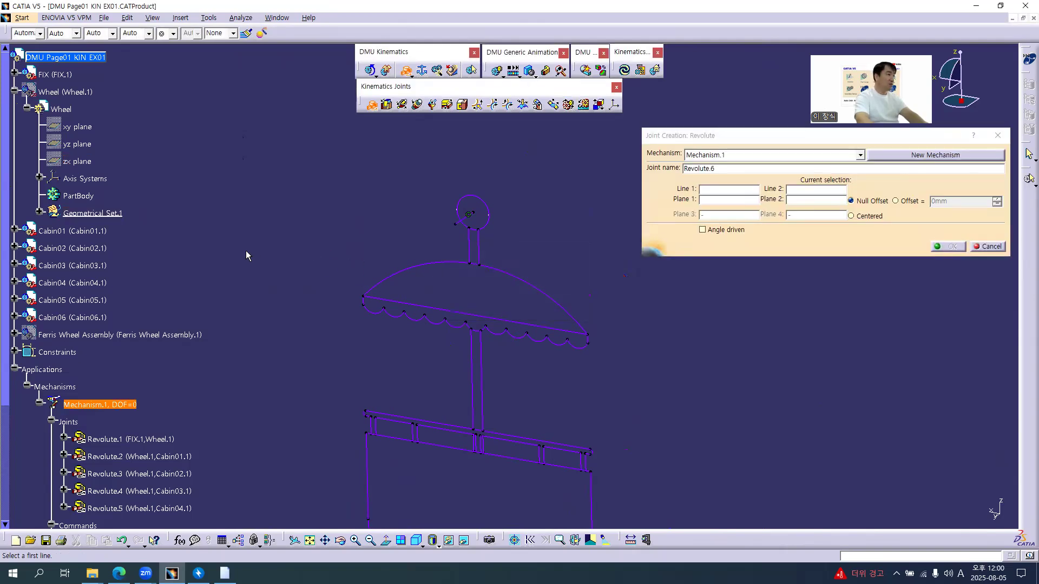
For joint Revolute.6, show the Wheel, hide Cabin05 and set the Wheel's short axis line at the white cabin's pivot as Line 1
right_click(68, 92)
click(92, 127)
middle_drag(349, 277, 579, 195)
middle_drag(354, 345, 377, 267)
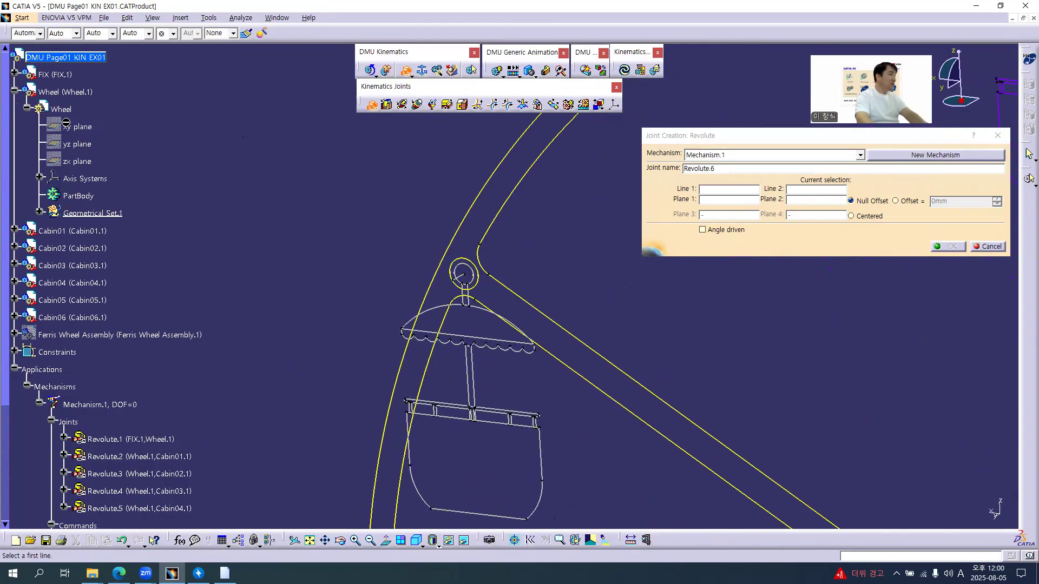
right_click(78, 300)
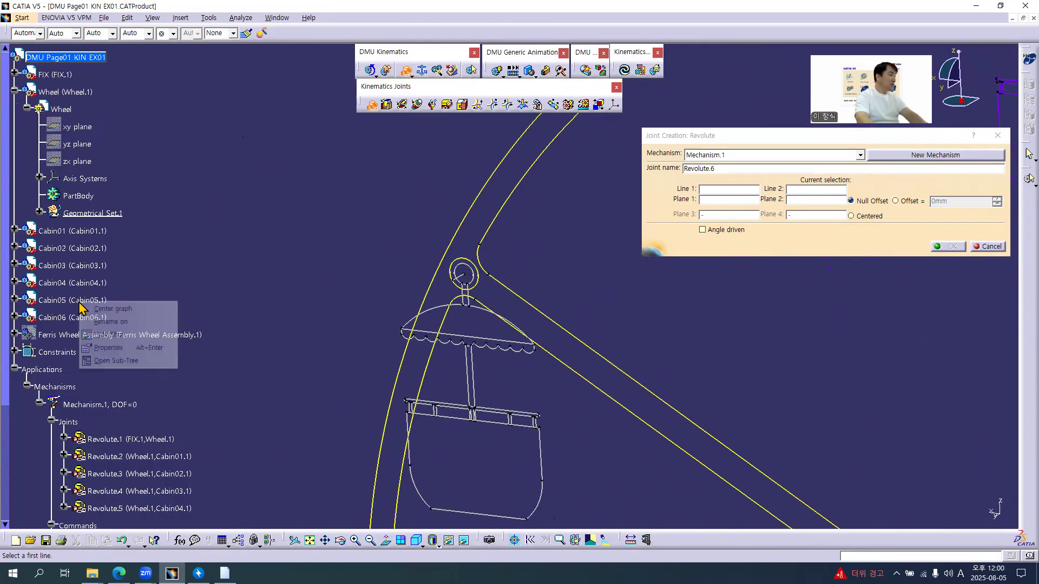
click(102, 335)
click(462, 279)
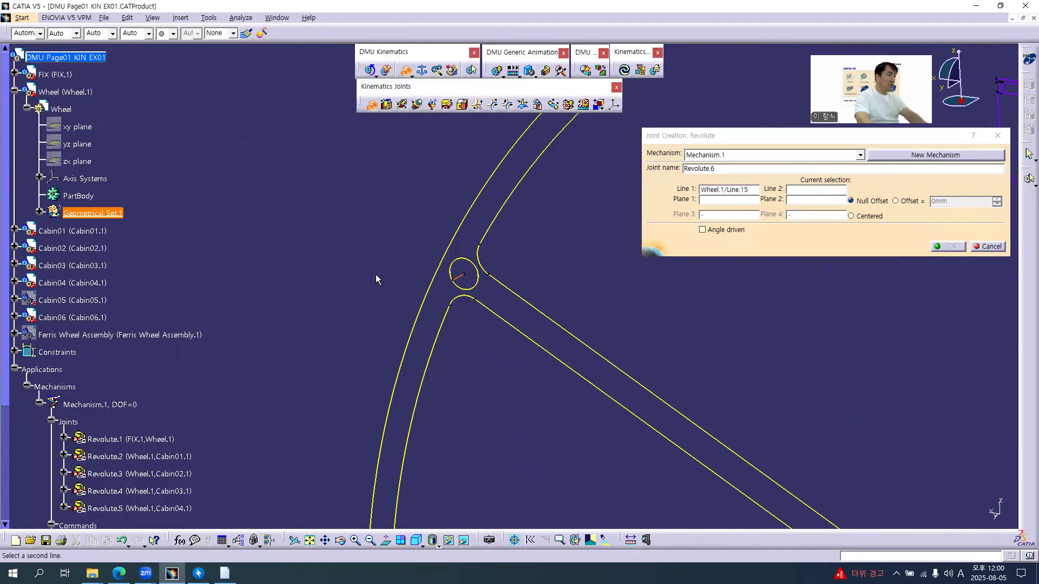
With Cabin05 shown and the Wheel hidden, set Cabin05's hanger axis as Line 2 and the Wheel and Cabin05 zx planes as Planes 1 and 2
click(120, 320)
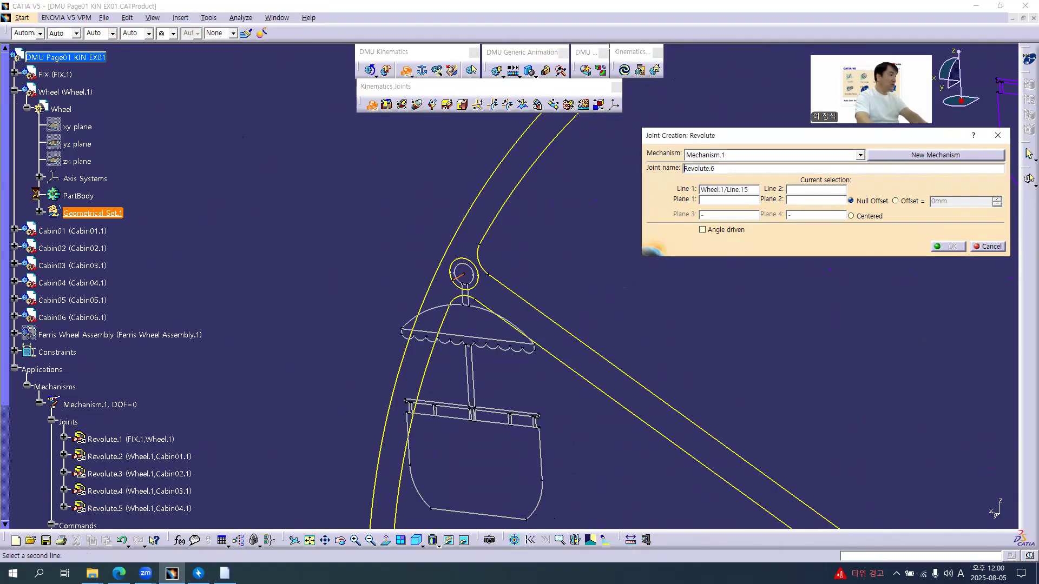
click(460, 276)
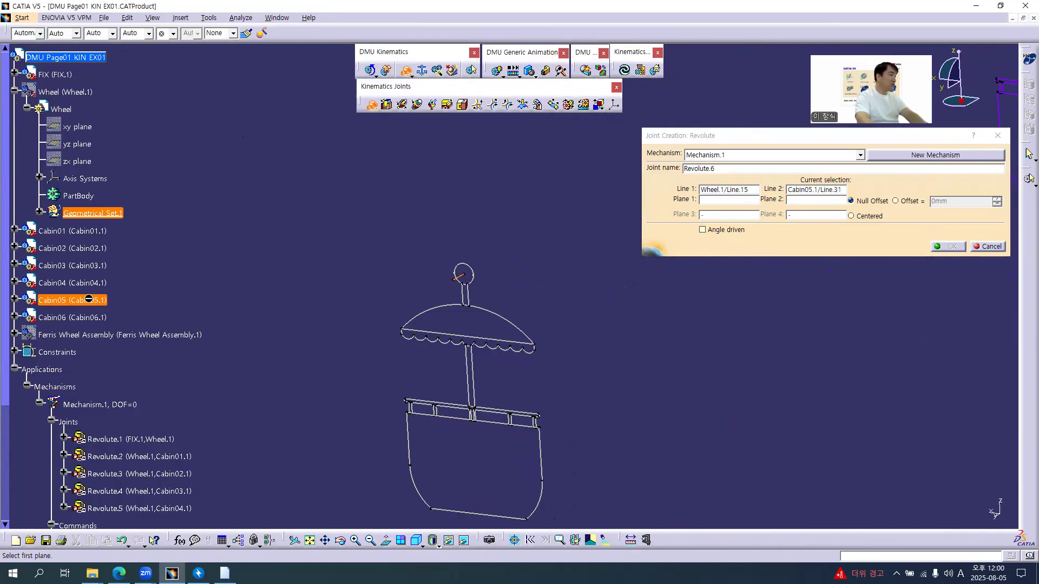
click(15, 299)
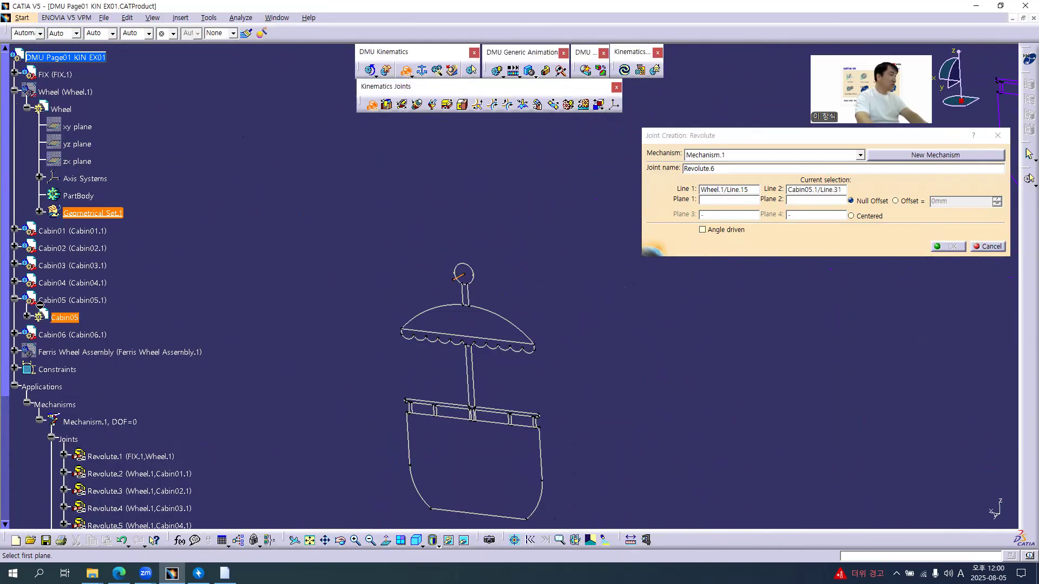
click(26, 316)
click(75, 162)
click(78, 370)
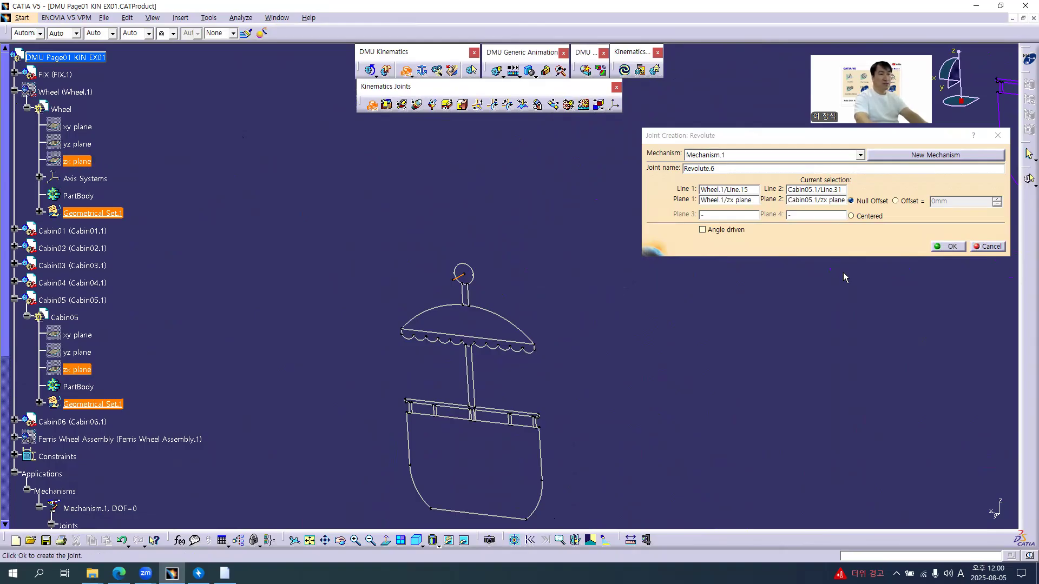
Create the Wheel–Cabin05 revolute joint as angle driven with the Offset option at 0 mm, and collapse Cabin05's tree branch for joint Revolute.7
click(895, 201)
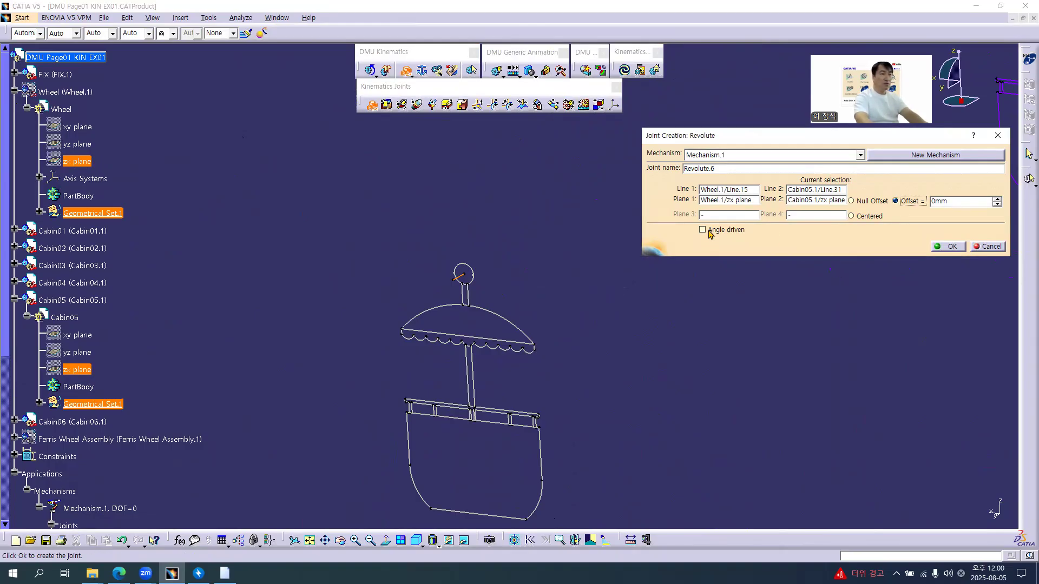
click(946, 246)
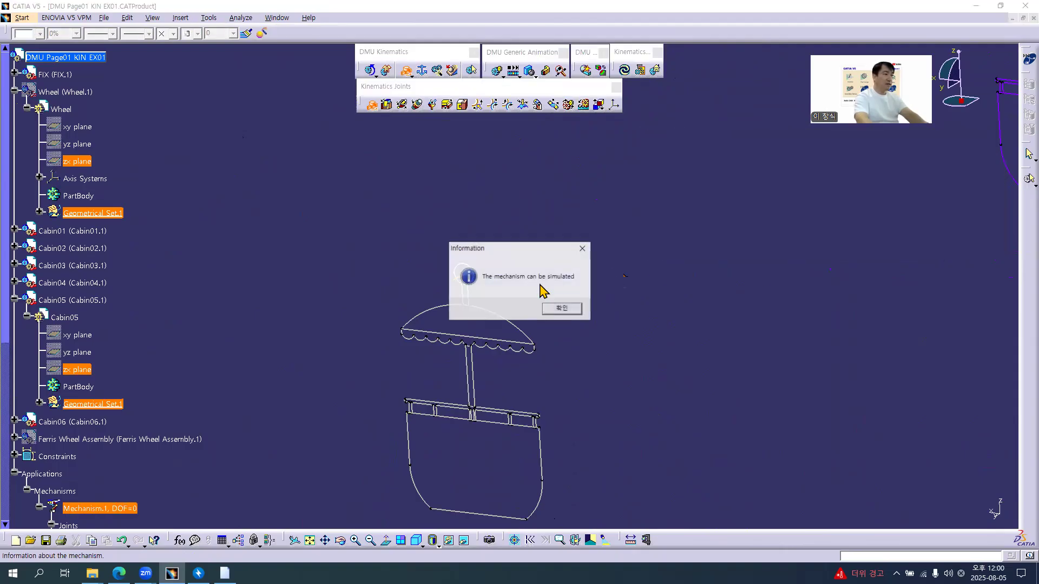
click(562, 308)
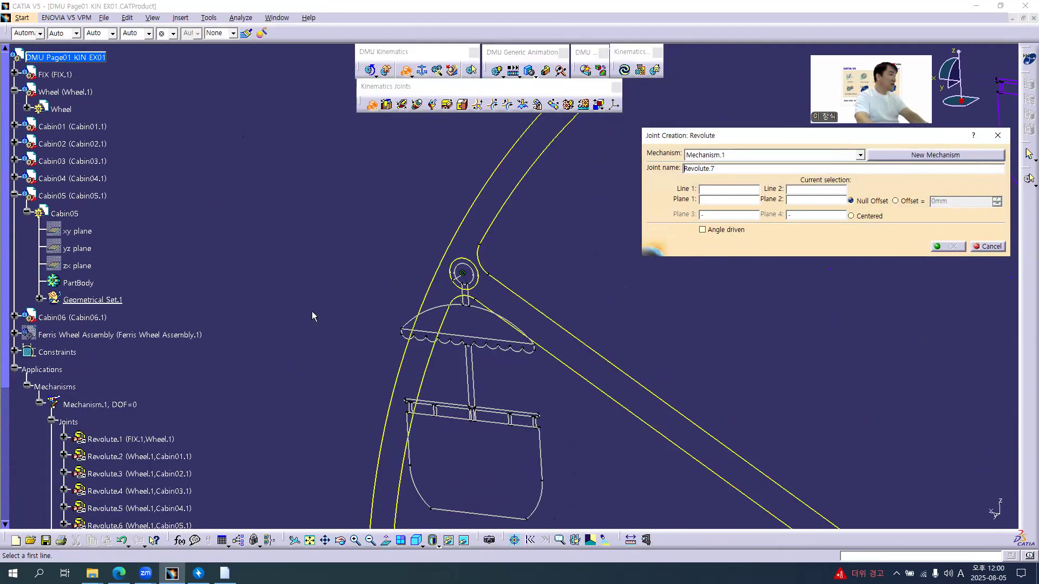
click(15, 196)
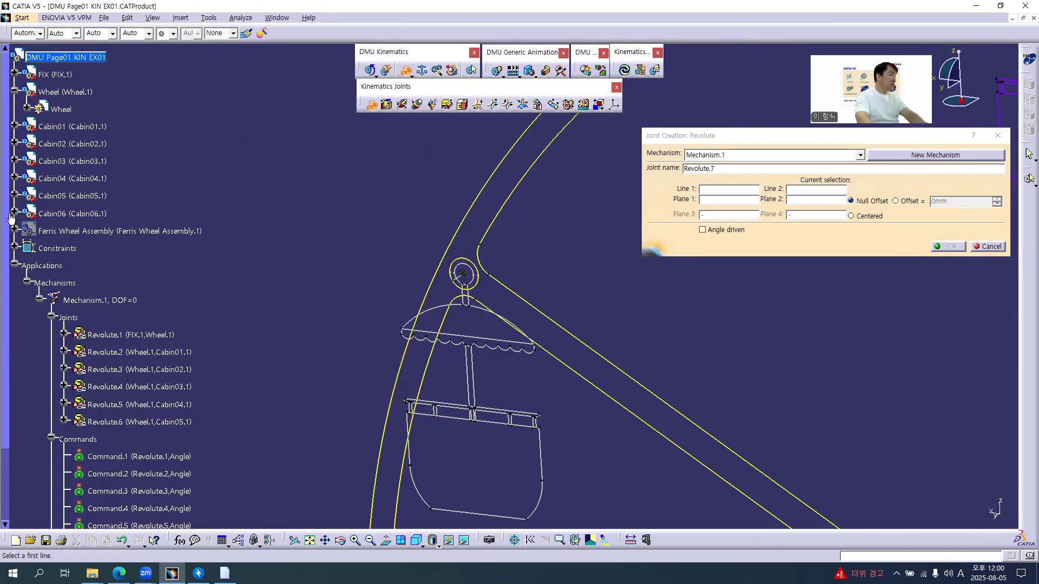
For joint Revolute.7, expand and hide Cabin06, and set the Wheel's short axis line at that cabin's pivot as Line 1
click(15, 213)
right_click(70, 214)
click(103, 247)
middle_drag(301, 303, 323, 234)
middle_drag(400, 375, 528, 290)
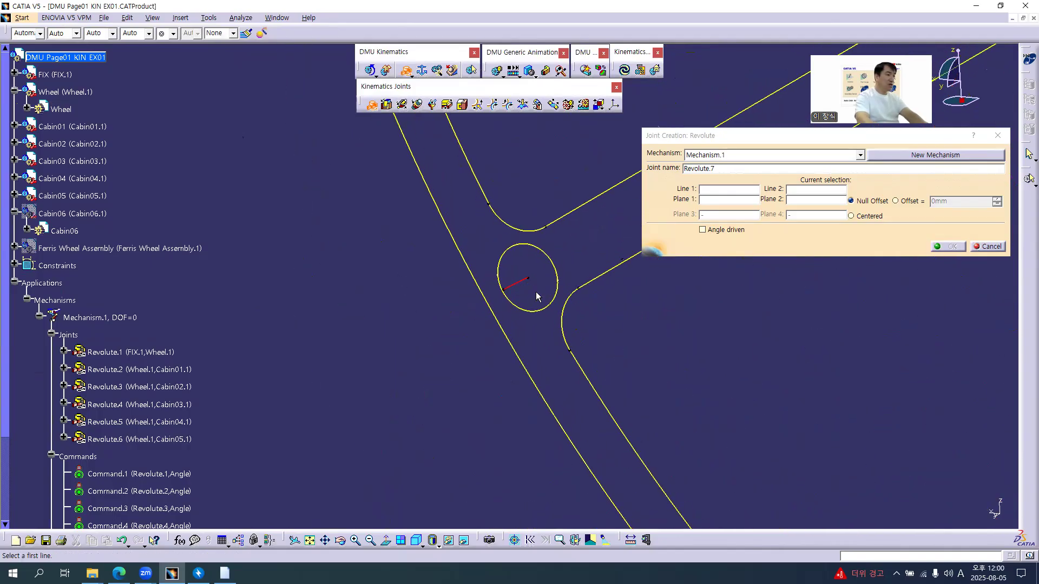
click(523, 287)
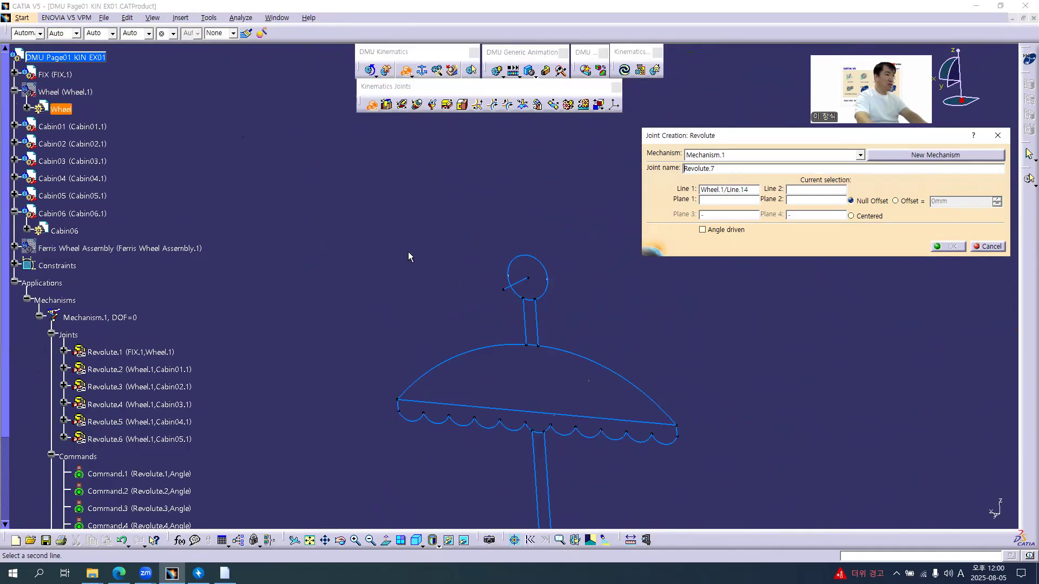
With Cabin06 shown and the Wheel hidden, set Cabin06's hanger axis as Line 2 and the Wheel and Cabin06 zx planes as Planes 1 and 2
click(508, 284)
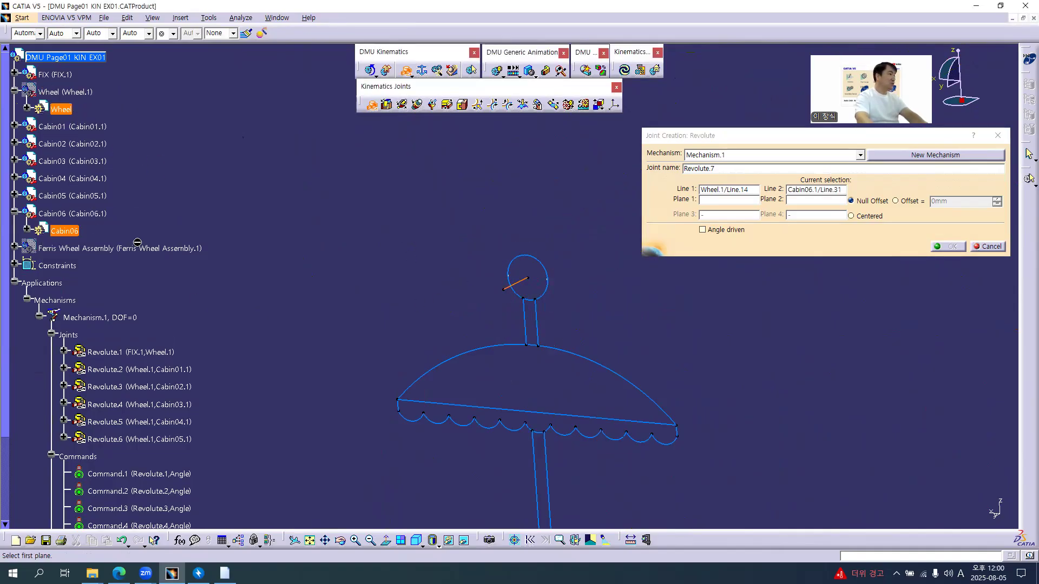
click(27, 228)
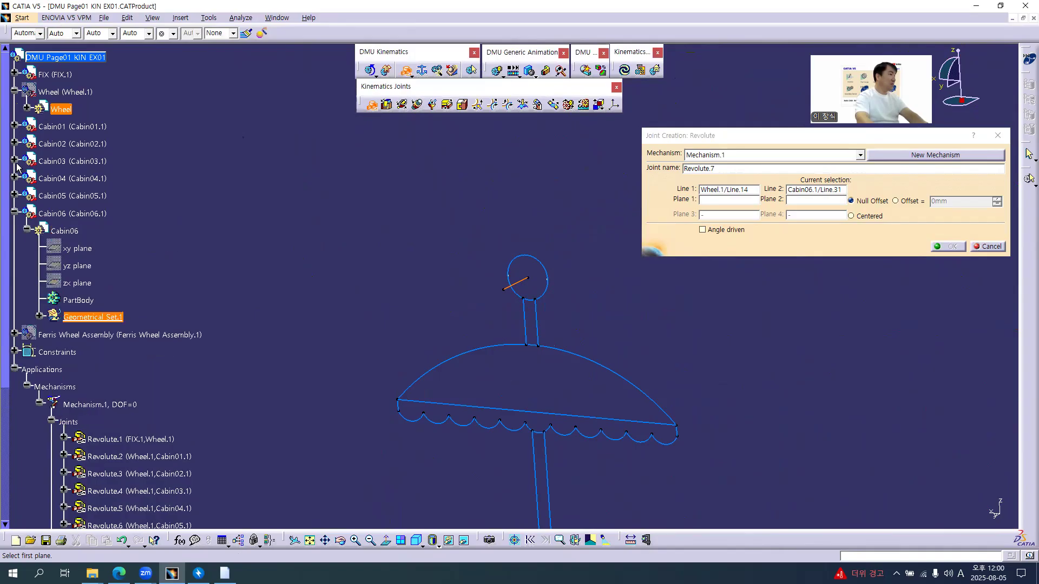
click(26, 108)
click(82, 161)
click(81, 387)
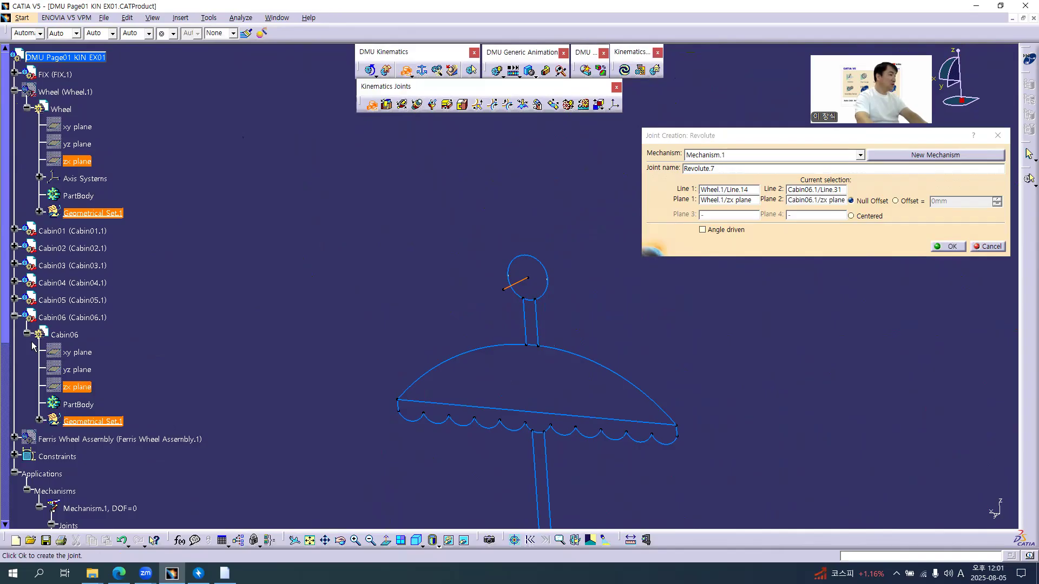
Collapse the part branches, show the Wheel, create the Wheel–Cabin06 joint as angle driven with Offset at 0 mm, and end joint creation
click(14, 317)
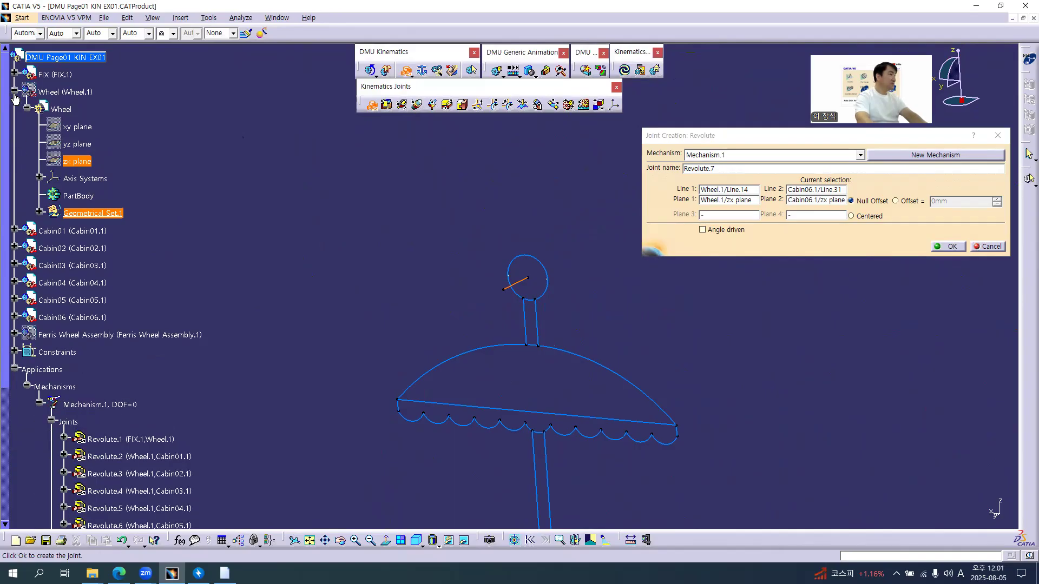
click(14, 92)
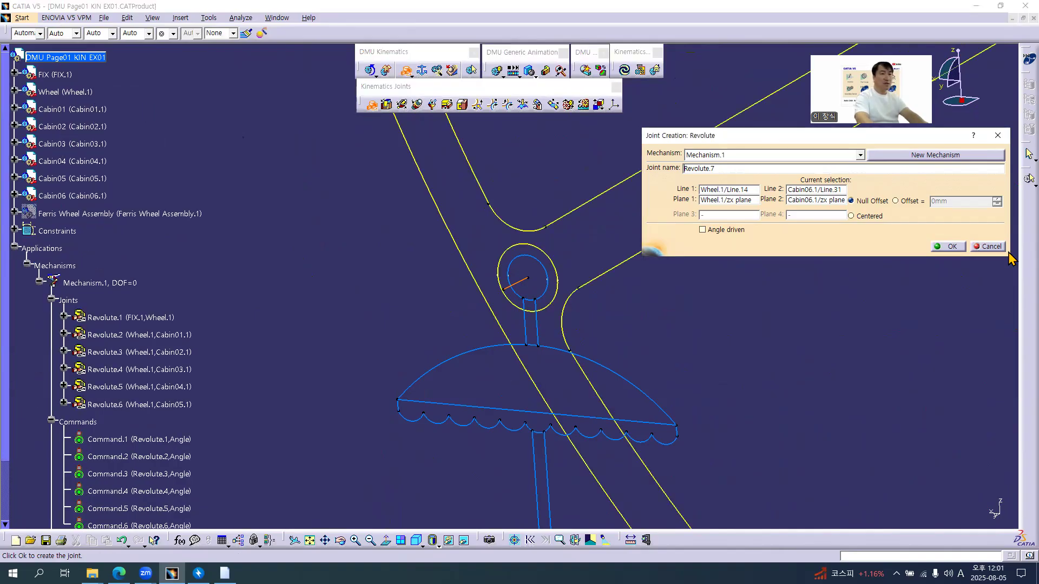
click(902, 201)
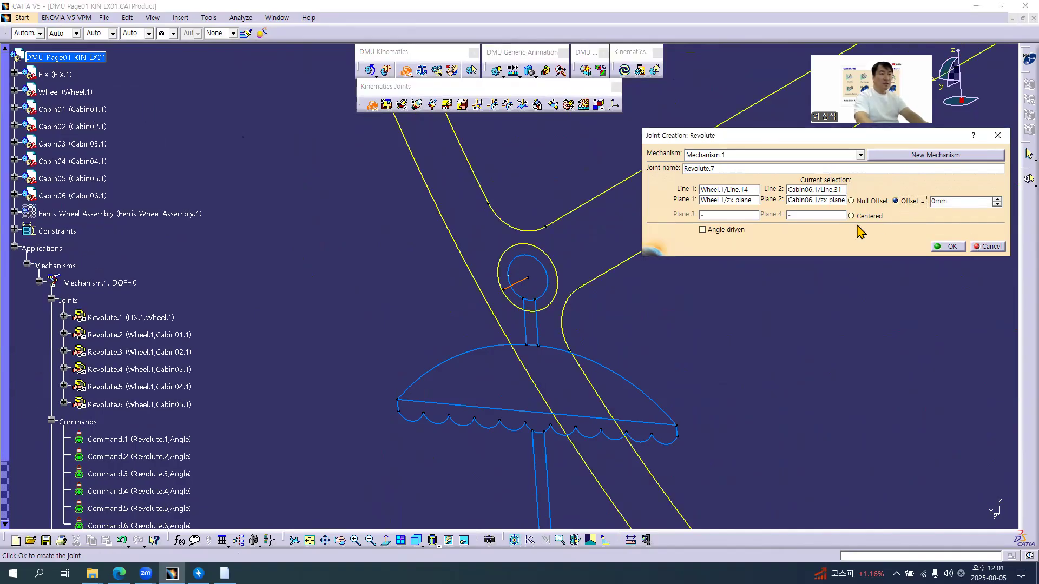
click(702, 230)
click(947, 246)
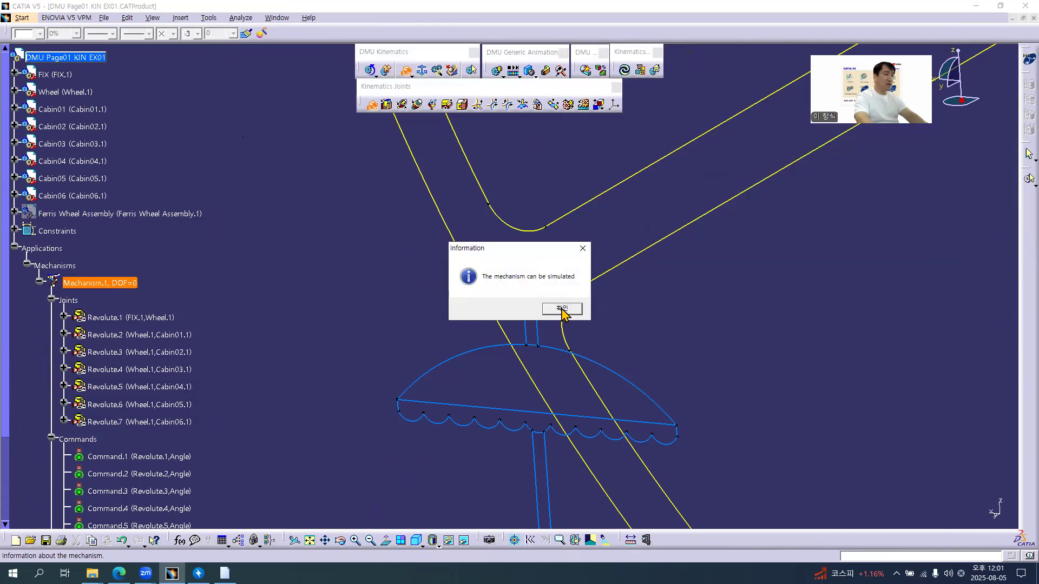
click(561, 309)
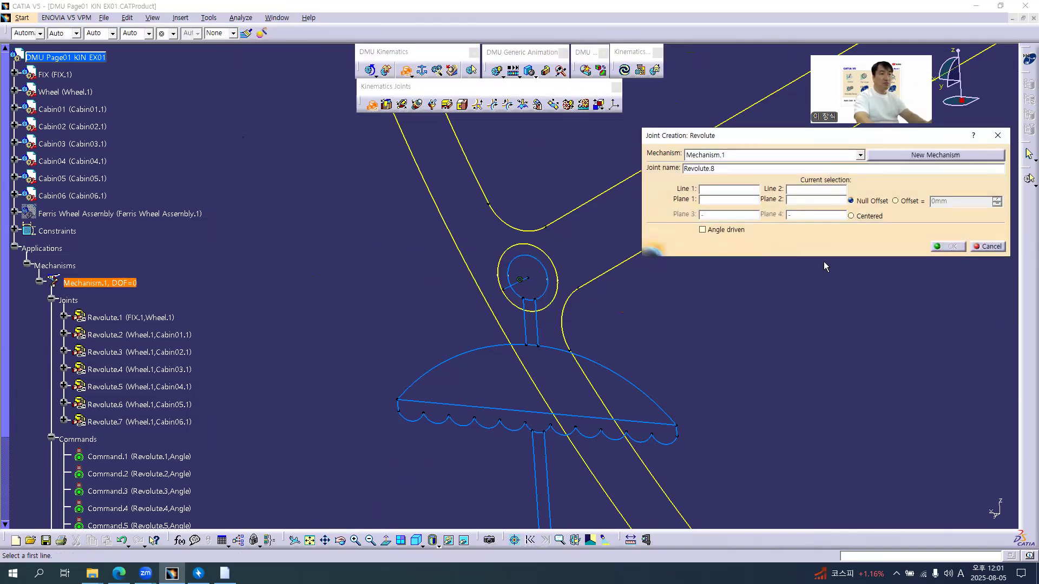
click(983, 248)
middle_drag(554, 262, 633, 287)
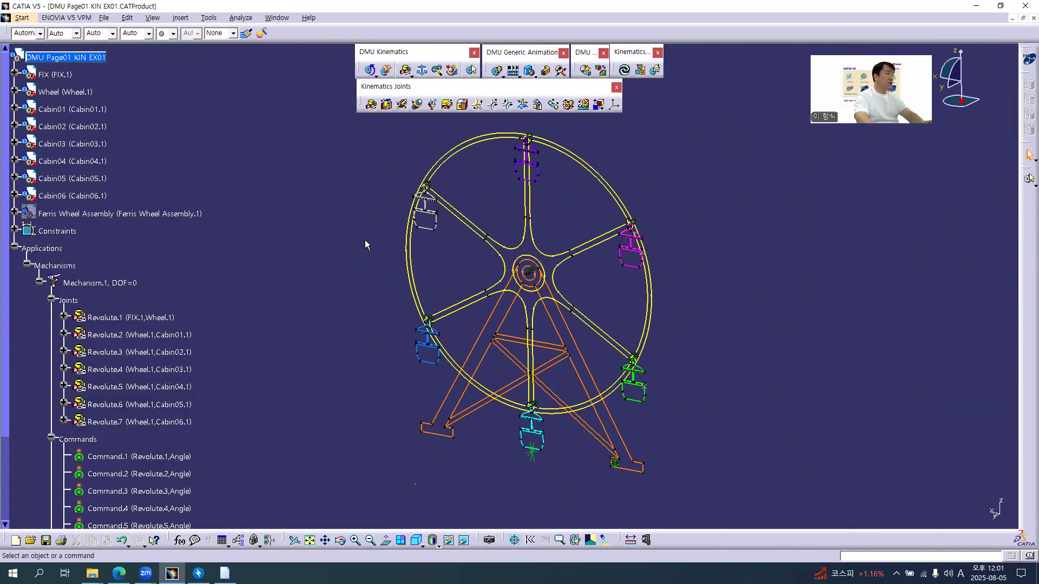
Show the Ferris Wheel Assembly component and hide it again
right_click(103, 216)
click(124, 249)
right_click(125, 215)
click(146, 247)
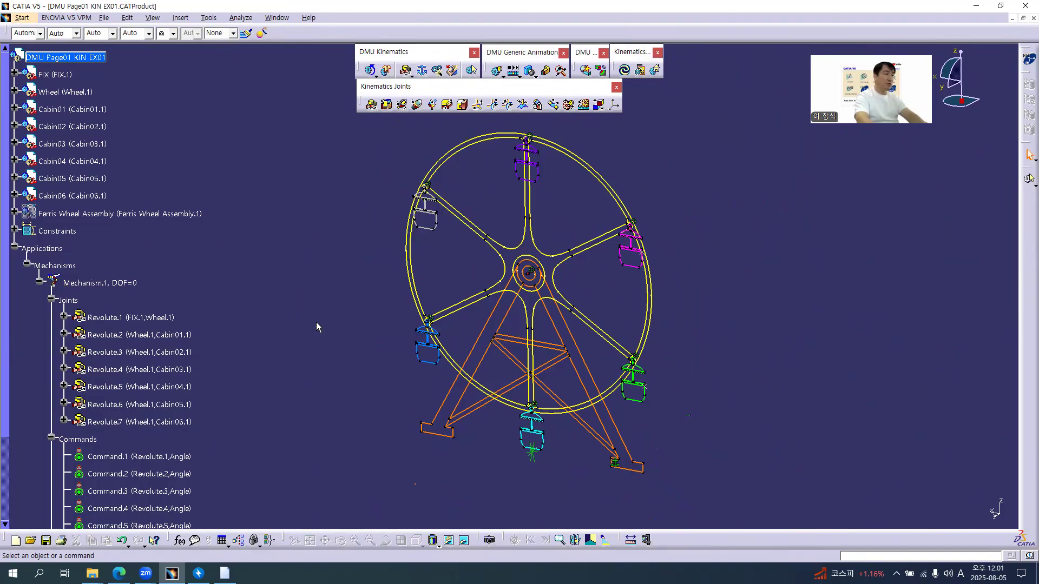
Hide the product's Constraints and collapse the Joints and Commands branches of Mechanism.1
scroll(120, 304, down, 3)
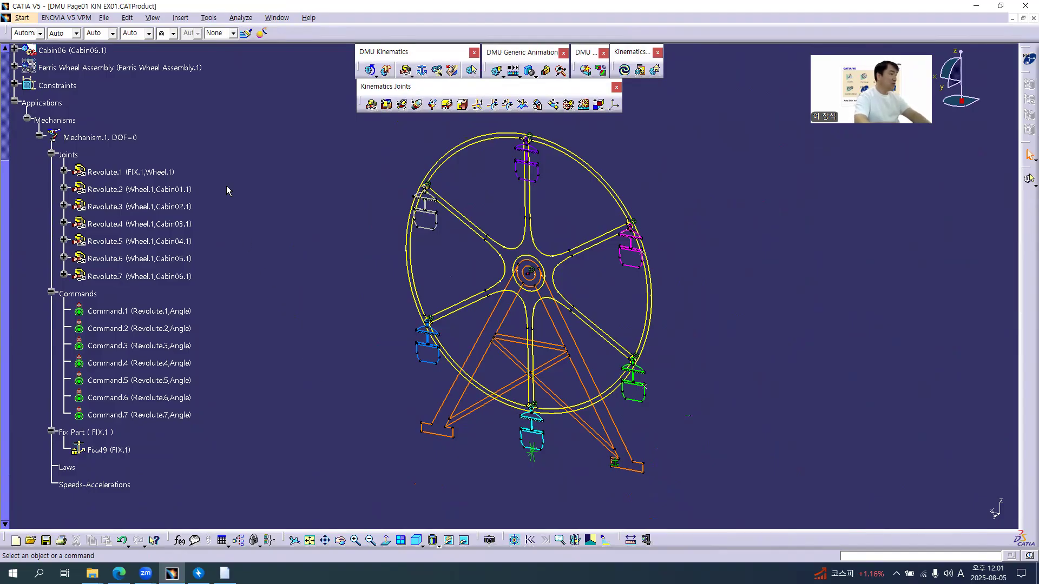
scroll(75, 109, up, 3)
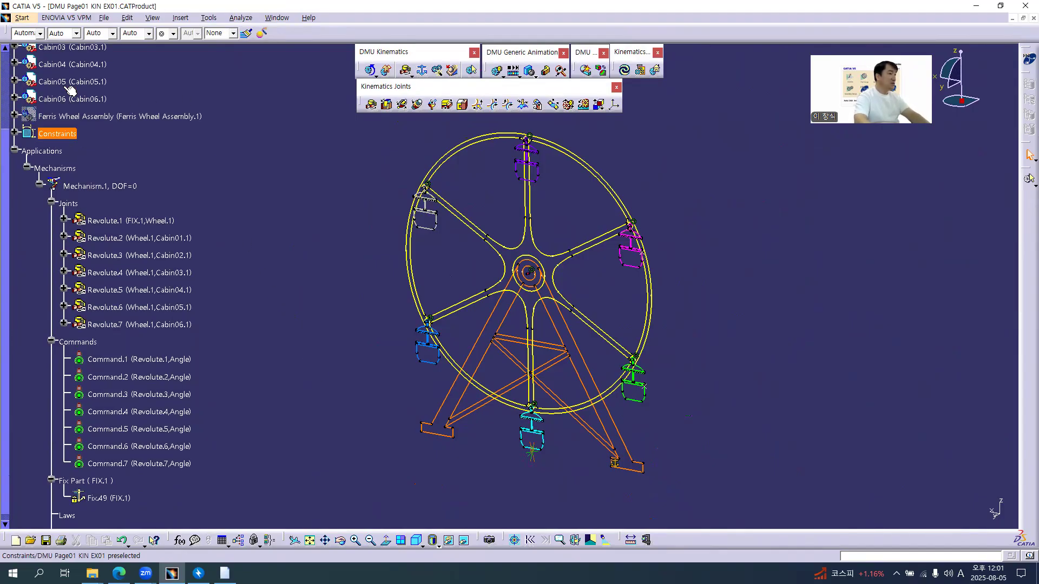
right_click(68, 188)
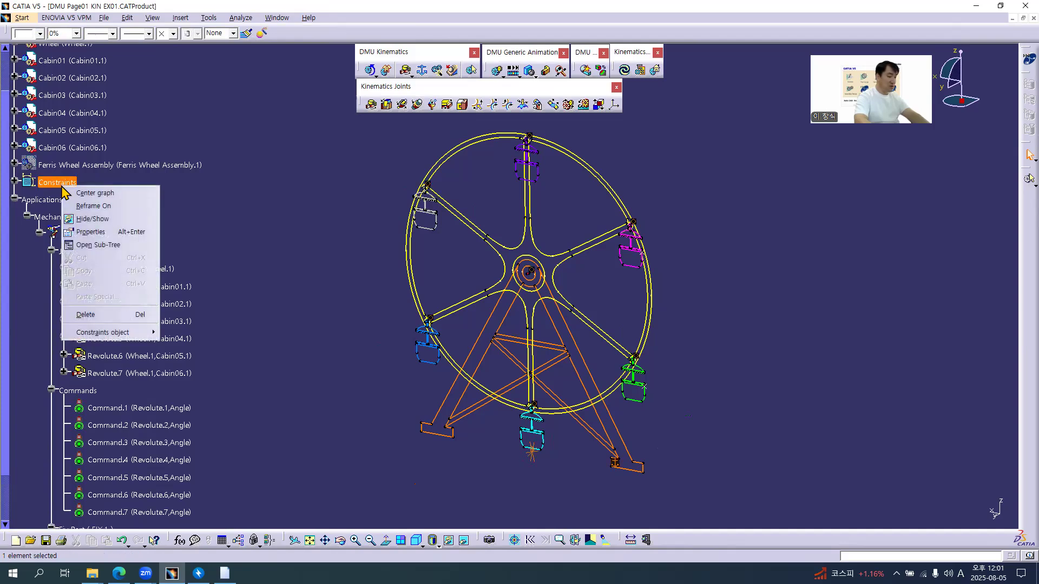
click(64, 186)
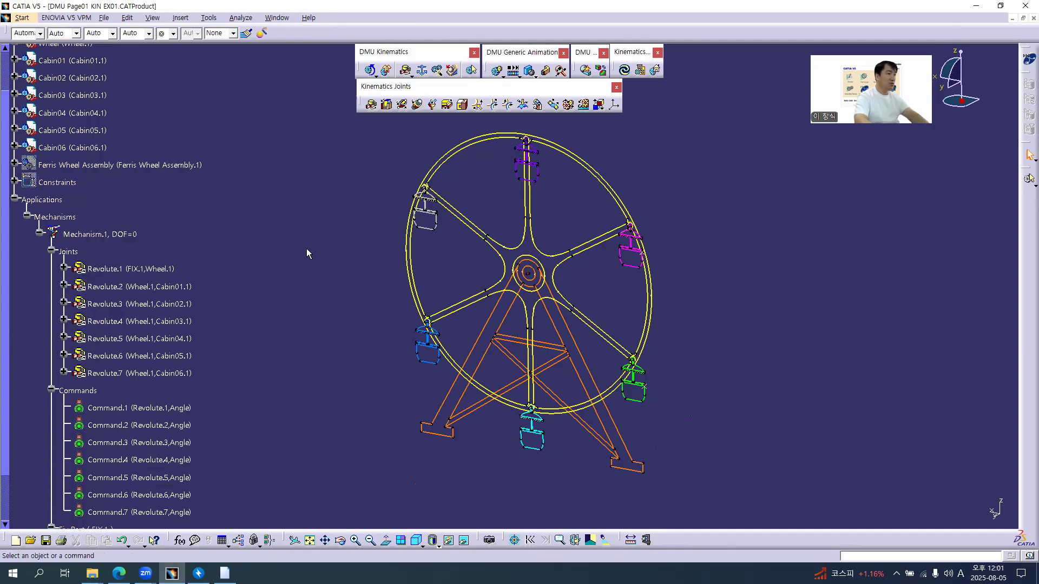
click(51, 251)
click(51, 269)
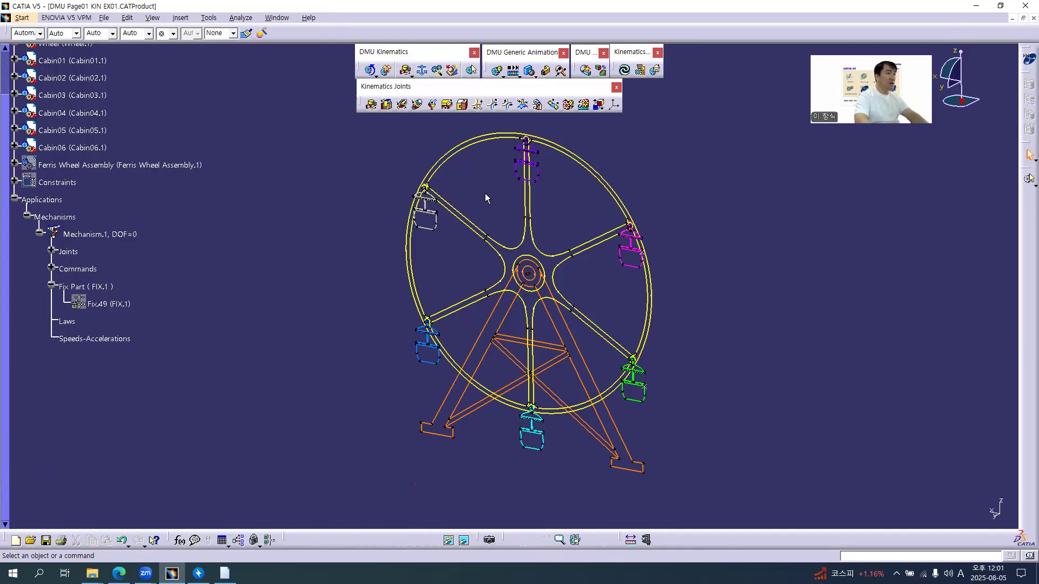
Start a new simulation for Mechanism.1 and move the Kinematics Simulation dialog clear of the webcam overlay
mouse_move(489, 193)
middle_down()
mouse_move(498, 215)
mouse_move(502, 203)
middle_up()
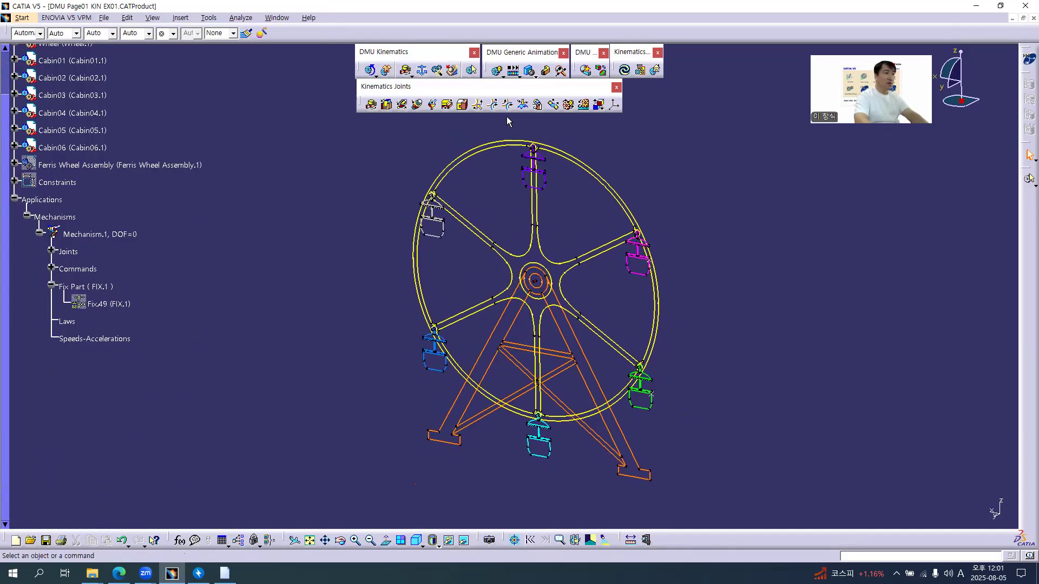
click(493, 71)
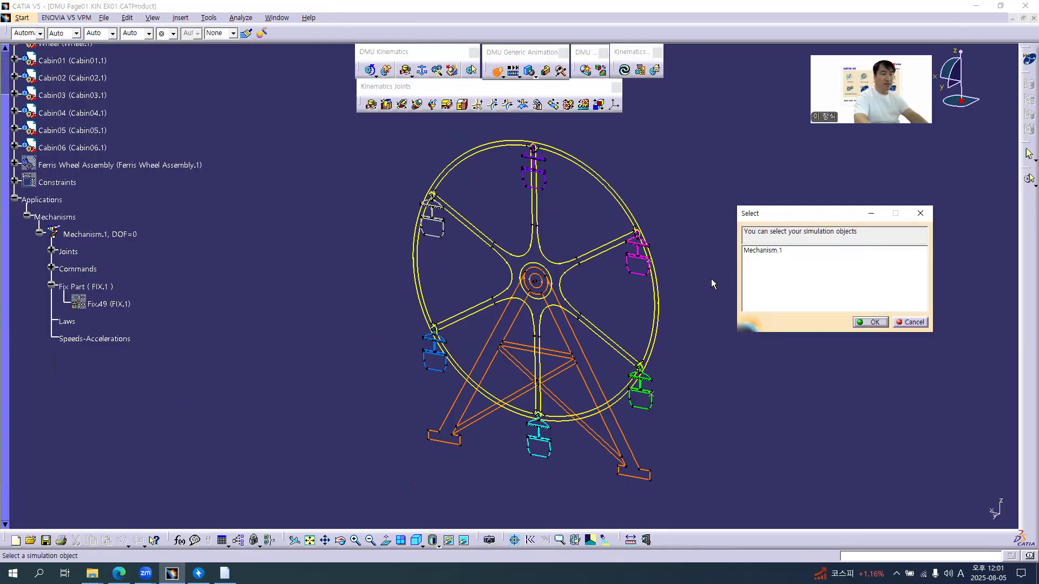
double_click(765, 250)
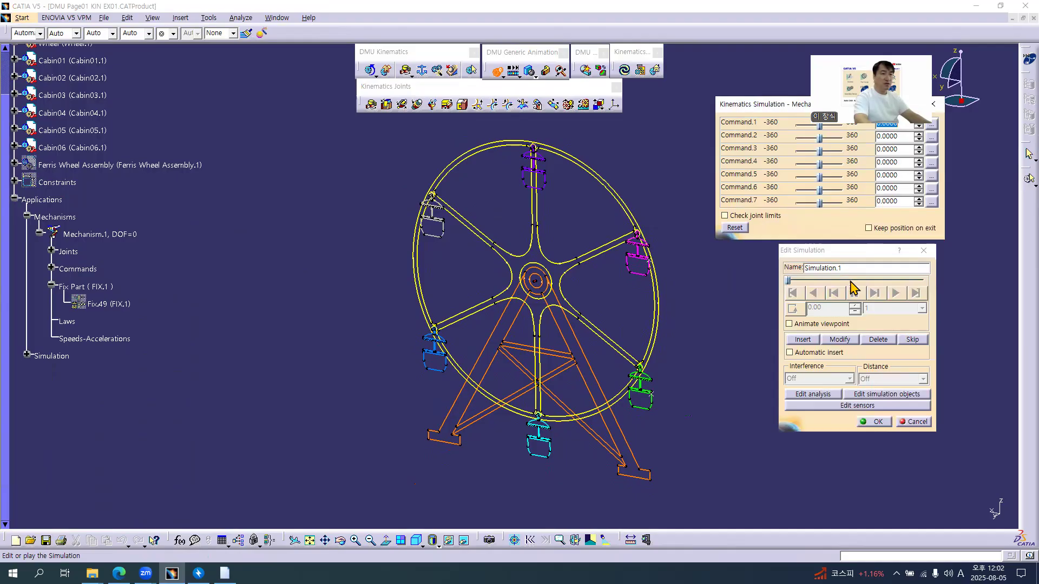
click(854, 253)
drag(793, 104, 793, 150)
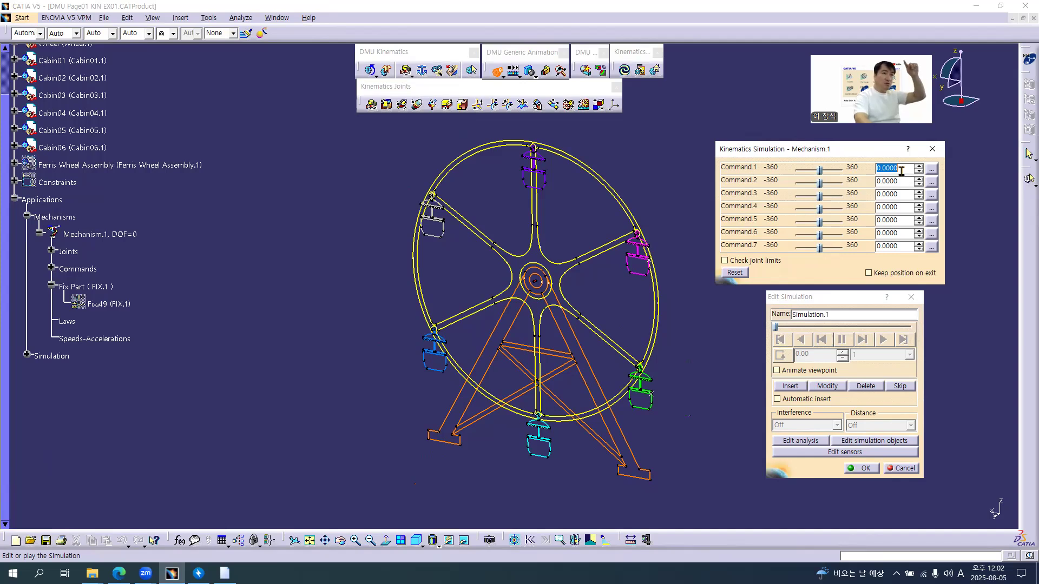
Set Command.1 to 90 to rotate the wheel a quarter turn
text(9)
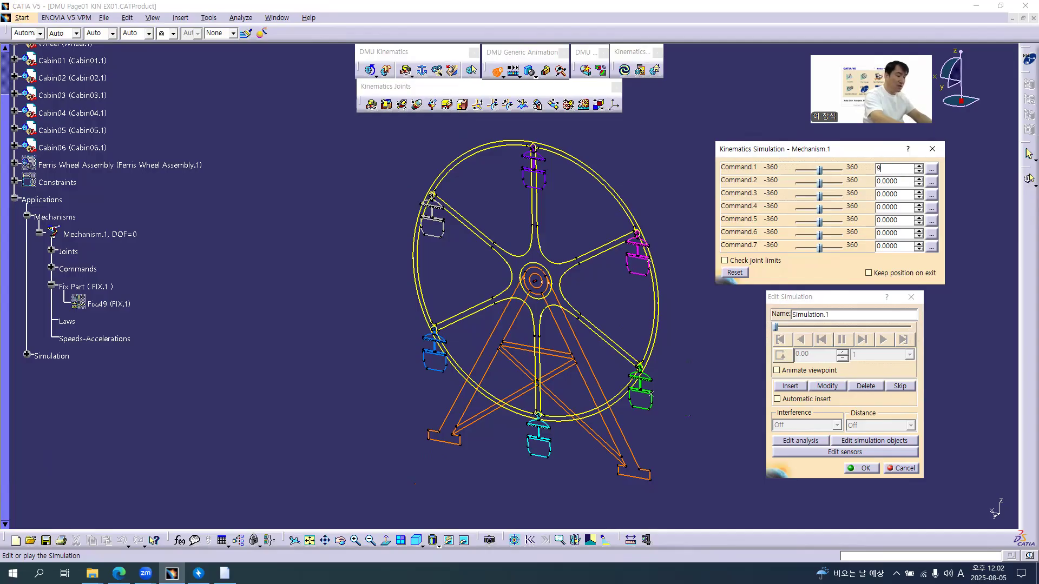
text(0)
key(Return)
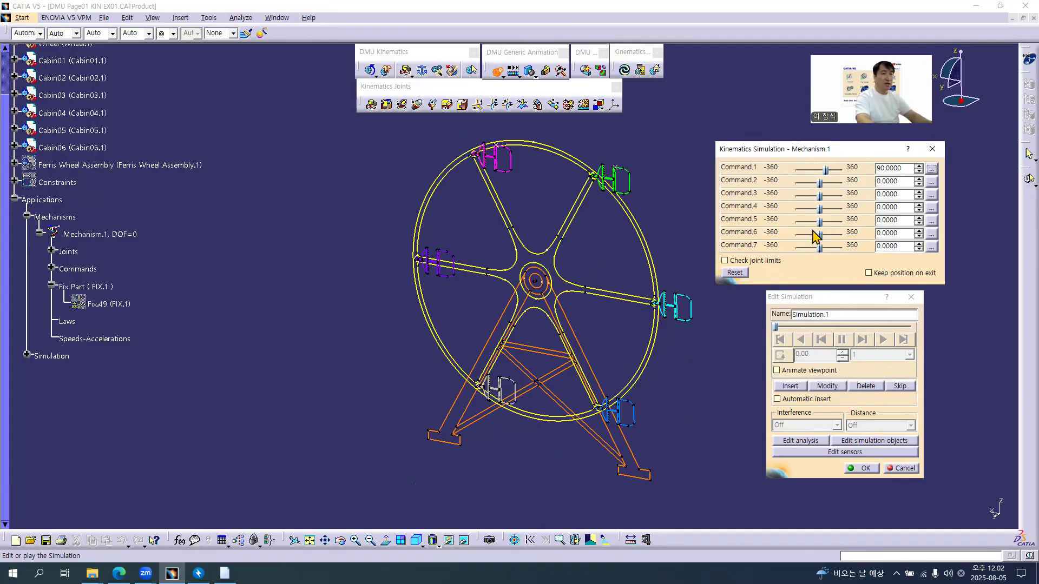
Try a value of 90 for Command.2 to turn the cyan cabin
double_click(898, 182)
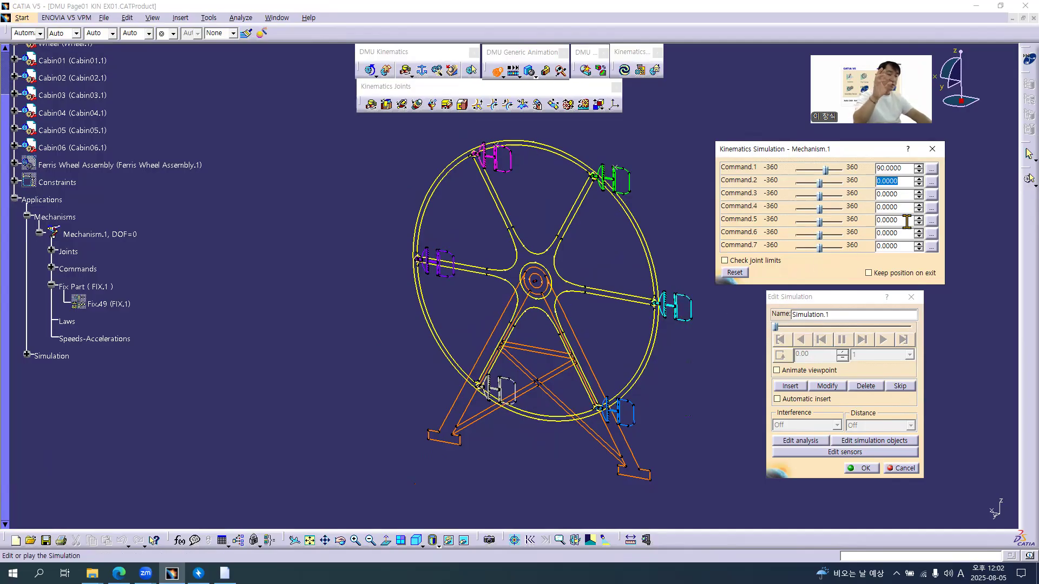
text(90)
key(Tab)
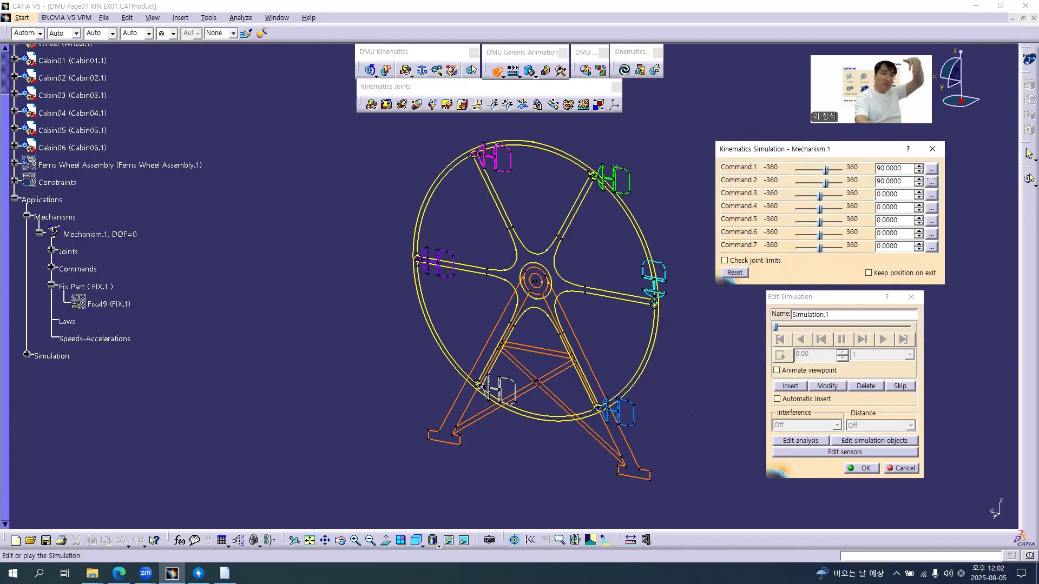
Set Command.2 to -90 so the cyan cabin hangs upright
double_click(904, 181)
text(-)
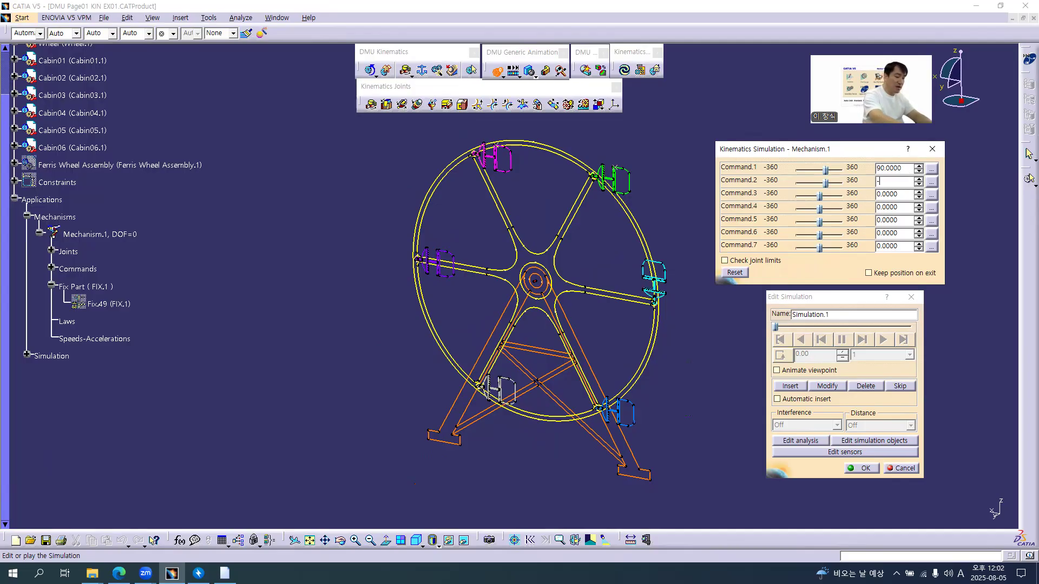
text(90)
key(Tab)
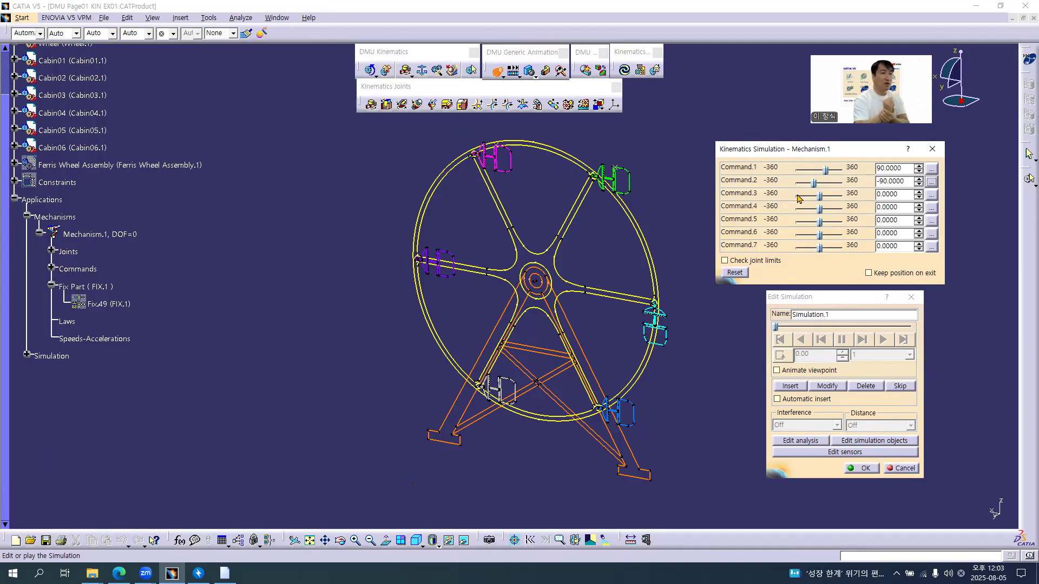
Bring the whole specification tree into view and set Command.3 and Command.4 to -90
click(305, 235)
key(Home)
scroll(110, 130, up, 1)
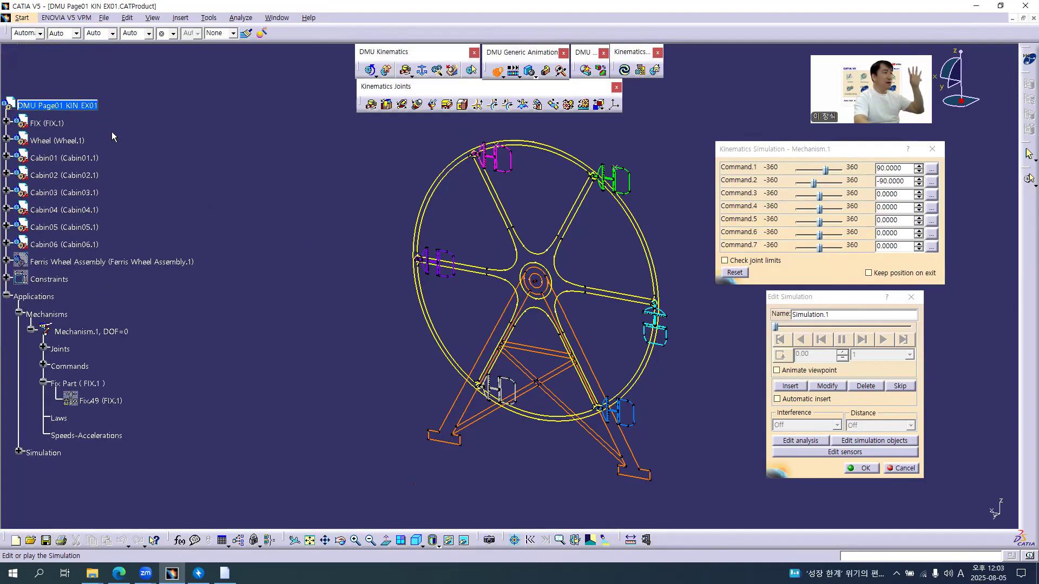
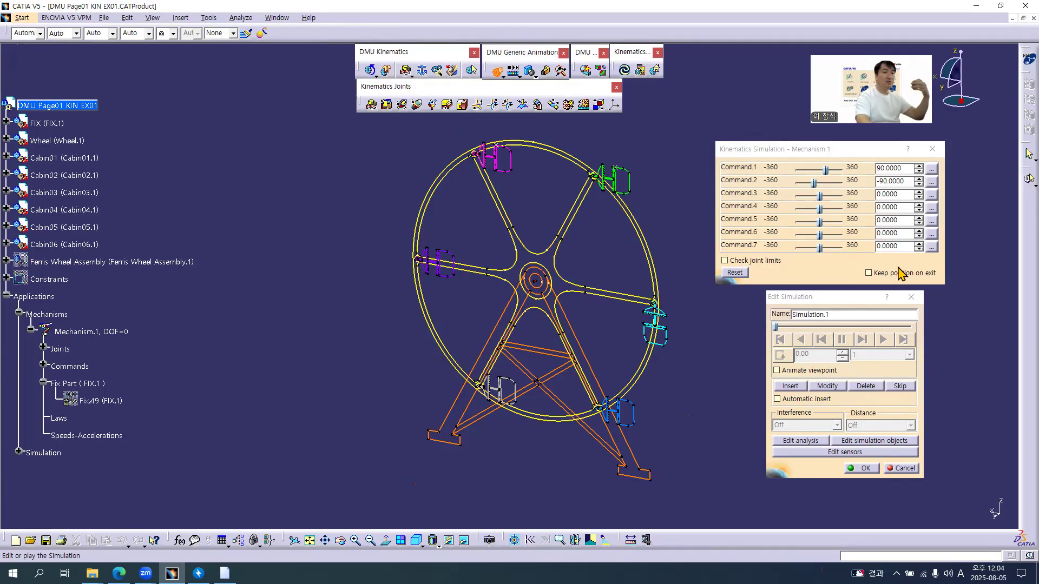
click(893, 194)
text(-90)
key(Return)
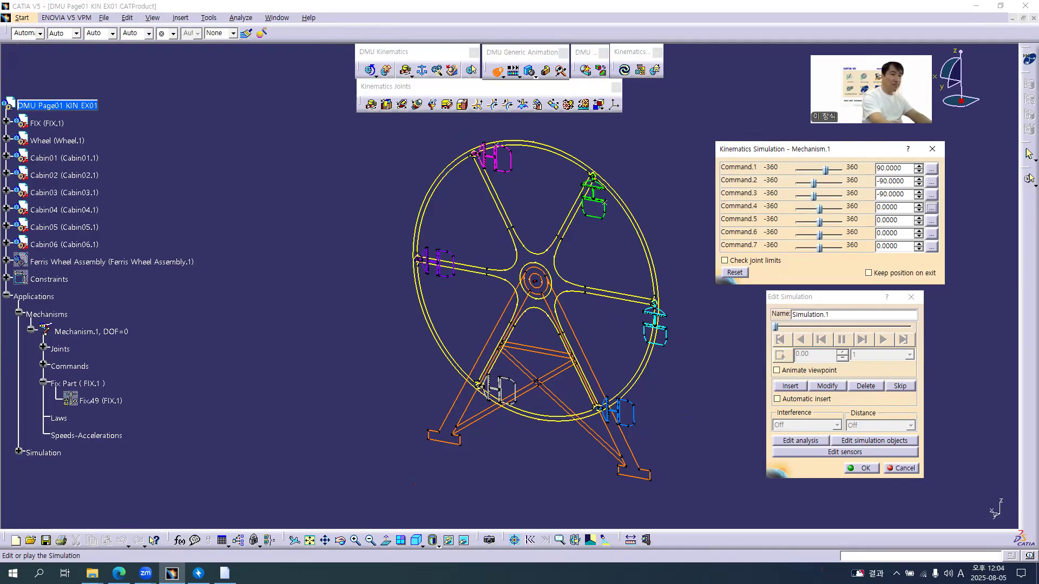
click(890, 207)
text(-90)
key(Return)
Set Command.5, Command.6 and Command.7 to -90 to level the remaining cabins
click(890, 221)
text(-90)
key(Tab)
key(Tab)
key(Tab)
text(-90)
key(Tab)
key(Tab)
key(Tab)
text(-90)
key(Tab)
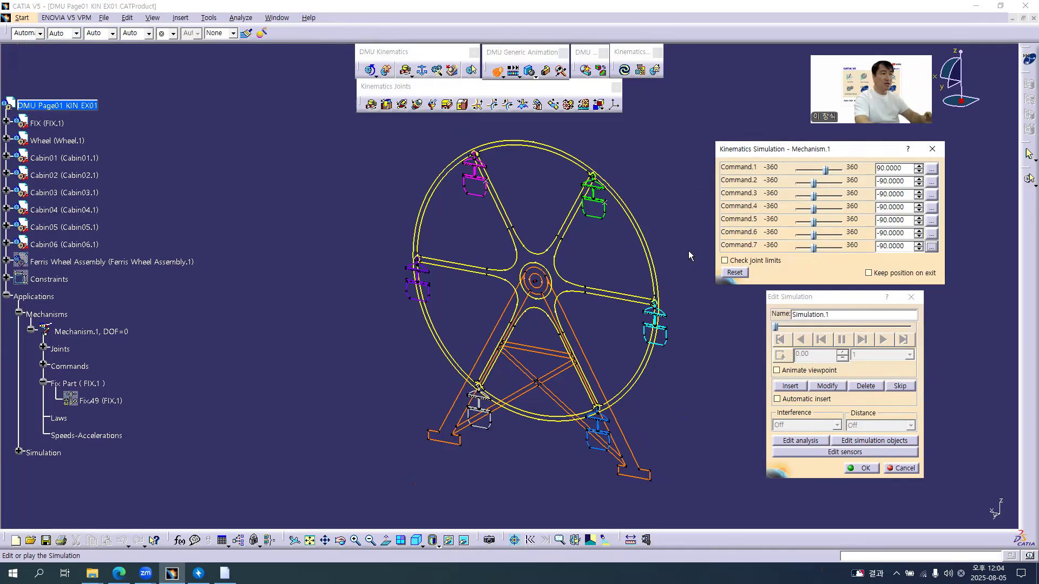
Insert the quarter-turn position with all cabins upright as a shot in Simulation.1
middle_drag(623, 242, 607, 259)
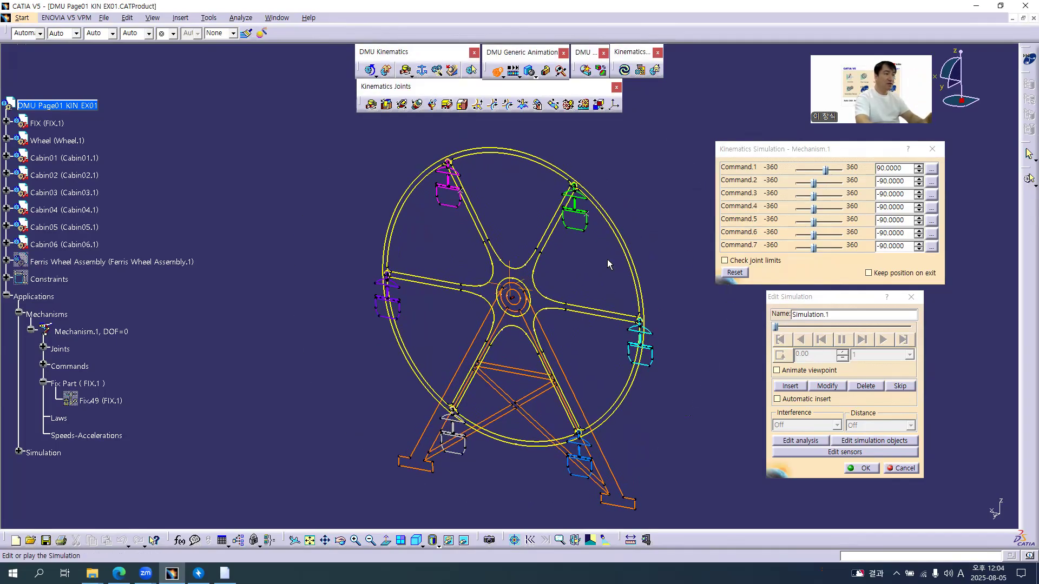
middle_drag(690, 297, 678, 280)
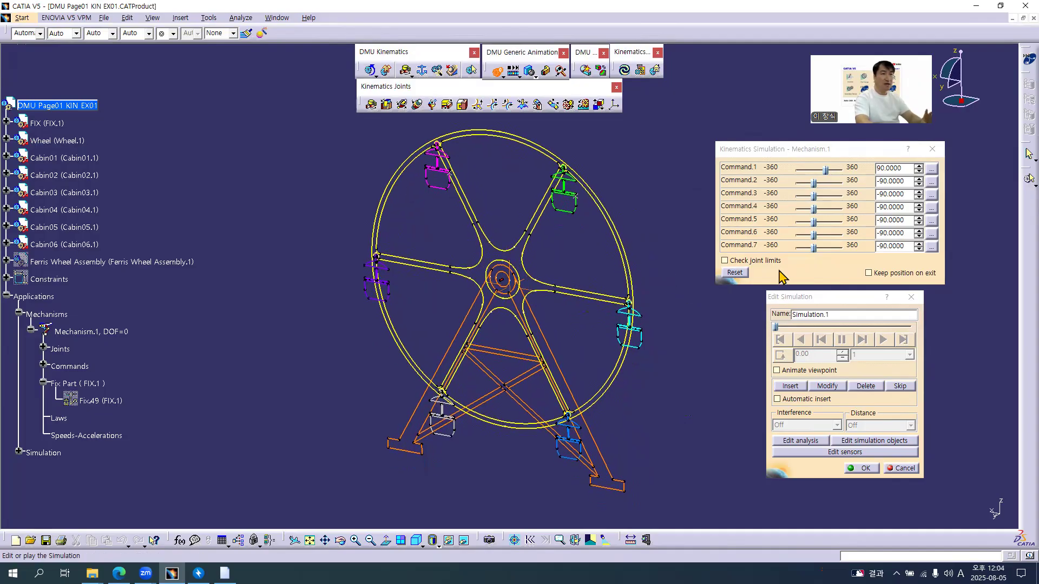
click(790, 386)
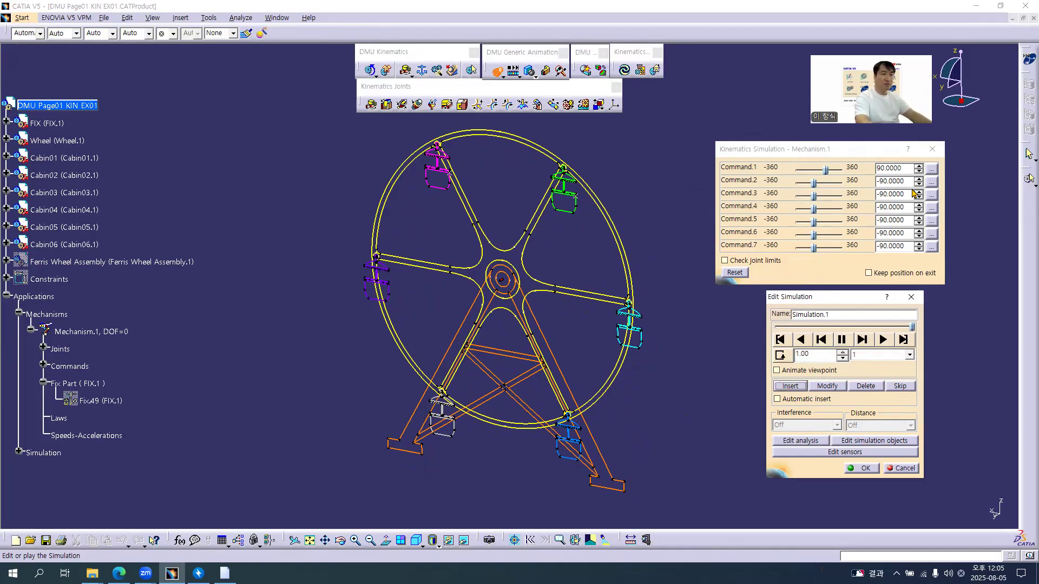
Turn the wheel to 180 with Command.1 and set Command.2 to -180 to level the cyan cabin
click(912, 168)
text(180)
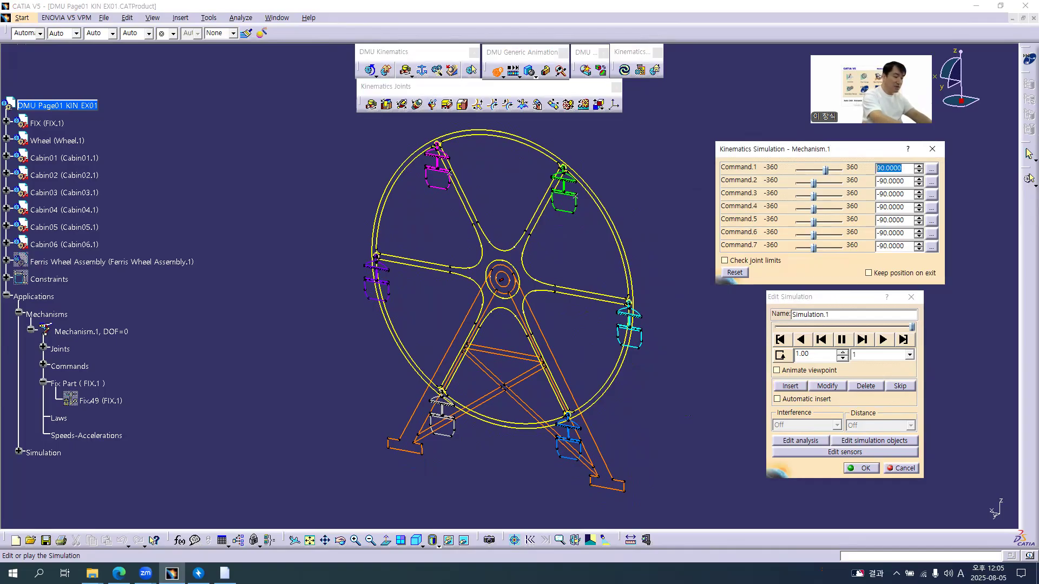
key(Tab)
key(Tab)
key(Tab)
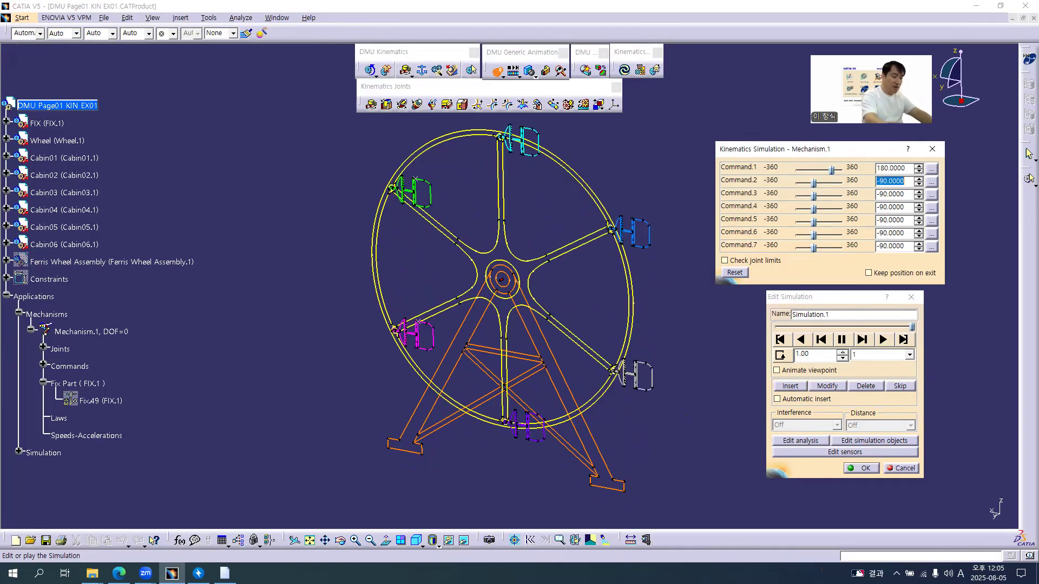
text(-180)
key(Tab)
key(Tab)
key(Tab)
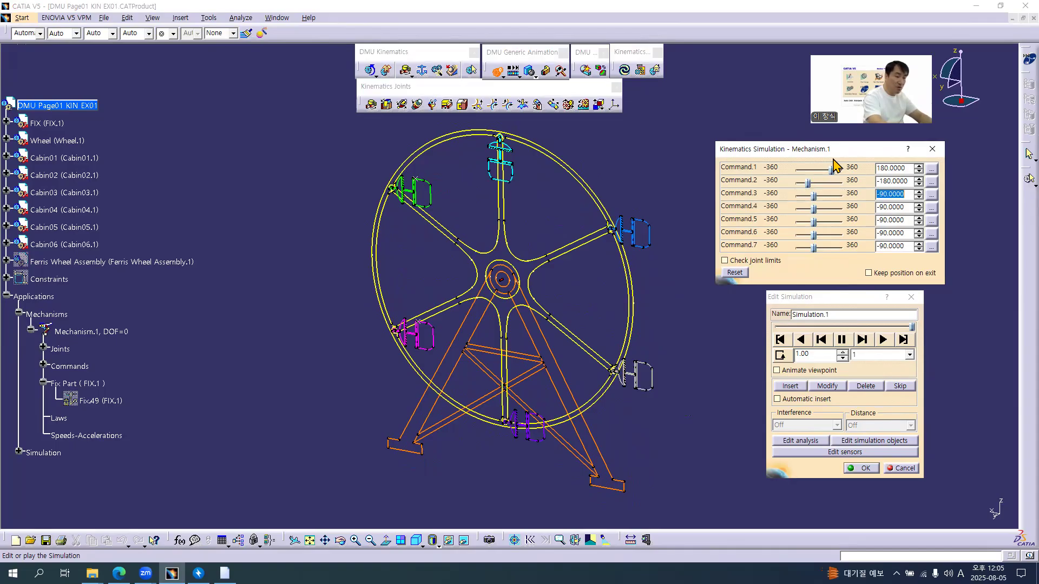
Set Command.3, Command.4 and Command.5 to -180 so their cabins hang upright
text(-180)
key(Tab)
key(Tab)
key(Tab)
text(-180)
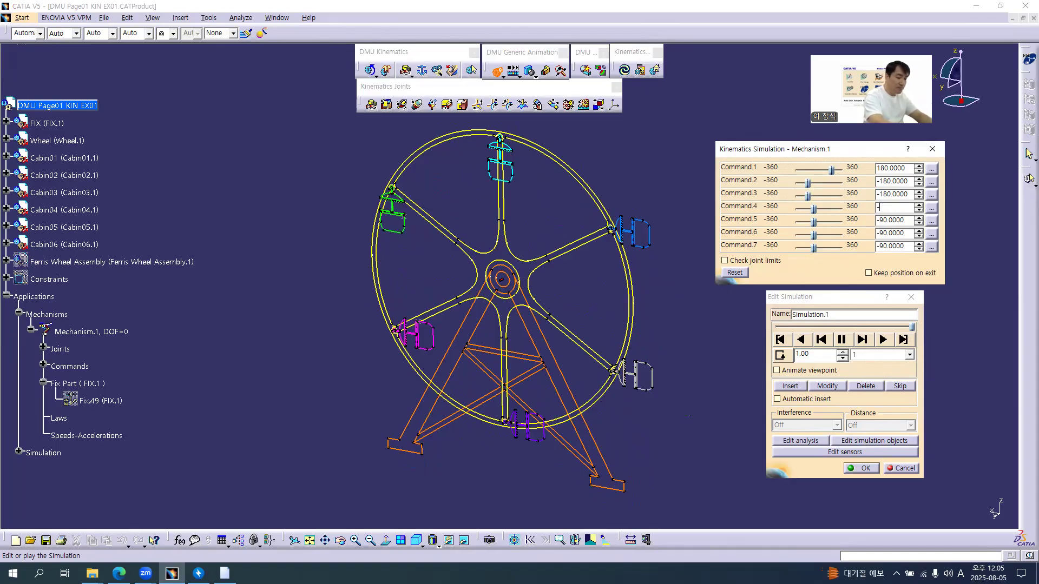
key(Tab)
key(Tab)
text(-180)
key(Tab)
key(Tab)
key(Tab)
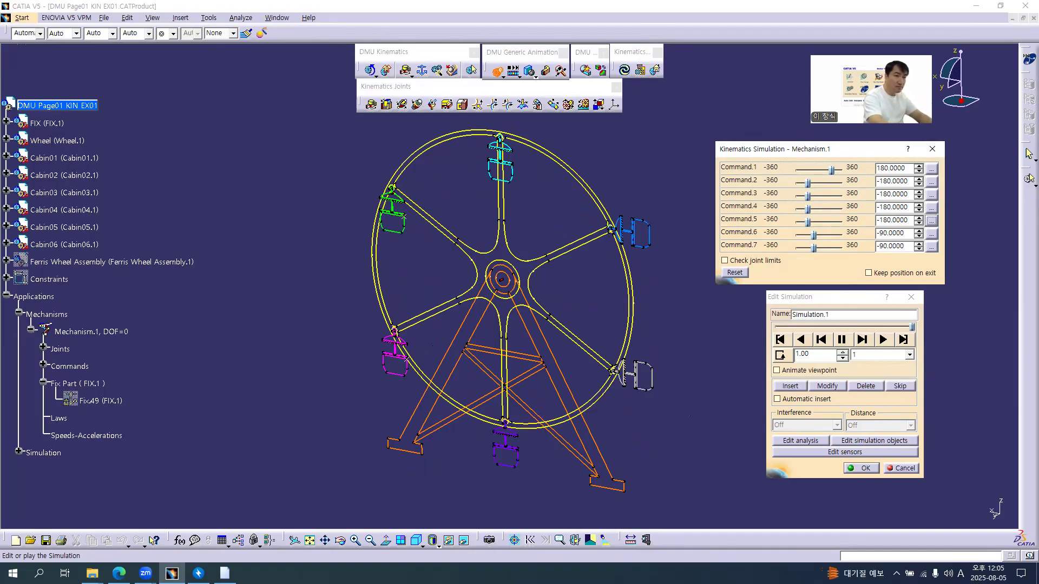
Set Command.6 and Command.7 to -180 and insert the half-turn position as a shot in Simulation.1
text(-180)
key(Tab)
key(Tab)
key(Tab)
text(-180)
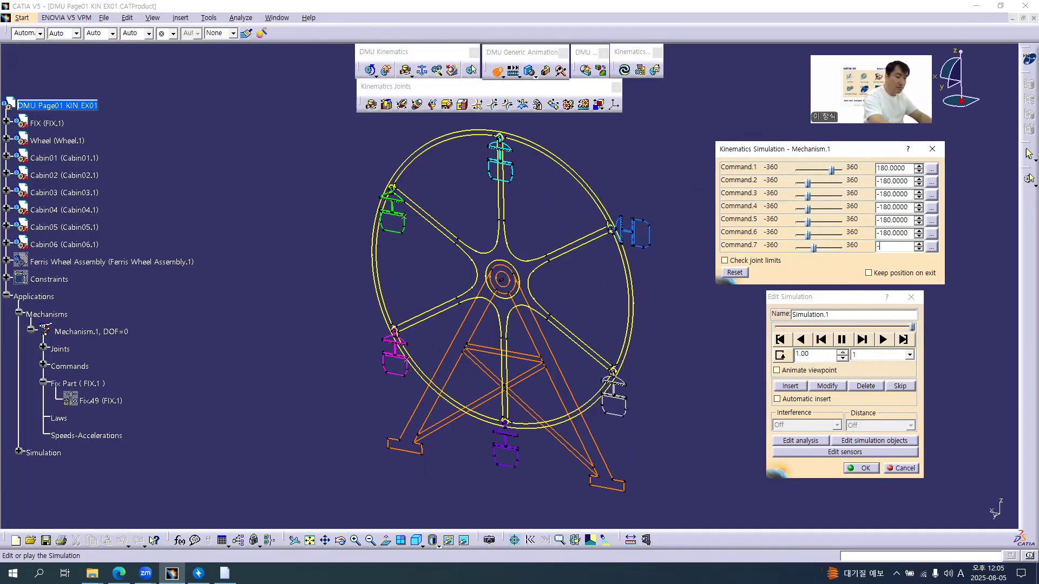
key(Tab)
key(Tab)
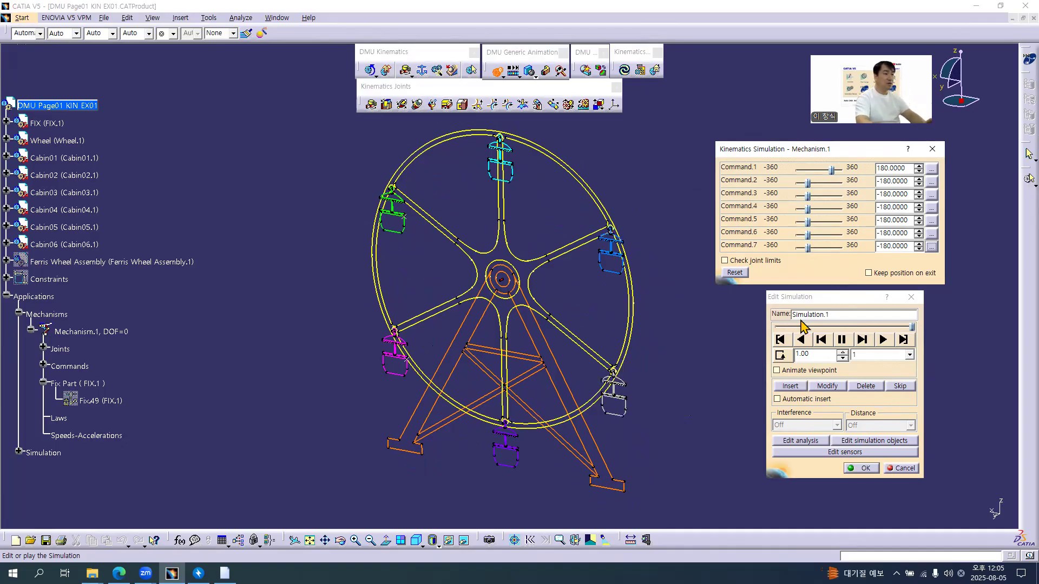
click(792, 388)
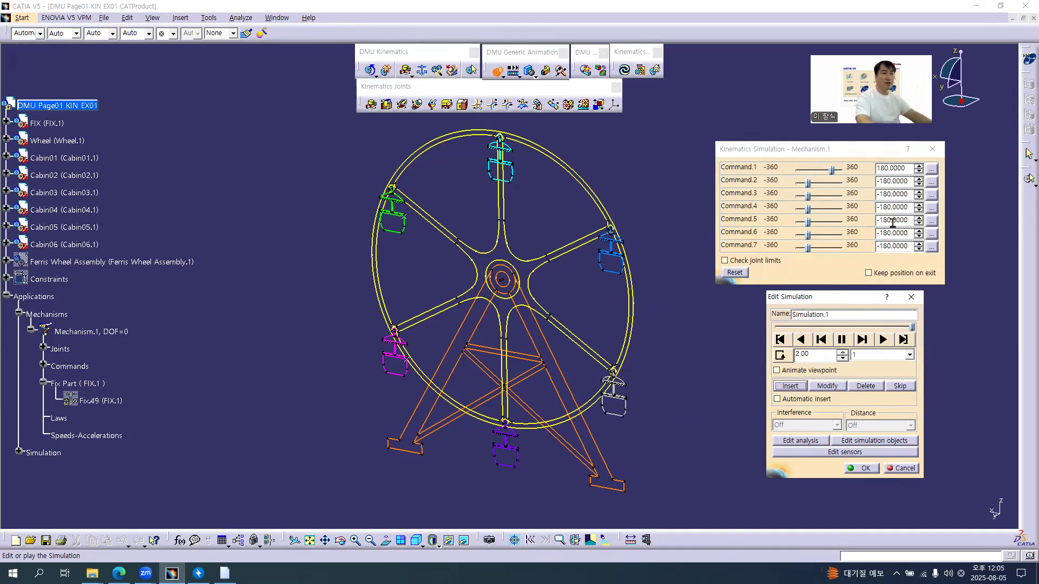
Turn the wheel to 270 with Command.1 and set Command.2 to -270
click(910, 168)
double_click(909, 168)
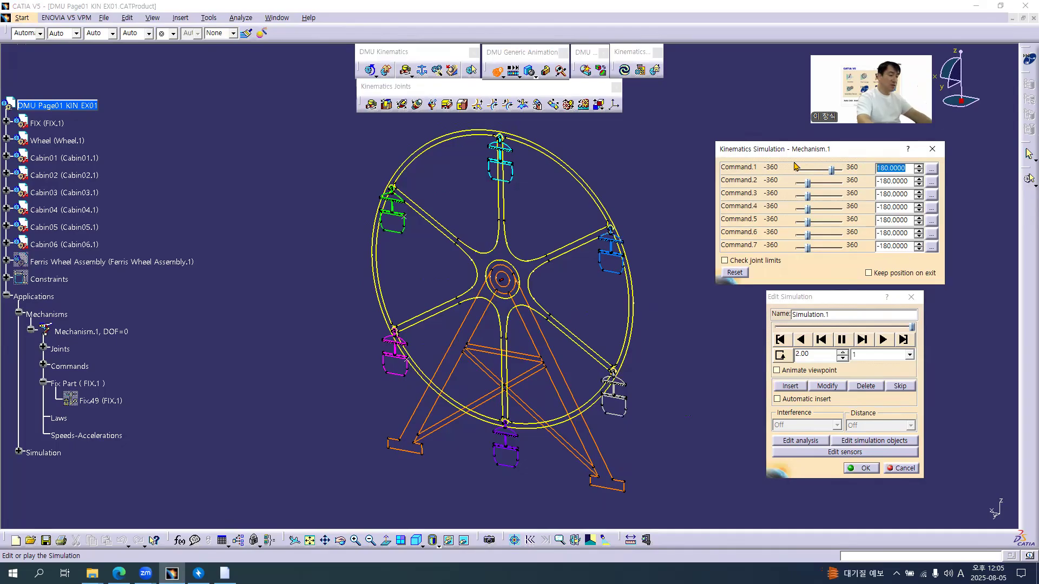
text(270)
key(Return)
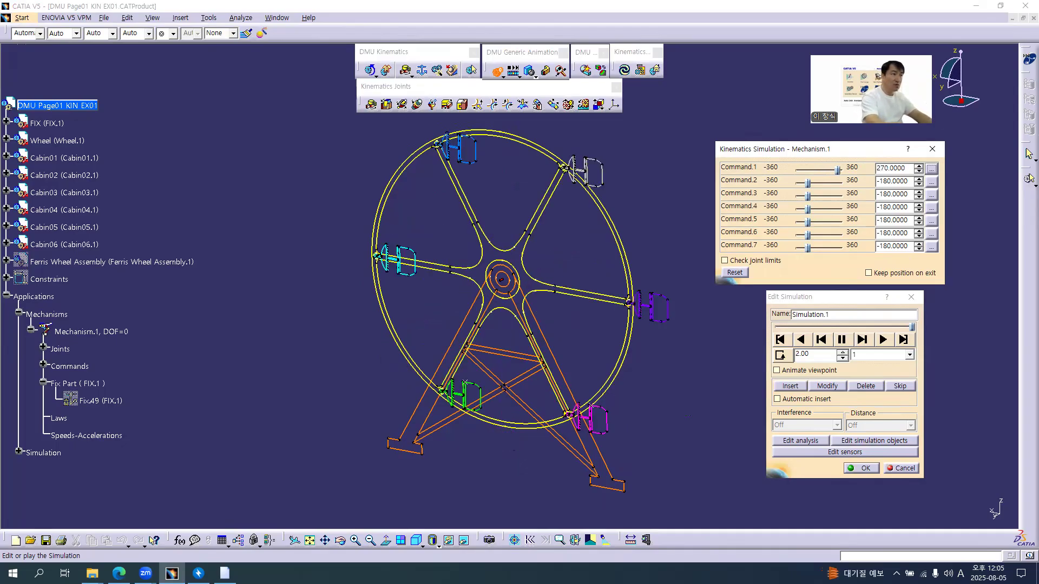
key(Tab)
key(Tab)
text(-2)
key(Return)
key(Tab)
key(Tab)
Set Command.3, Command.4 and Command.5 to -270 to level their cabins
text(-270)
key(Return)
key(Tab)
key(Tab)
key(Tab)
text(-270)
key(Return)
key(Tab)
key(Tab)
text(-270)
key(Return)
key(Tab)
key(Tab)
Set Command.6 and Command.7 to -270 and insert the three-quarter-turn position as a shot in Simulation.1
text(-)
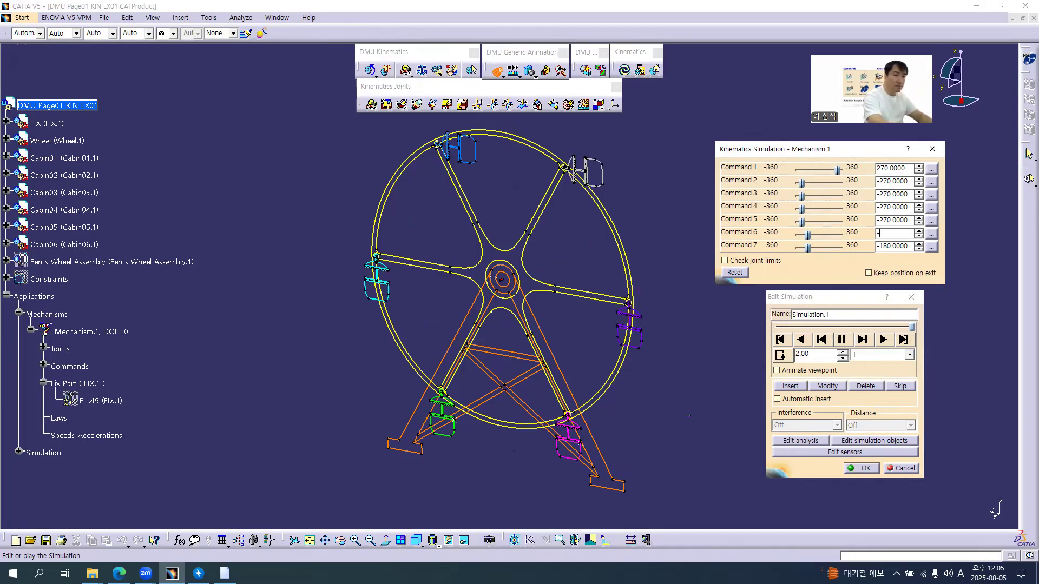
text(270)
key(Return)
key(Tab)
key(Tab)
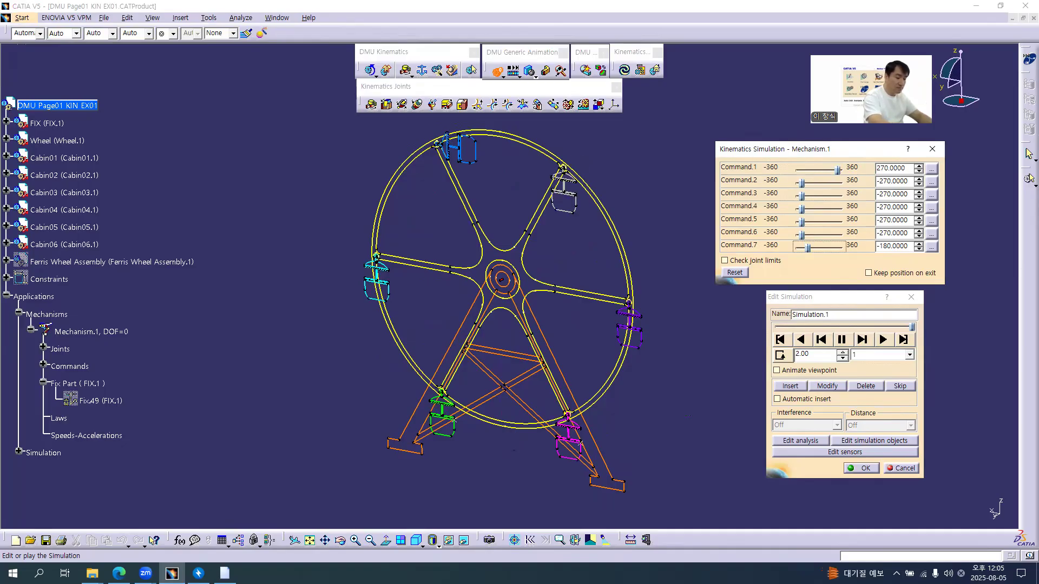
key(Tab)
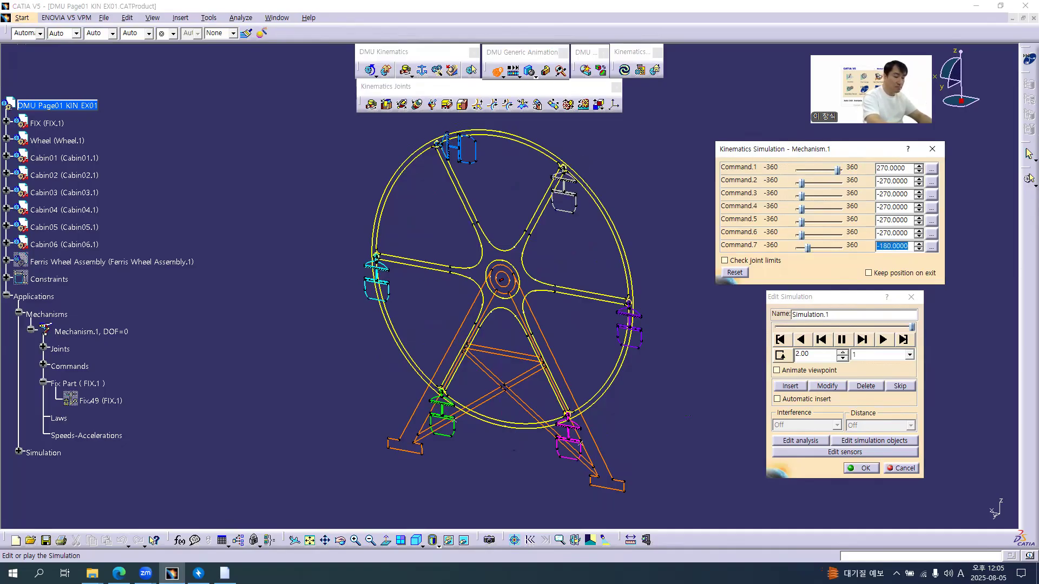
text(-270)
key(Return)
key(Tab)
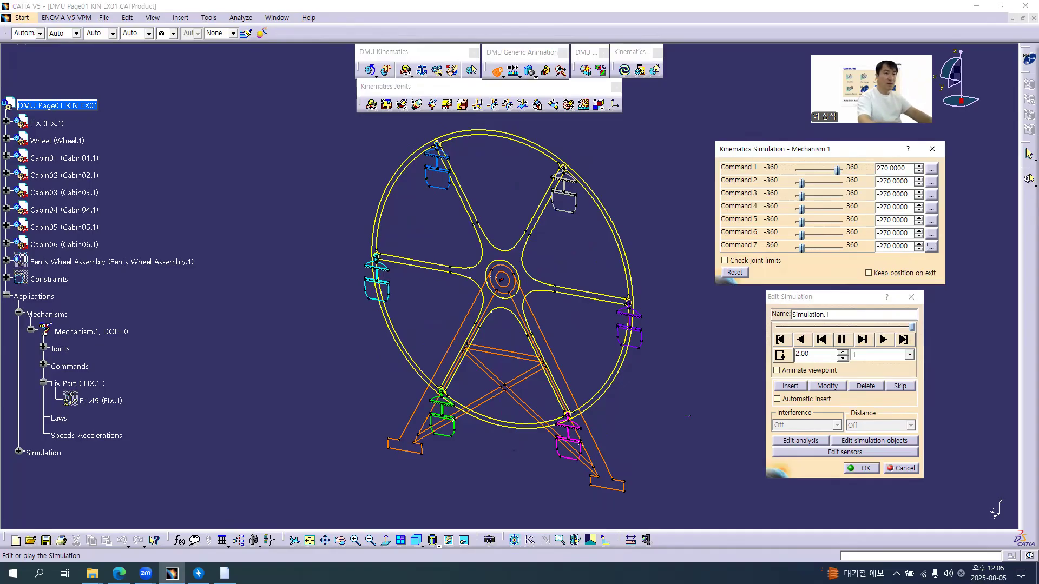
click(787, 387)
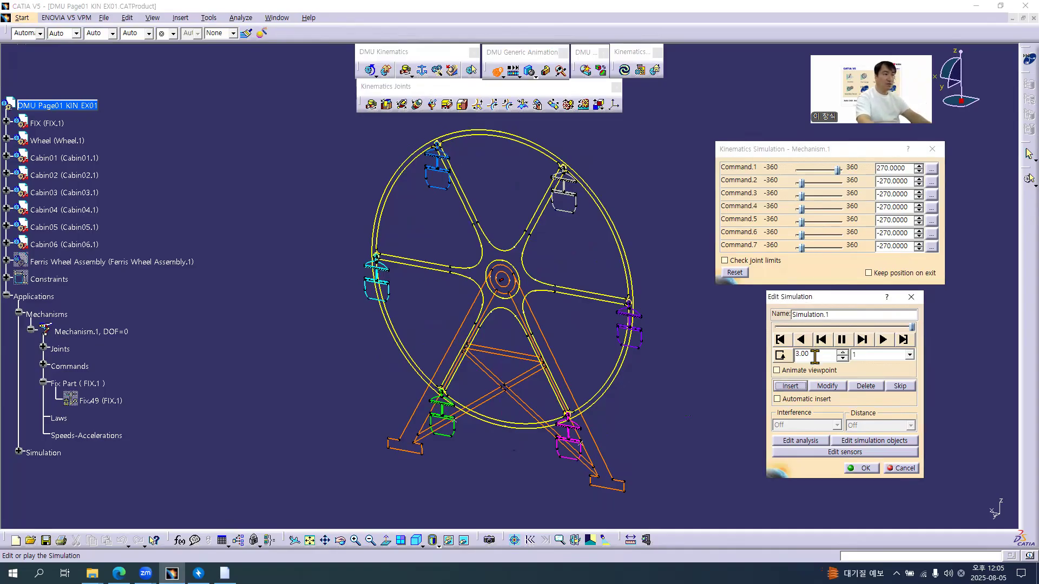
Turn the wheel to 360 with Command.1 and set Command.2 to -360
drag(906, 168, 816, 142)
text(360)
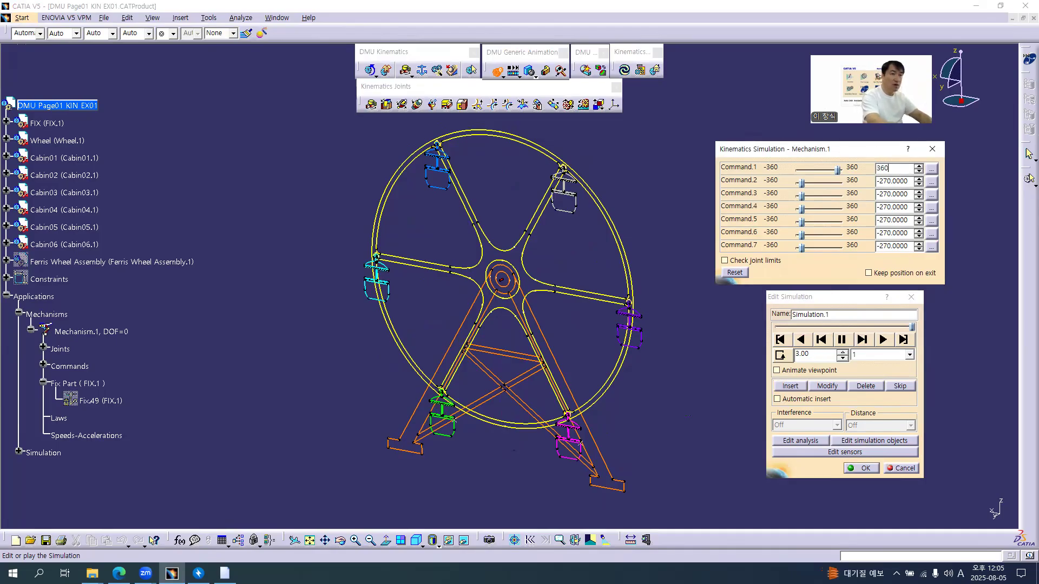
key(Return)
key(Tab)
key(Tab)
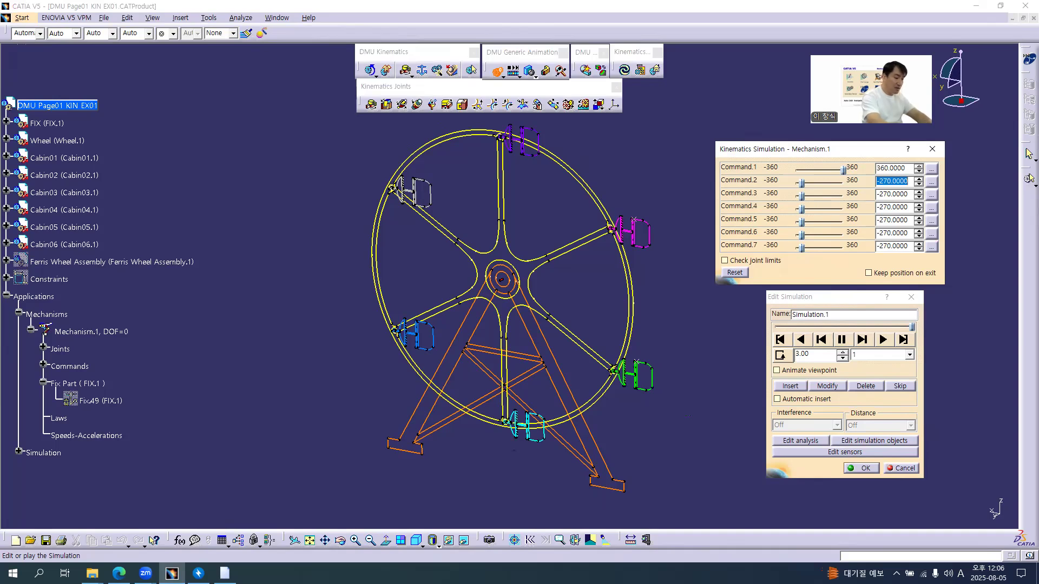
text(-360)
key(Return)
key(Tab)
key(Tab)
Set Command.3, Command.4 and Command.5 to -360 so their cabins hang upright
text(-360)
key(Return)
key(Tab)
key(Tab)
text(-360)
key(Return)
key(Tab)
key(Tab)
text(-)
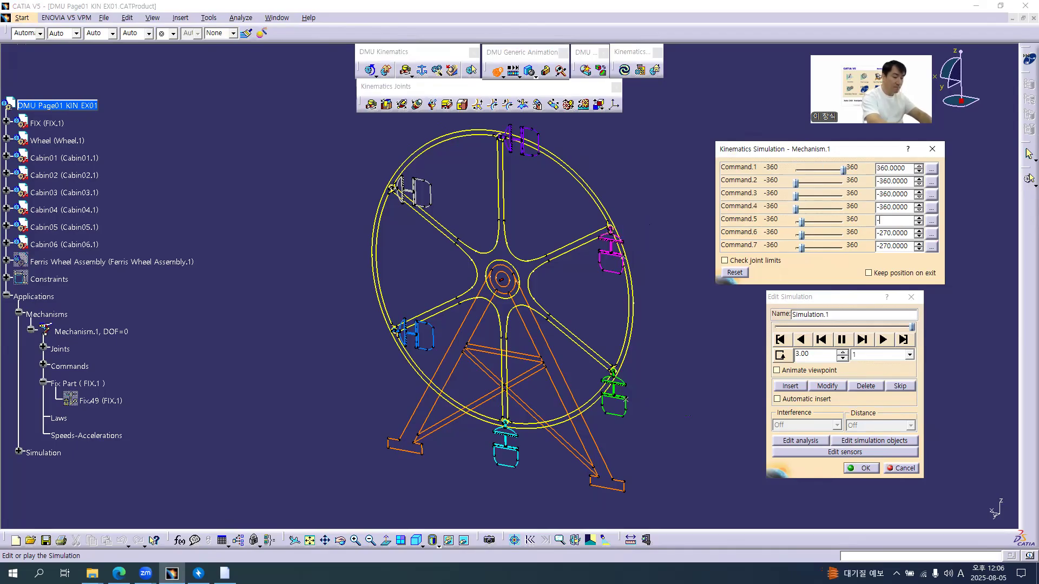
text(360)
key(Return)
key(Tab)
key(Tab)
Set Command.6 and Command.7 to -360 to level the last two cabins at the full turn
text(-360)
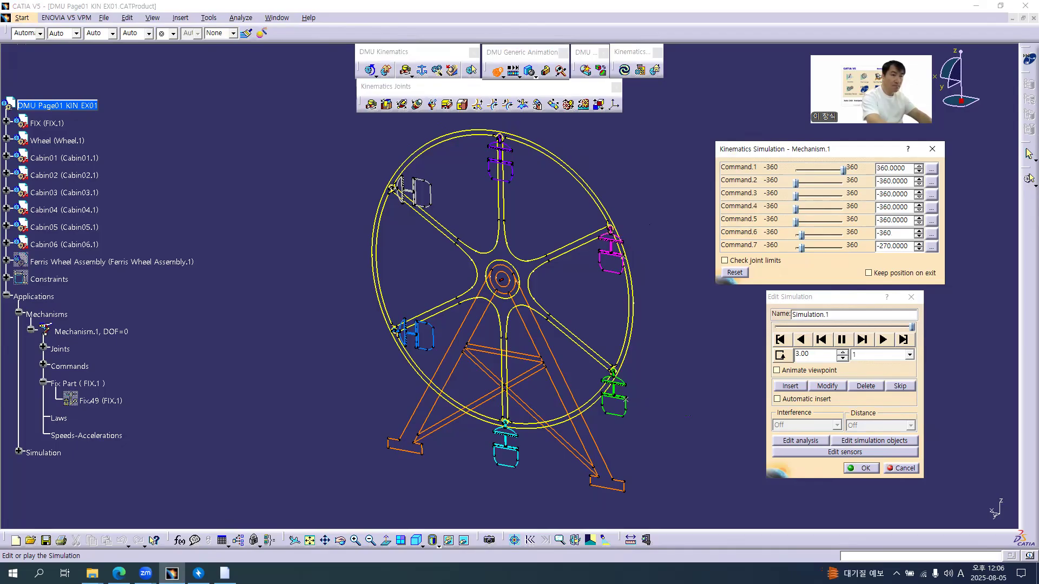
key(Return)
key(Tab)
key(Tab)
text(-360)
key(Return)
key(Tab)
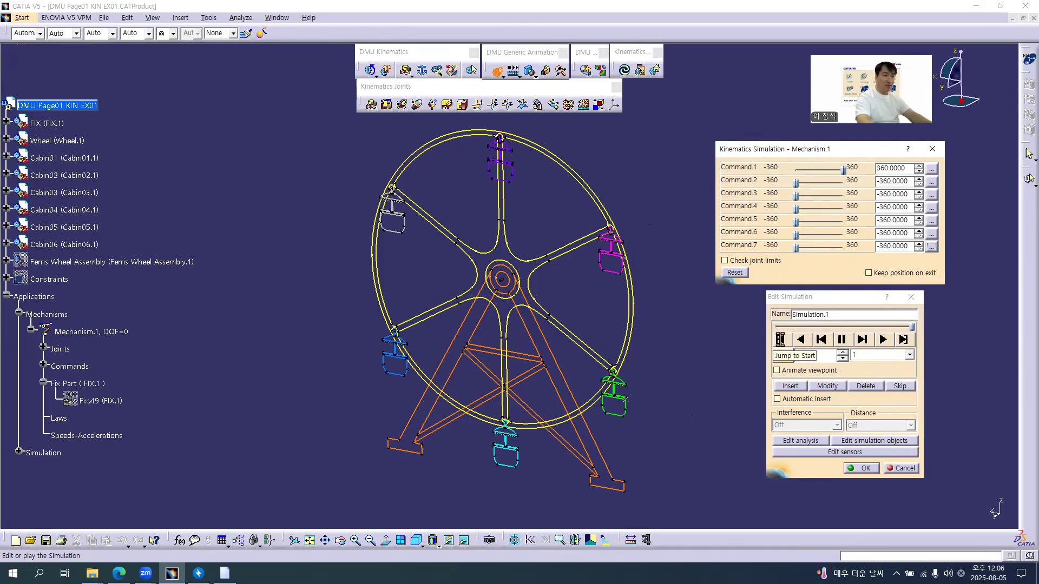
Play Simulation.1 from its start with an interpolation step of 0.01 and stop the playback
click(779, 339)
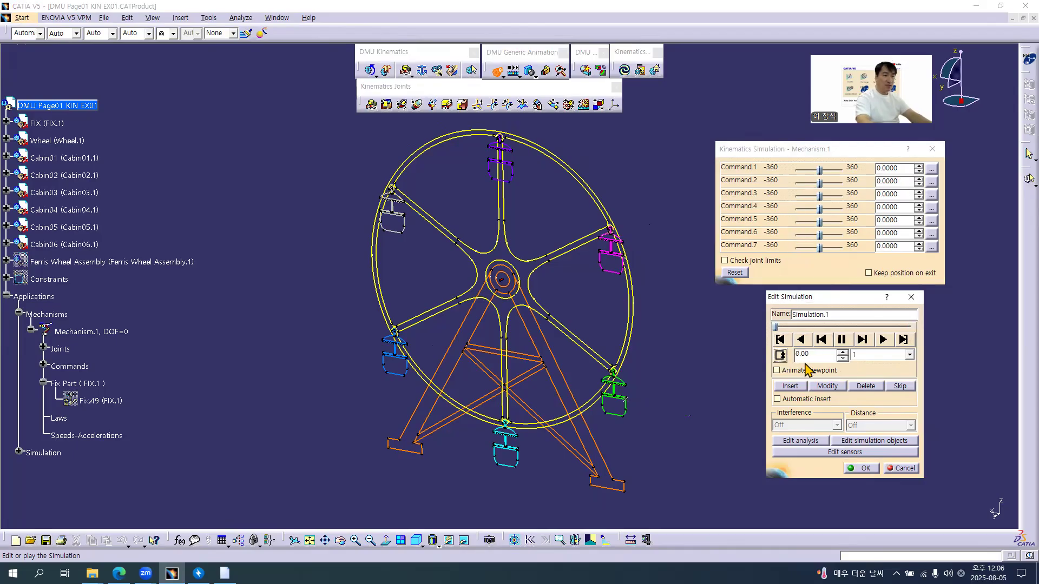
click(862, 357)
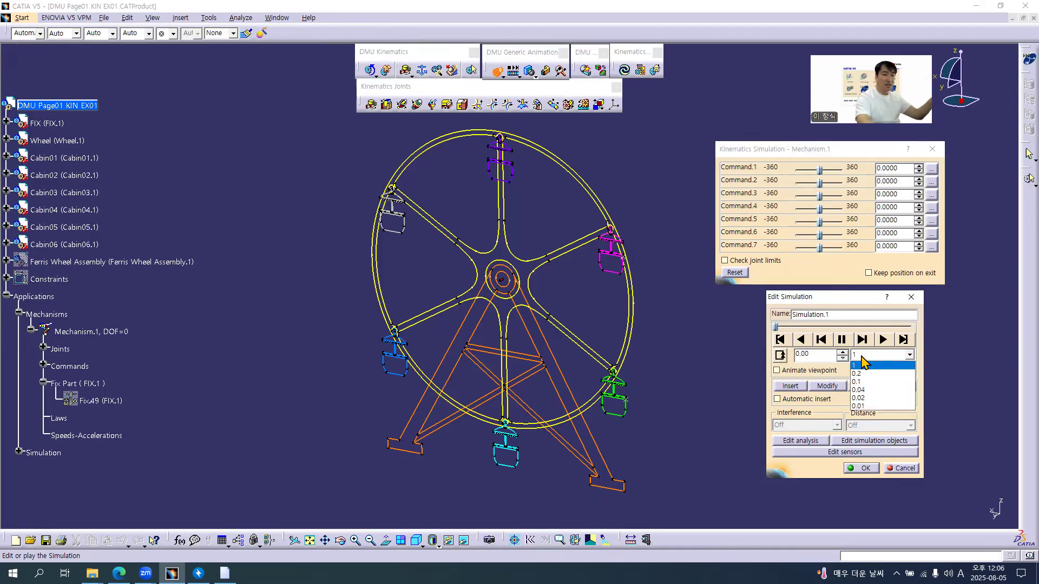
click(882, 406)
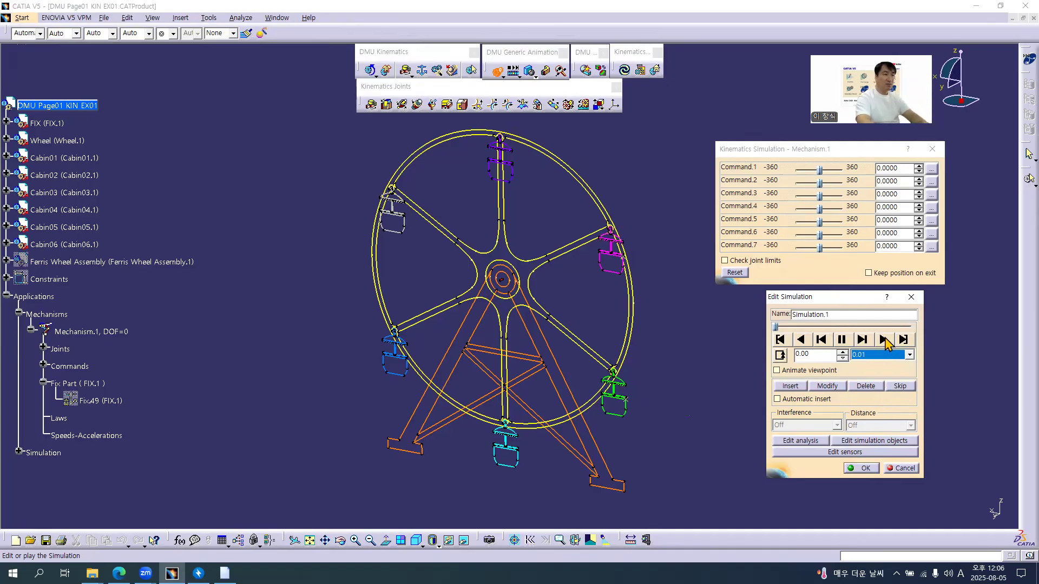
click(883, 340)
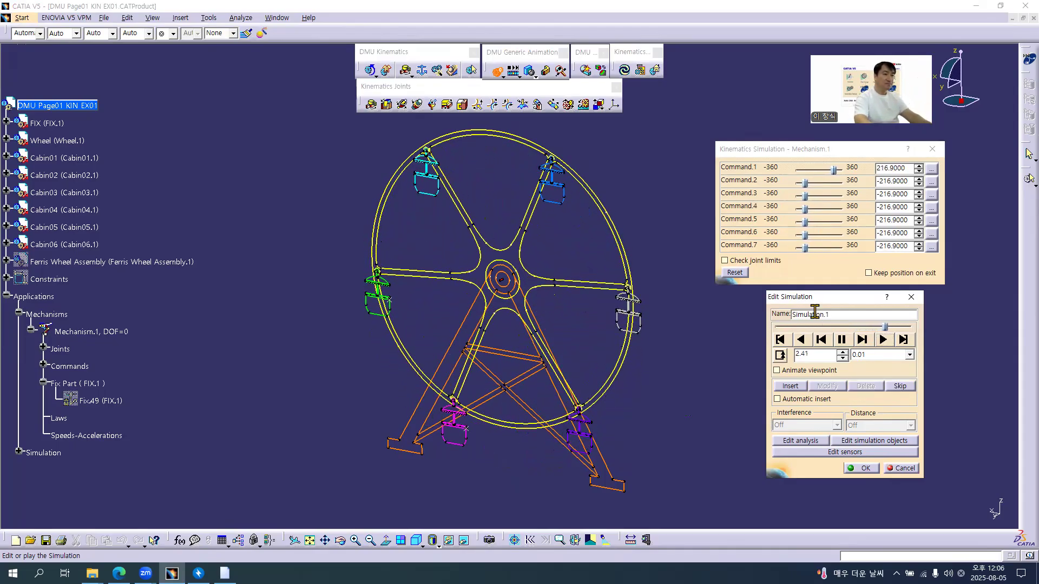
click(842, 340)
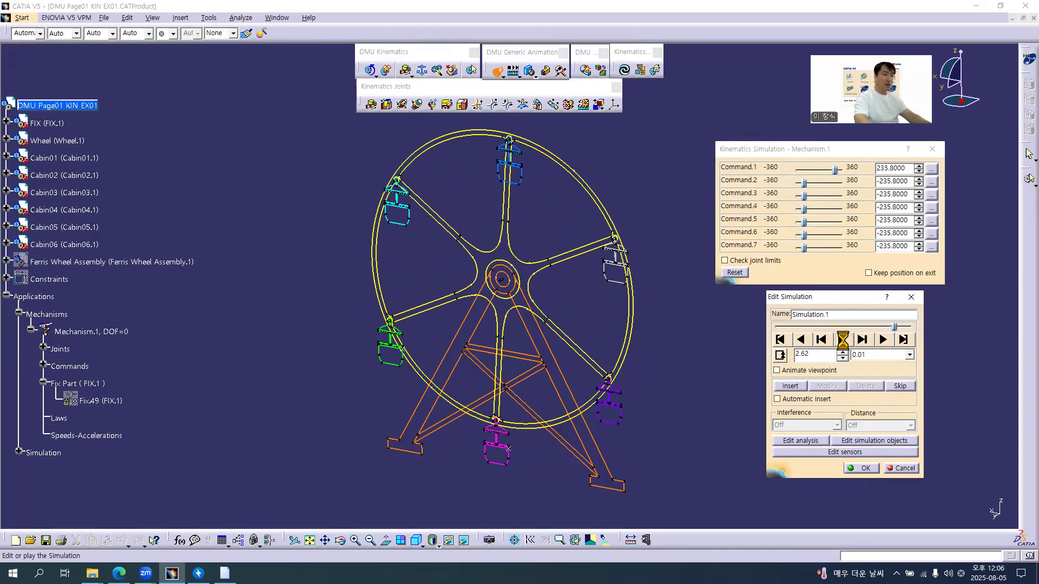
Return Simulation.1 to its start and accept it, and collapse Mechanism.1 in the specification tree
click(780, 339)
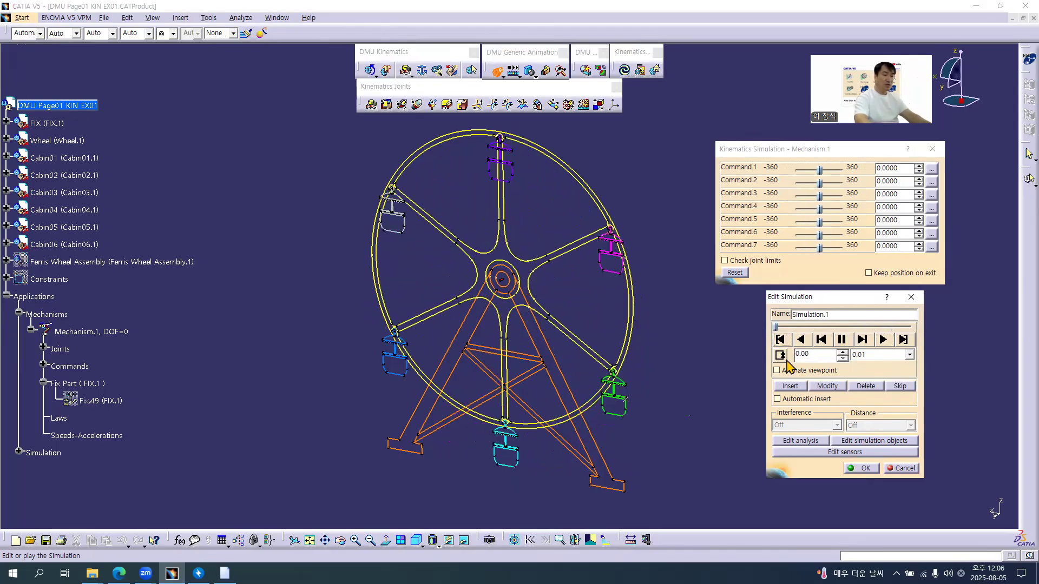
click(861, 469)
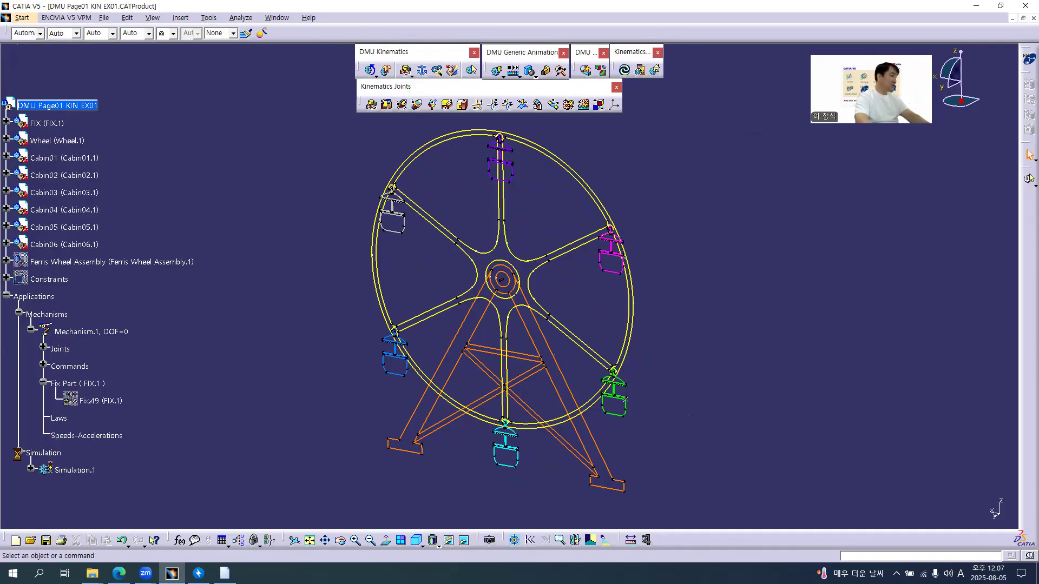
click(31, 331)
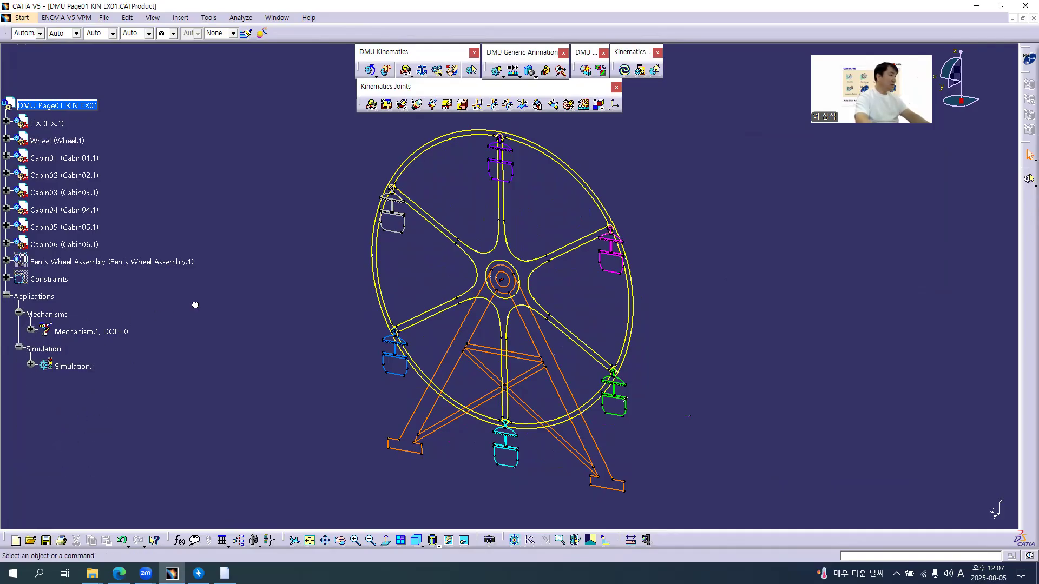
Show the hidden Ferris Wheel Assembly so the solid model and the skeleton wheel are both in view
middle_drag(512, 283, 642, 273)
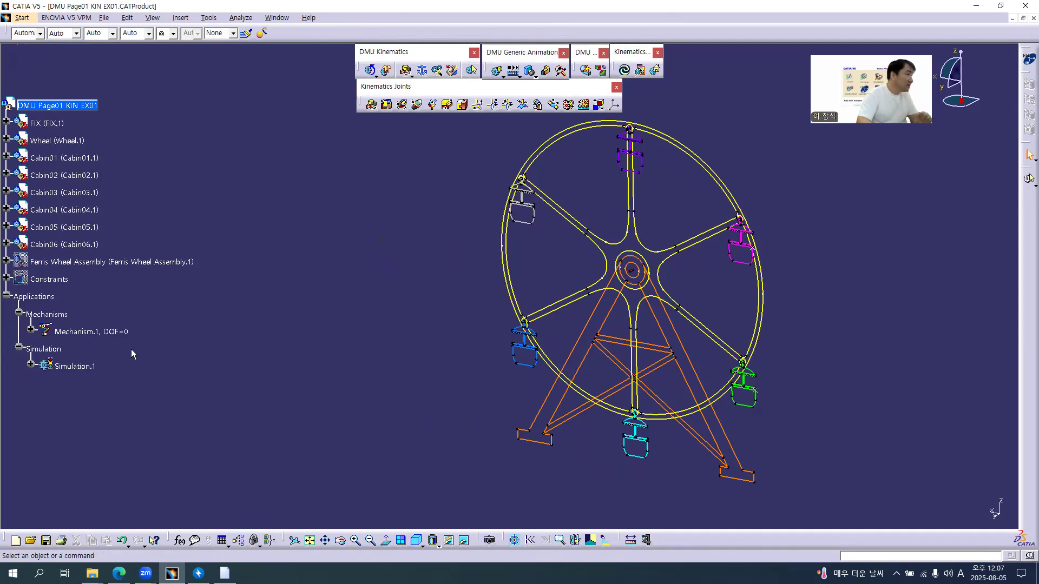
right_click(89, 267)
click(108, 308)
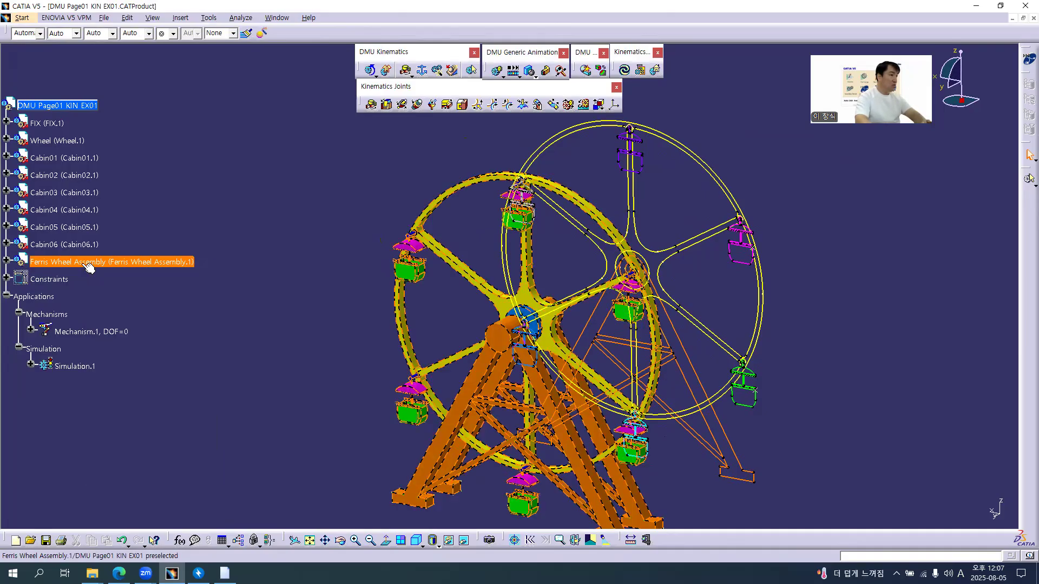
middle_drag(297, 342, 292, 276)
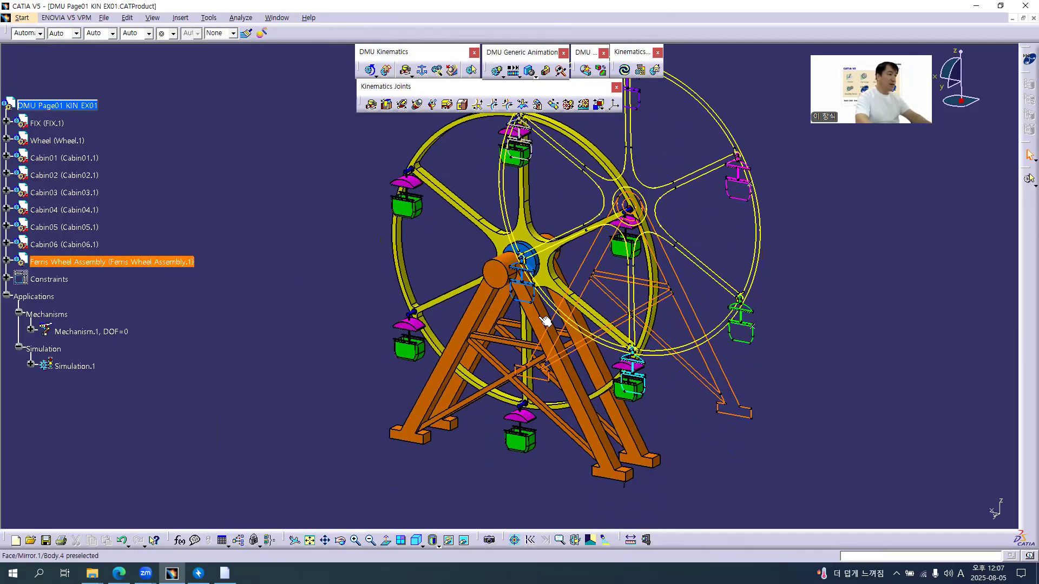
middle_drag(476, 347, 433, 292)
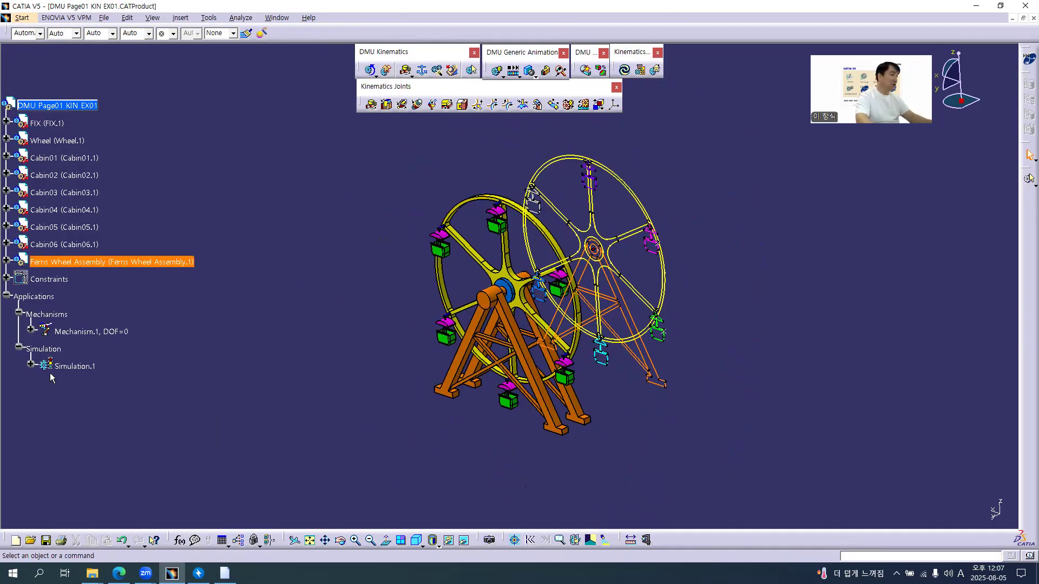
Reopen Simulation.1 for editing and set its interpolation step to 0.02
double_click(76, 367)
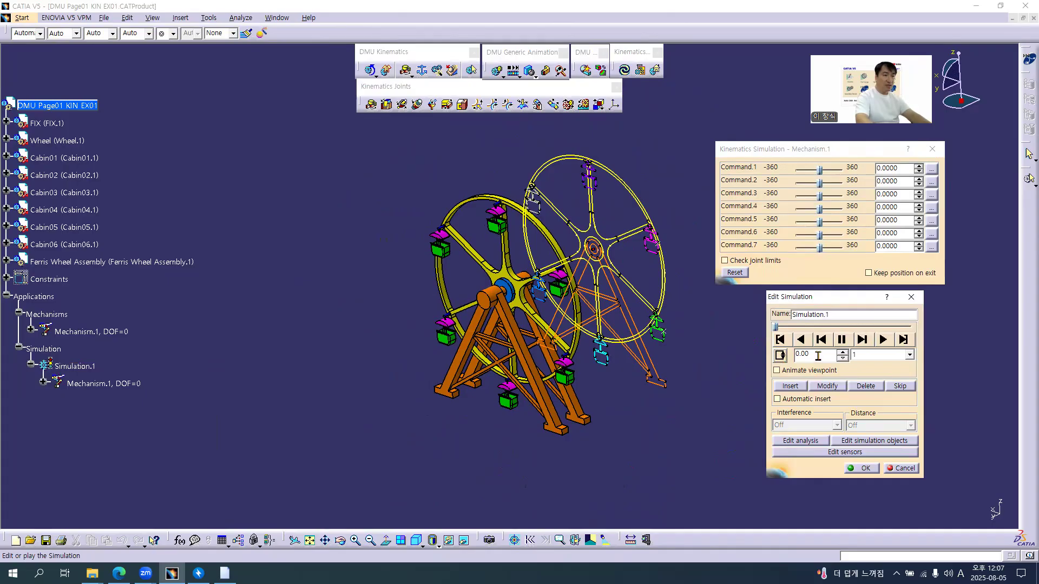
click(890, 355)
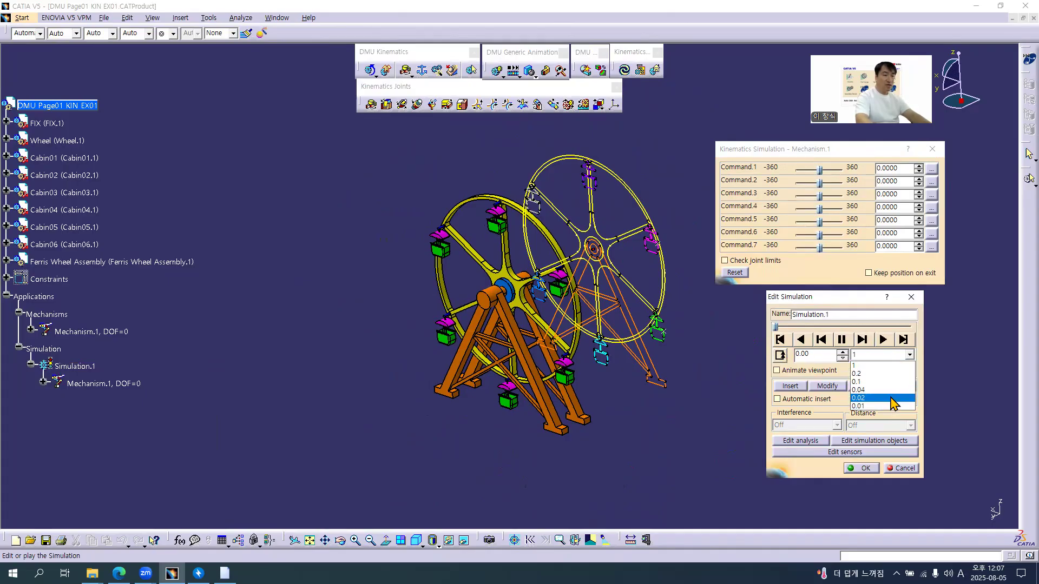
click(891, 399)
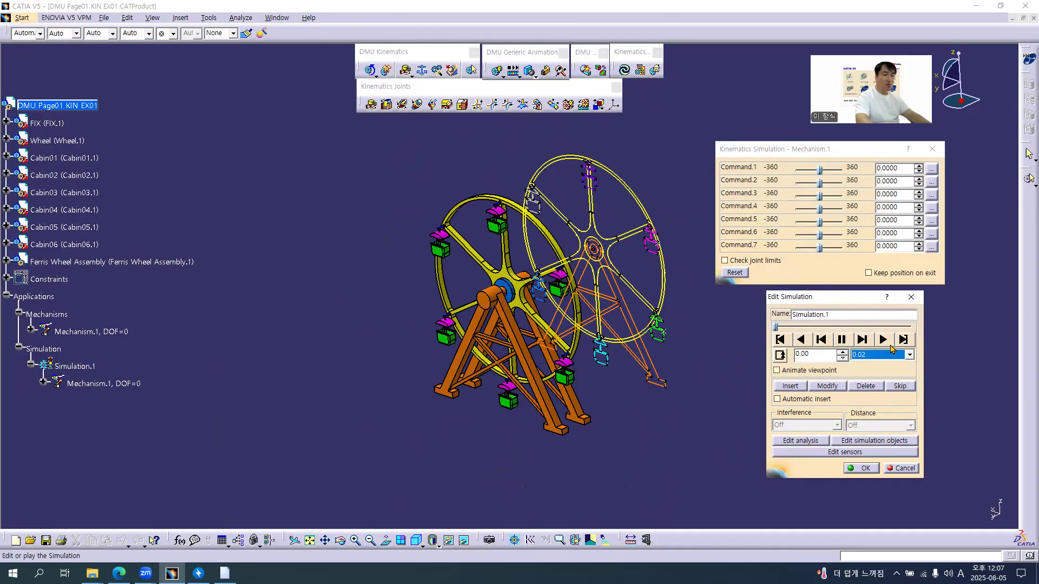
Play Simulation.1 with the solid assembly in view, stop it, return it to the start and accept it
click(882, 340)
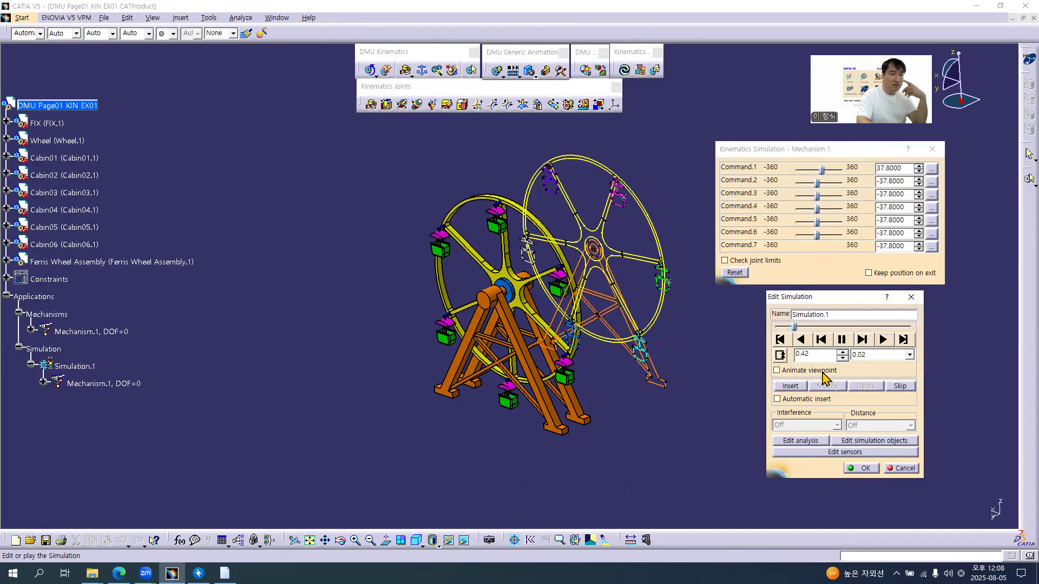
click(842, 339)
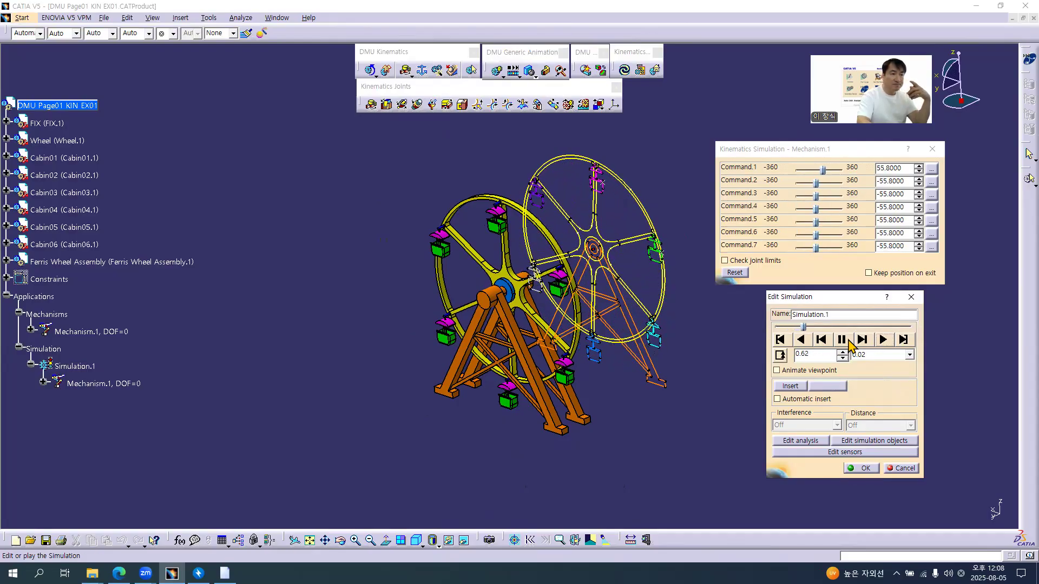
click(780, 339)
click(865, 468)
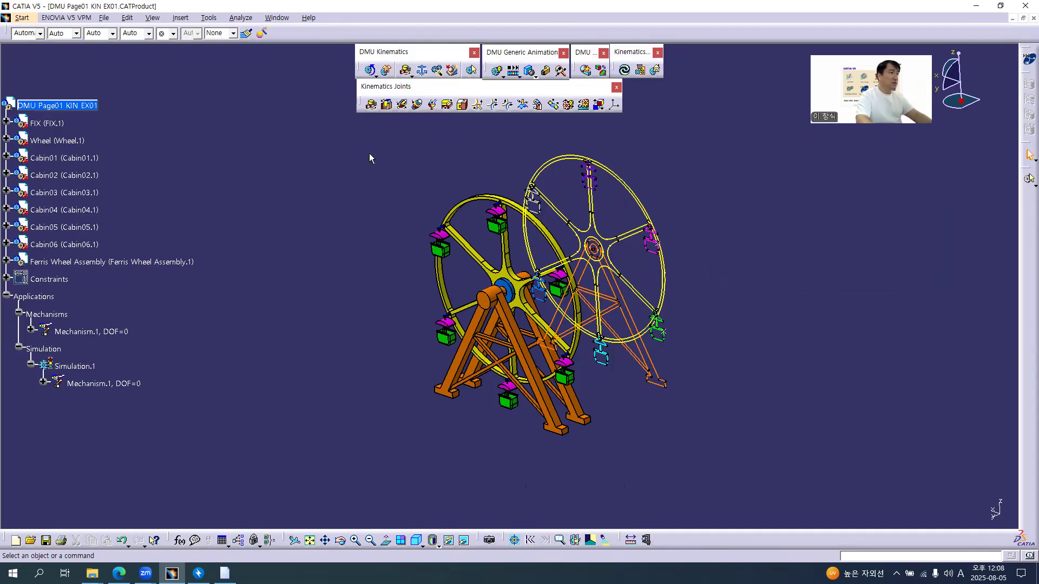
Create a new mechanism dressup for Mechanism.1
click(387, 77)
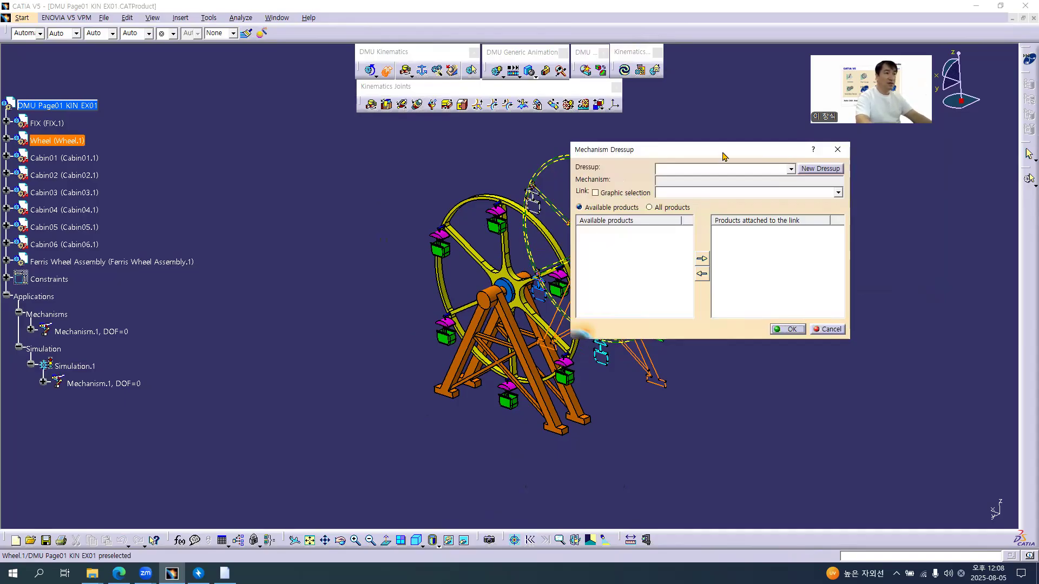
drag(723, 157, 827, 159)
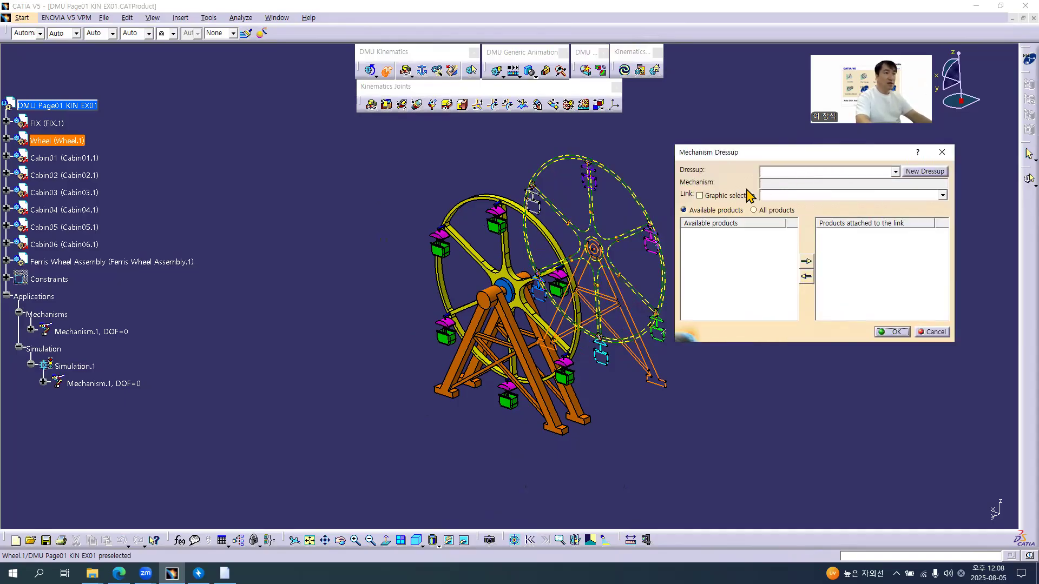
click(927, 174)
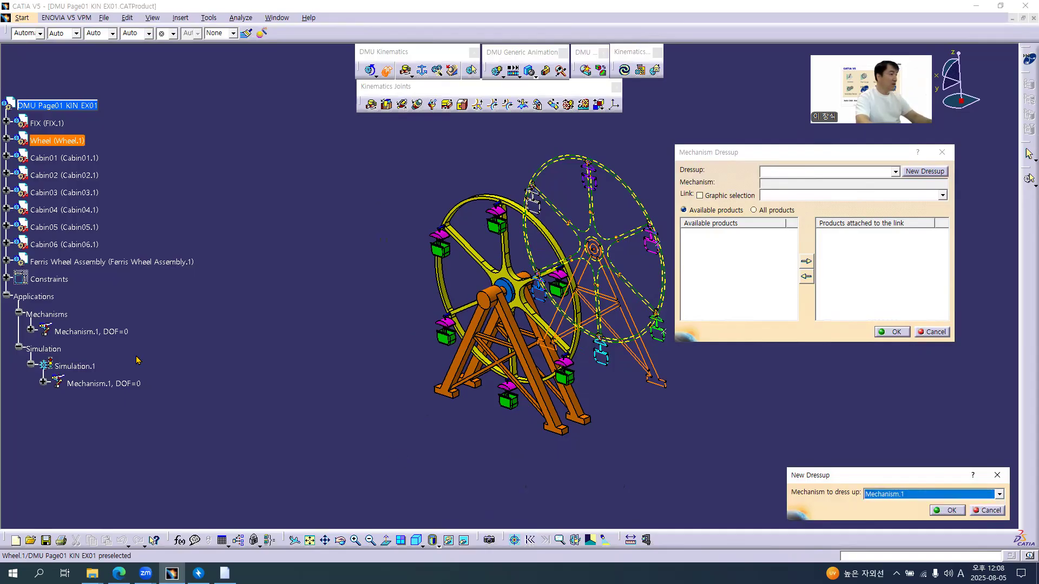
click(946, 511)
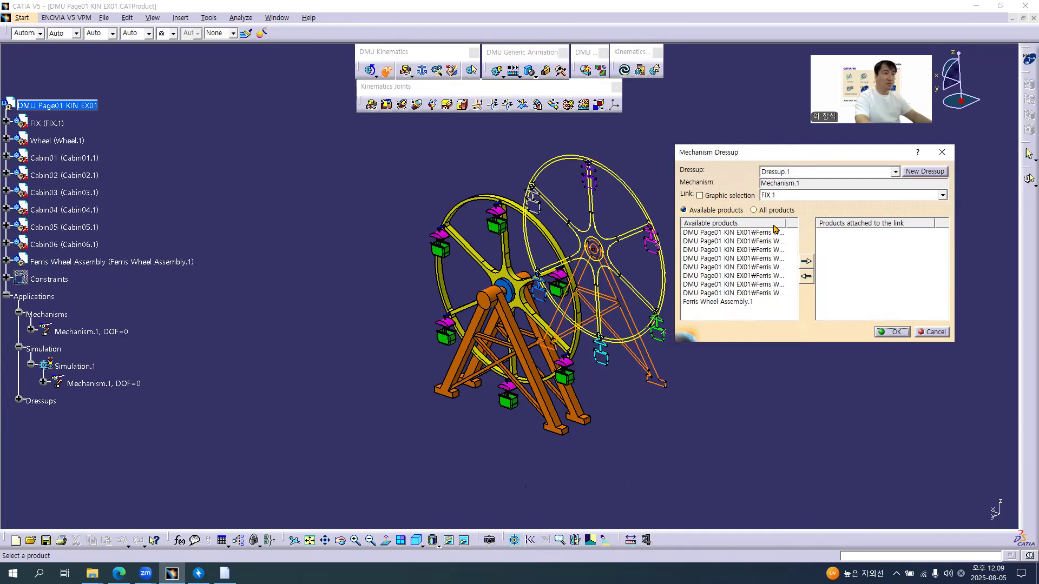
Look through the dressup's links, keeping FIX.1, and enlarge the dialog and product column to read the full product paths
click(794, 196)
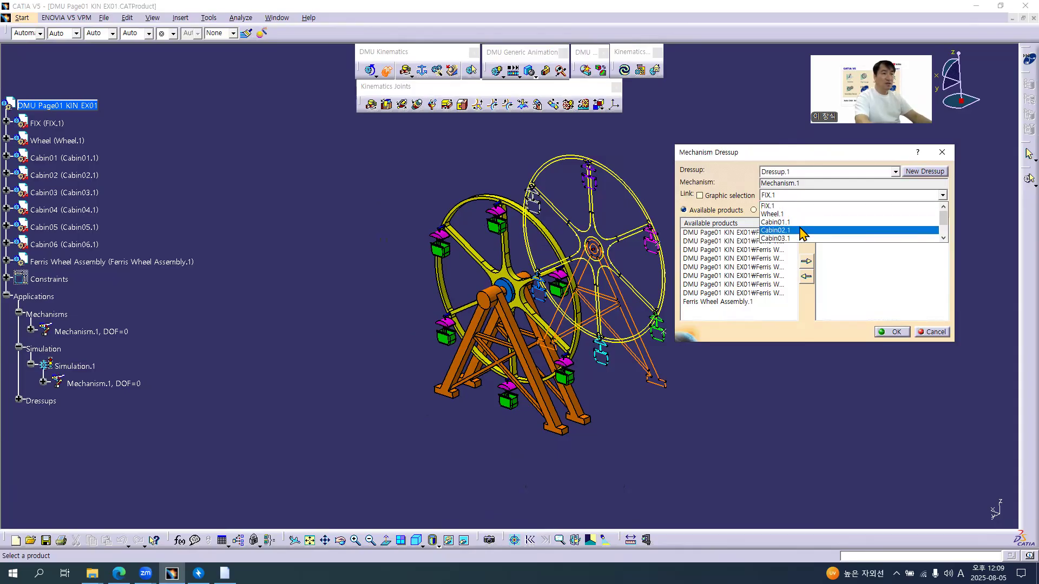
scroll(801, 233, down, 1)
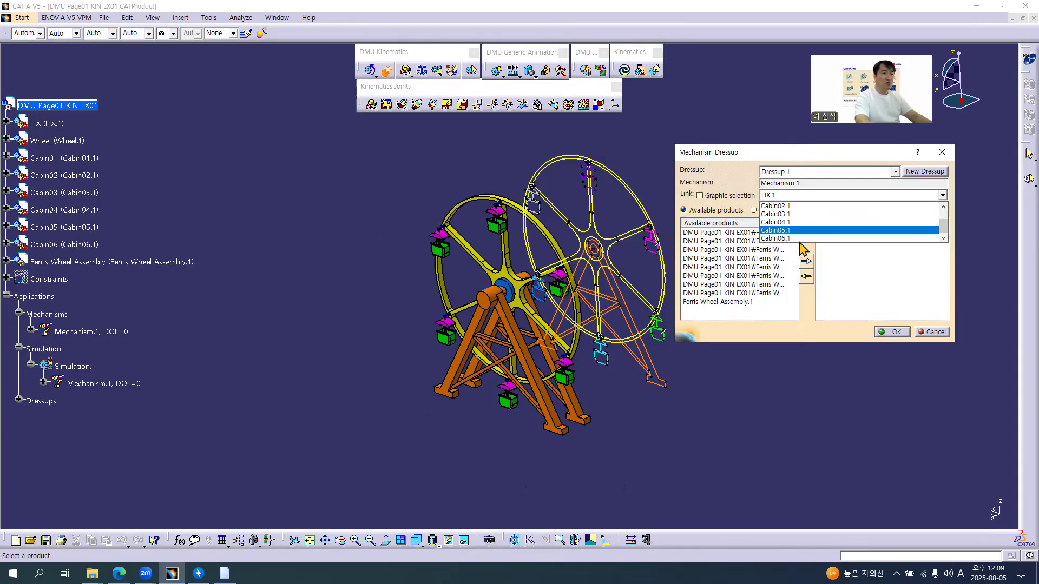
click(749, 185)
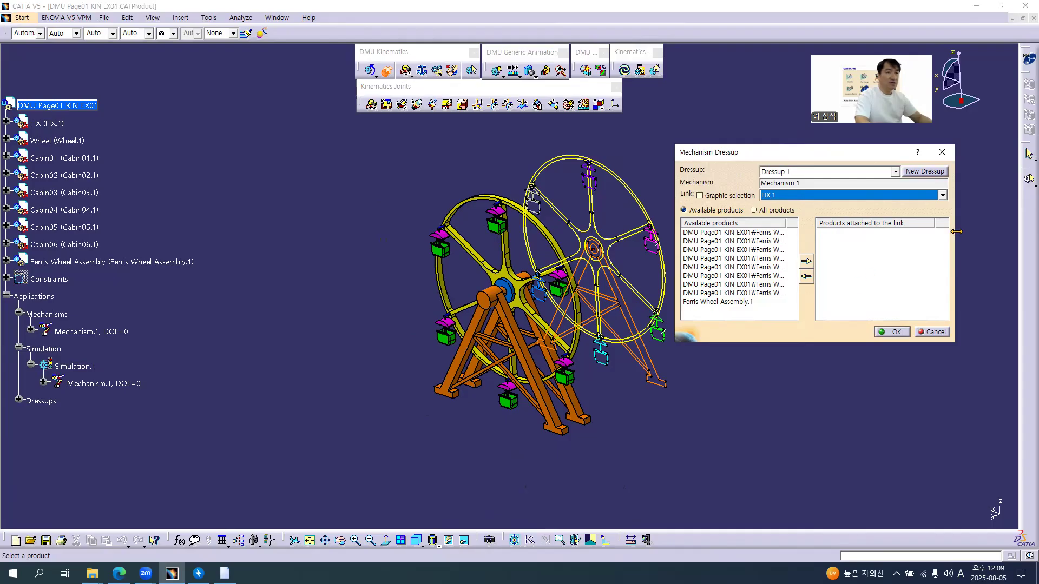
drag(956, 232, 1024, 238)
drag(783, 223, 833, 224)
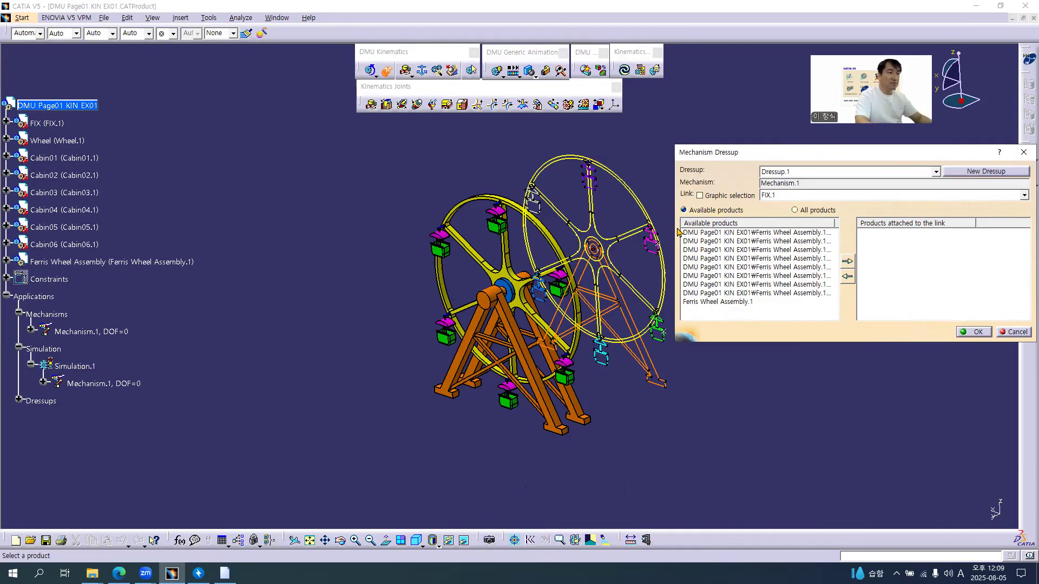
drag(674, 225, 584, 226)
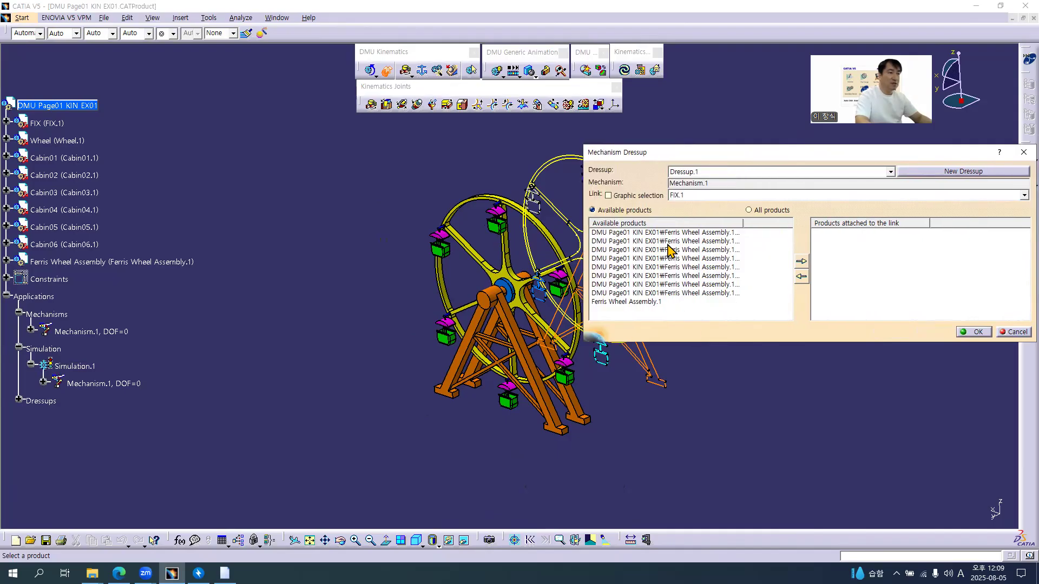
drag(814, 232, 816, 238)
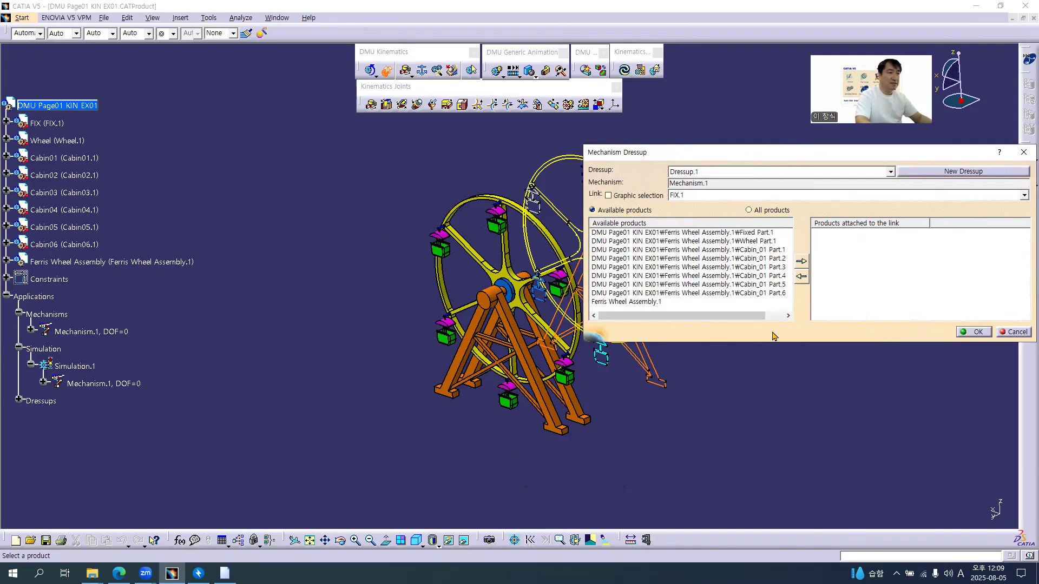
Attach Fixed Part.1 of the Ferris Wheel Assembly to the FIX.1 link and Wheel Part.1 to the Wheel.1 link
click(682, 232)
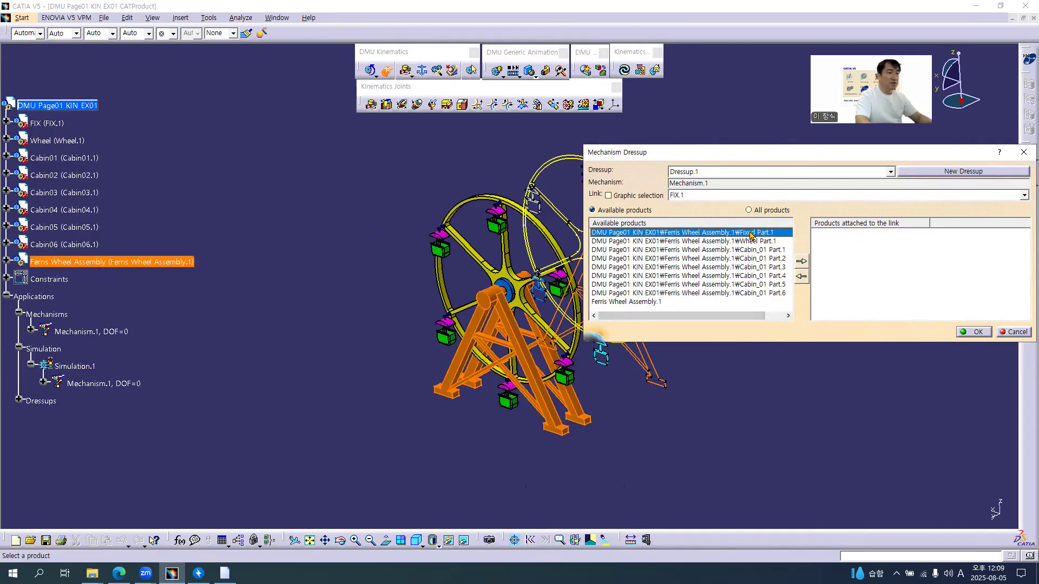
click(800, 262)
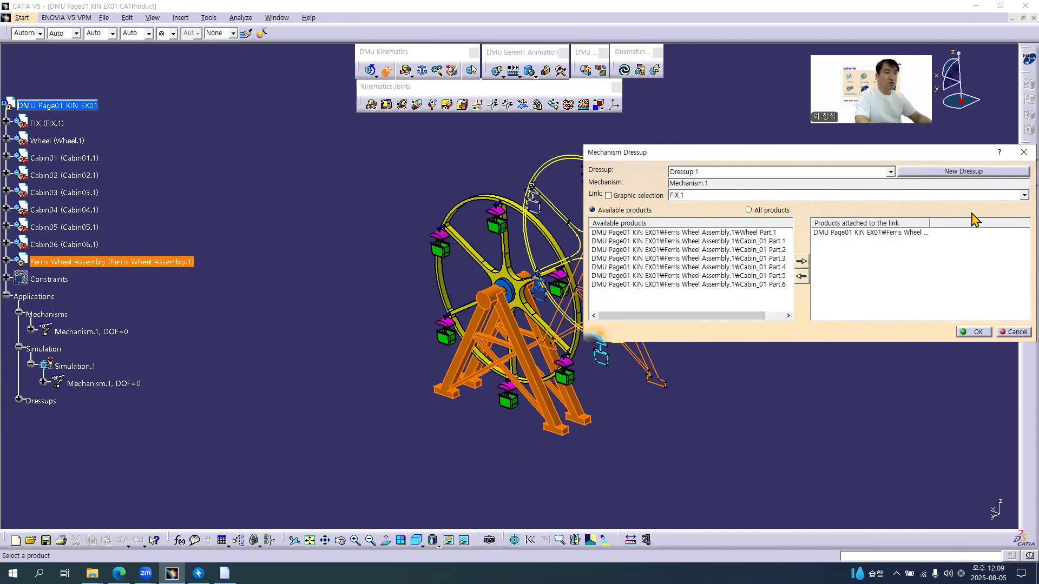
drag(926, 223, 995, 223)
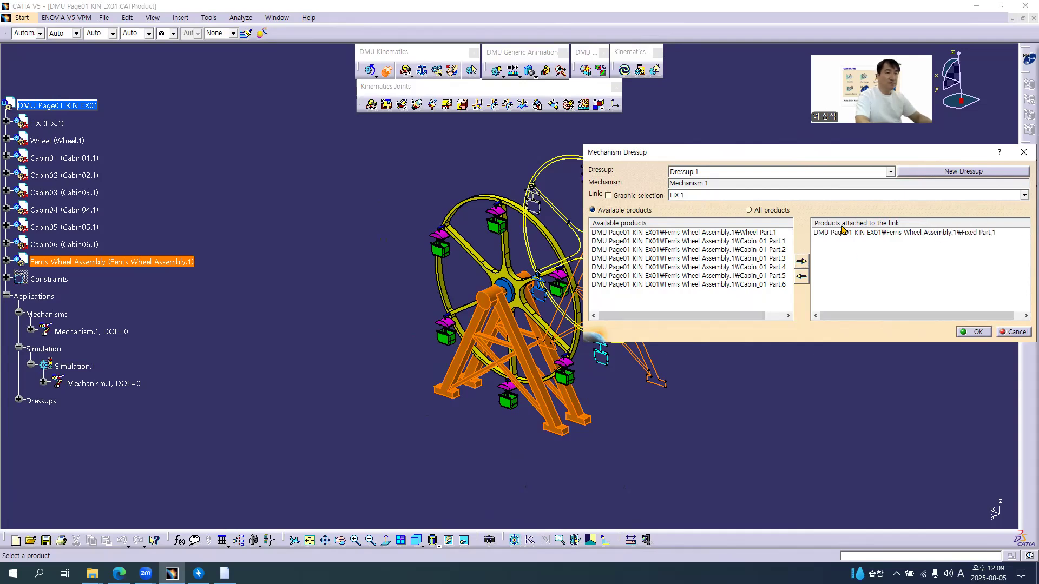
click(757, 198)
click(708, 213)
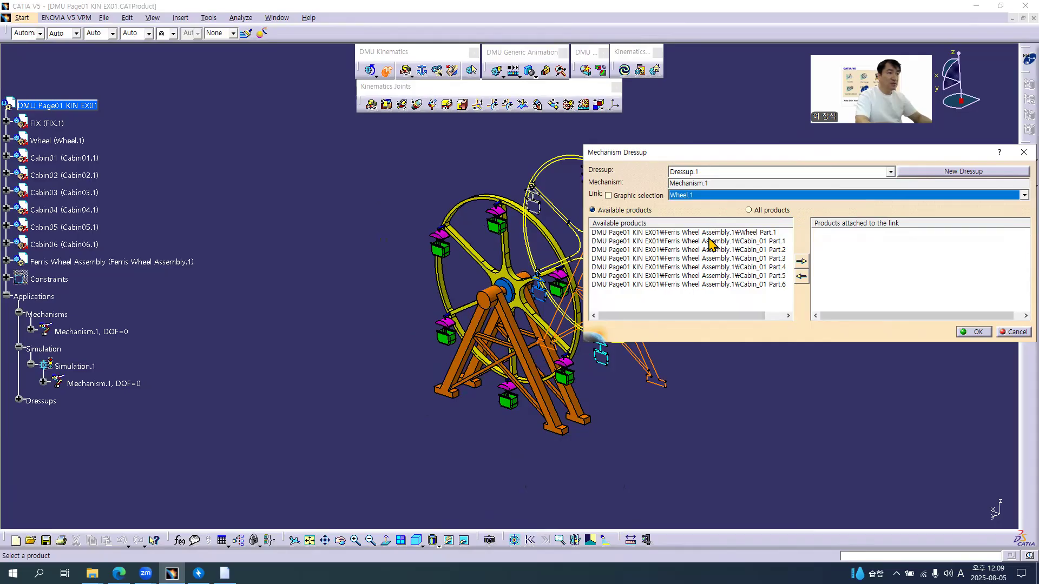
click(708, 232)
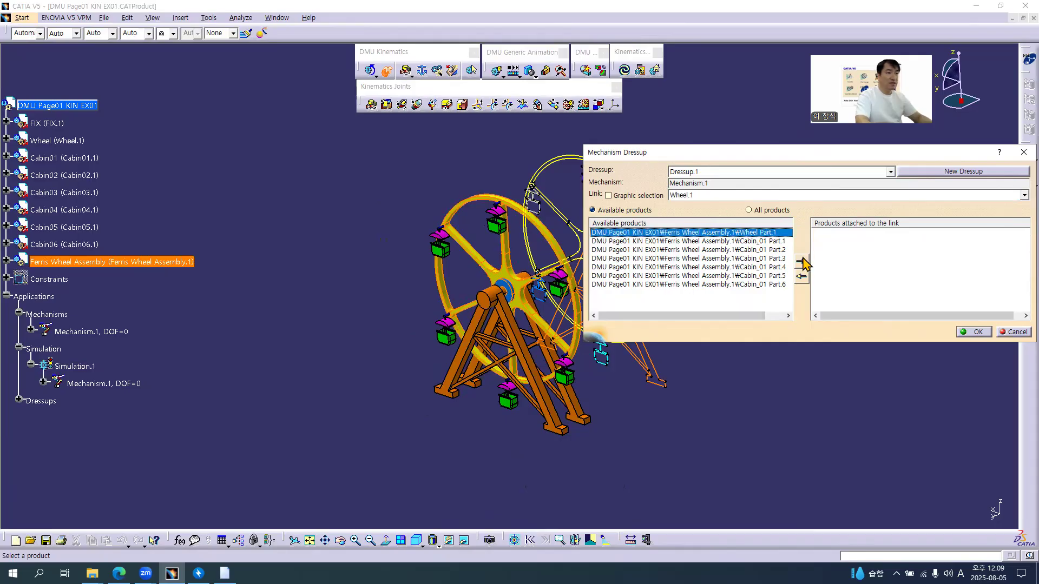
Attach Cabin_01 Part.1 to the Cabin01.1 link and Cabin_01 Part.2 to the Cabin02.1 link
click(756, 197)
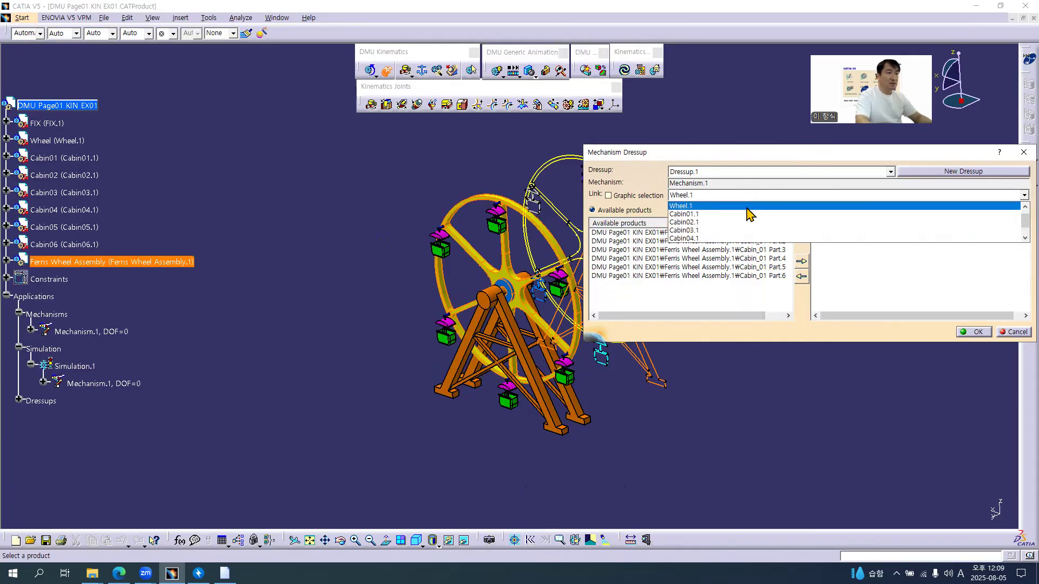
click(744, 230)
click(728, 232)
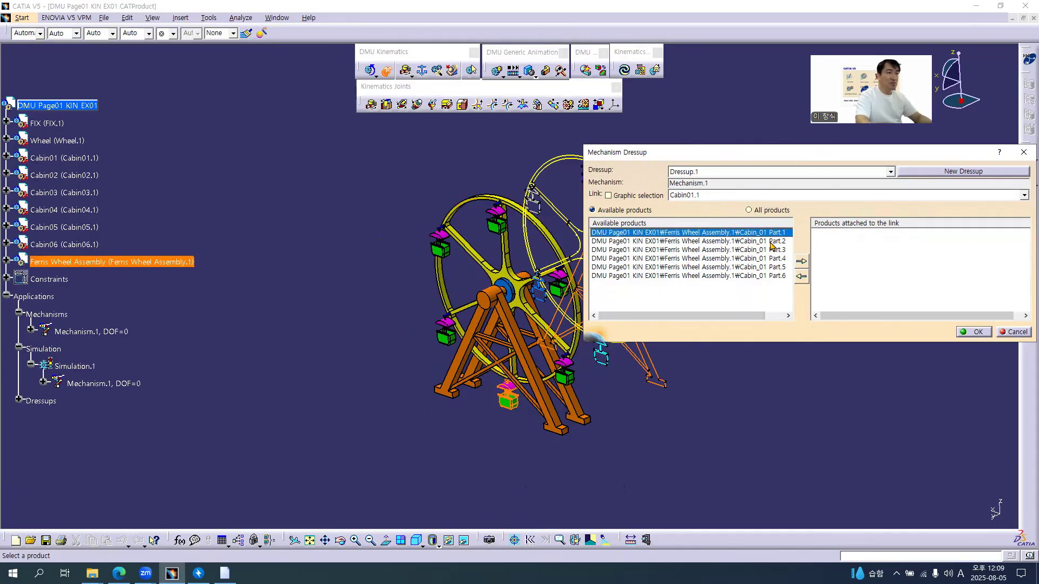
click(801, 261)
click(758, 196)
click(737, 223)
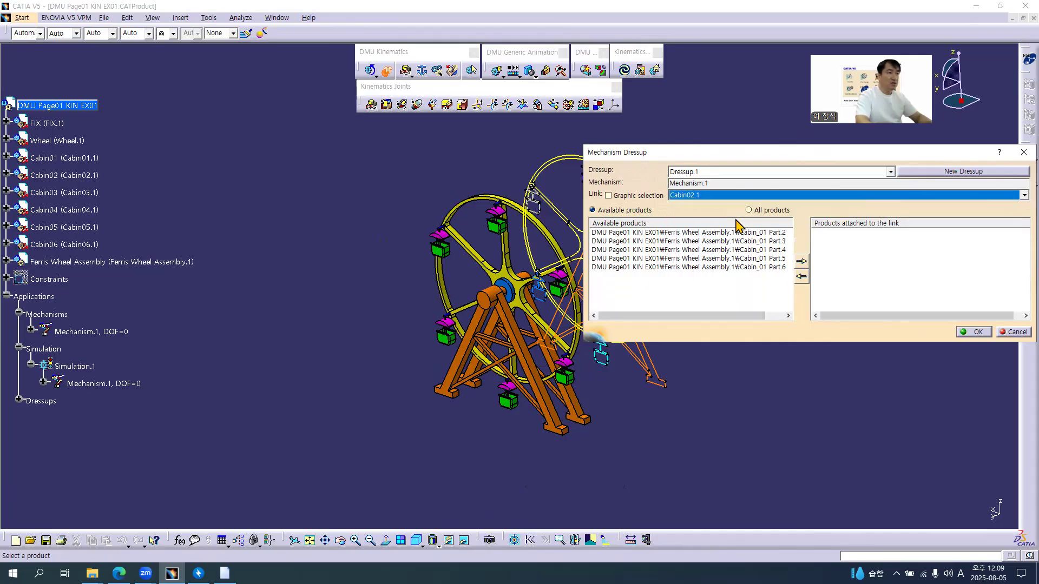
click(739, 234)
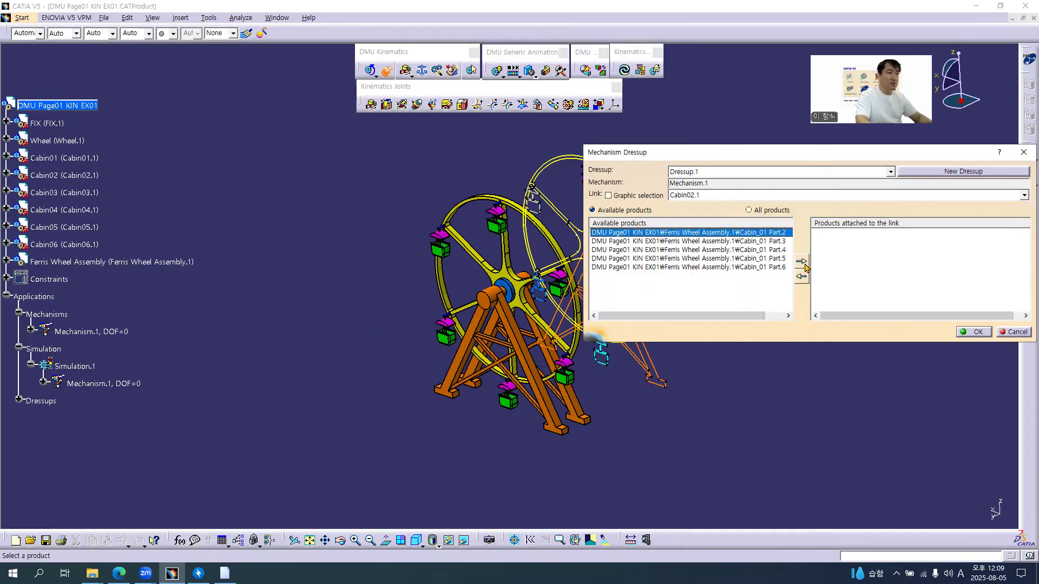
click(805, 267)
Attach Cabin_01 Part.3 to the Cabin03.1 link and Cabin_01 Part.4 to the Cabin04.1 link
click(728, 198)
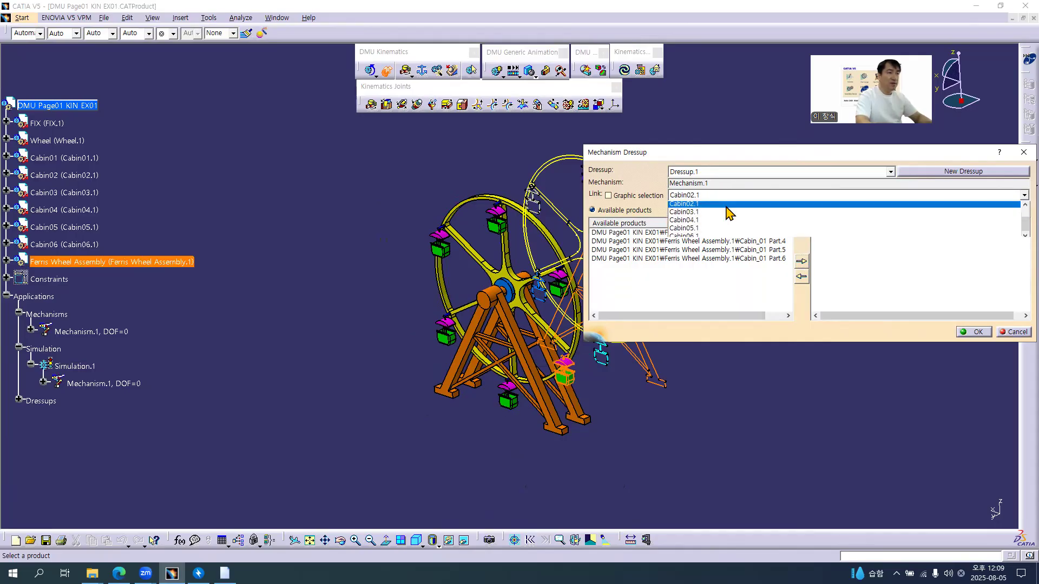
click(741, 214)
click(742, 233)
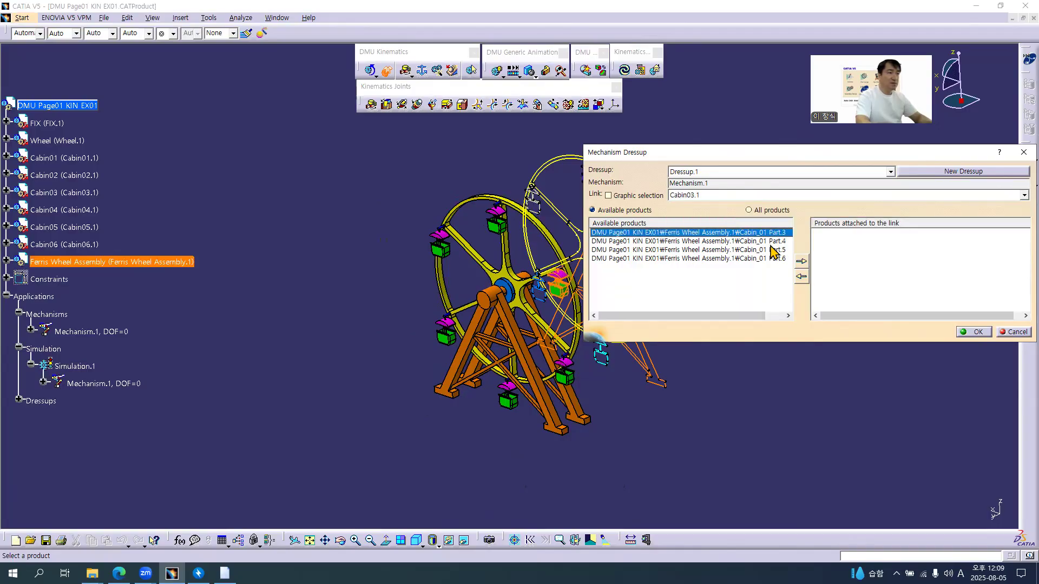
click(800, 268)
click(730, 195)
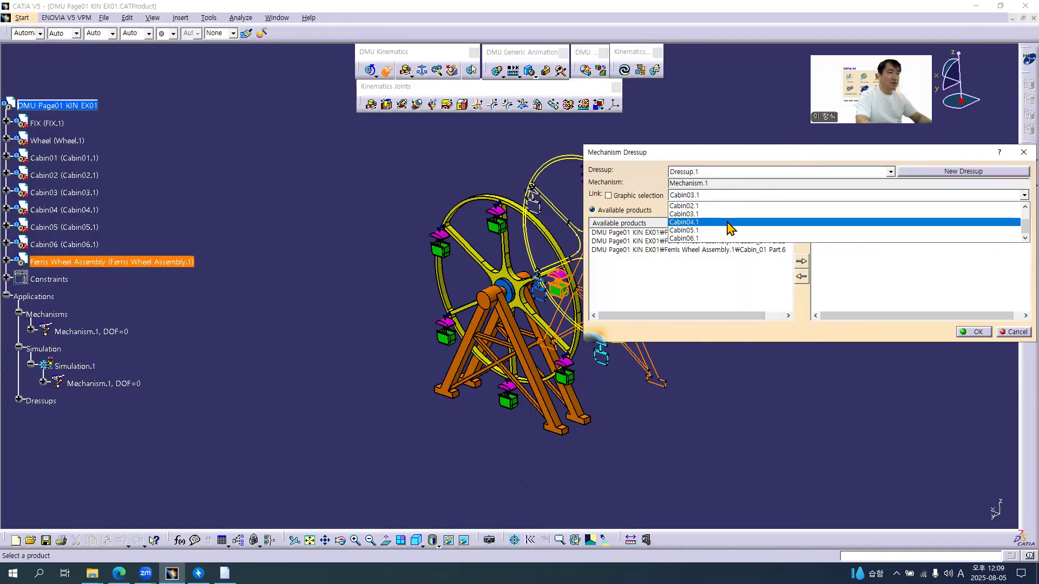
click(730, 222)
click(743, 233)
click(802, 262)
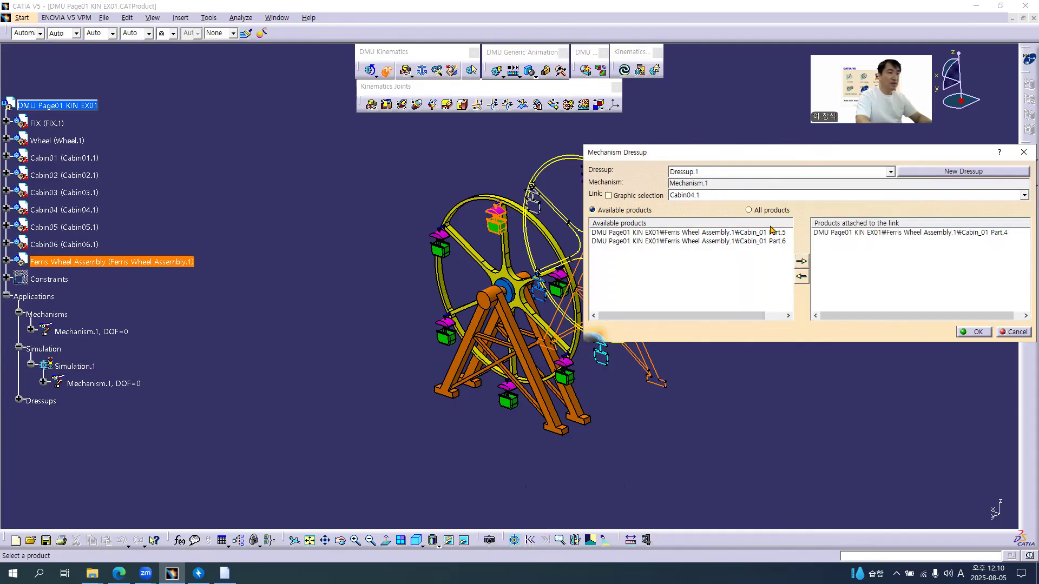
Attach Cabin_01 Part.5 to Cabin05.1 and Cabin_01 Part.6 to Cabin06.1, then accept the dressup and expand Dressups in the specification tree
click(760, 196)
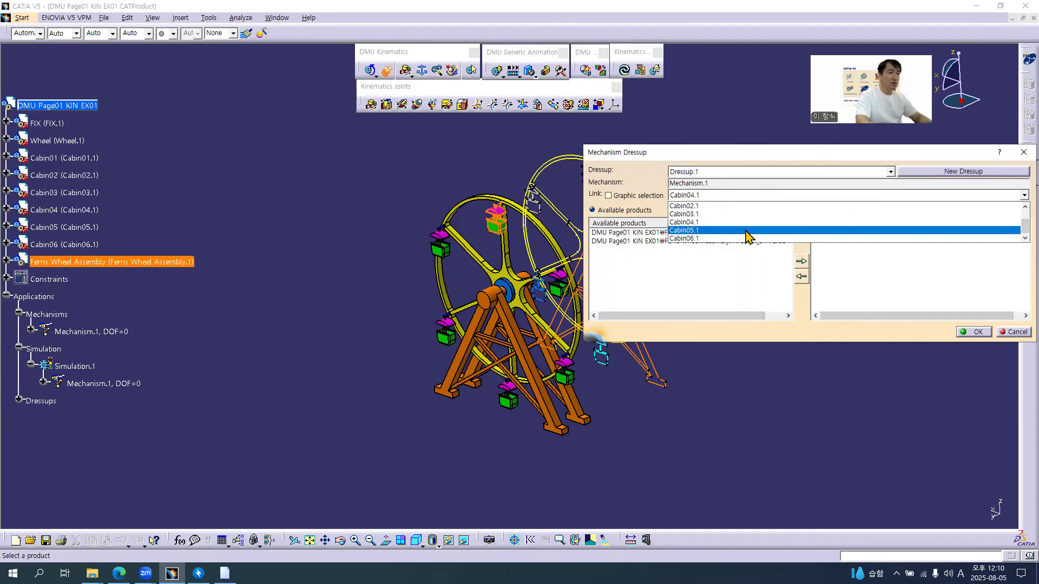
click(747, 233)
click(747, 233)
click(800, 261)
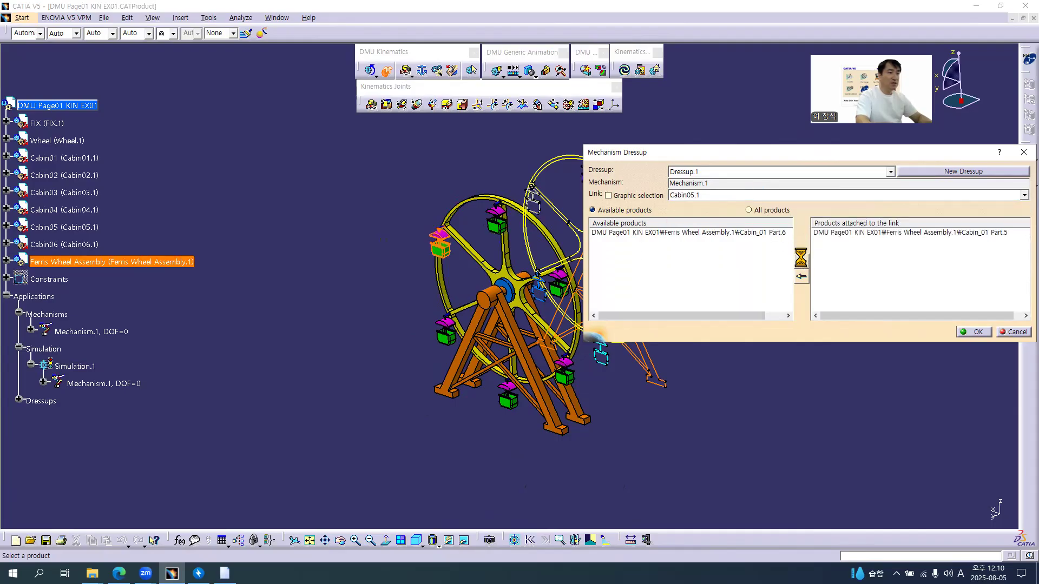
click(742, 196)
click(742, 239)
click(746, 232)
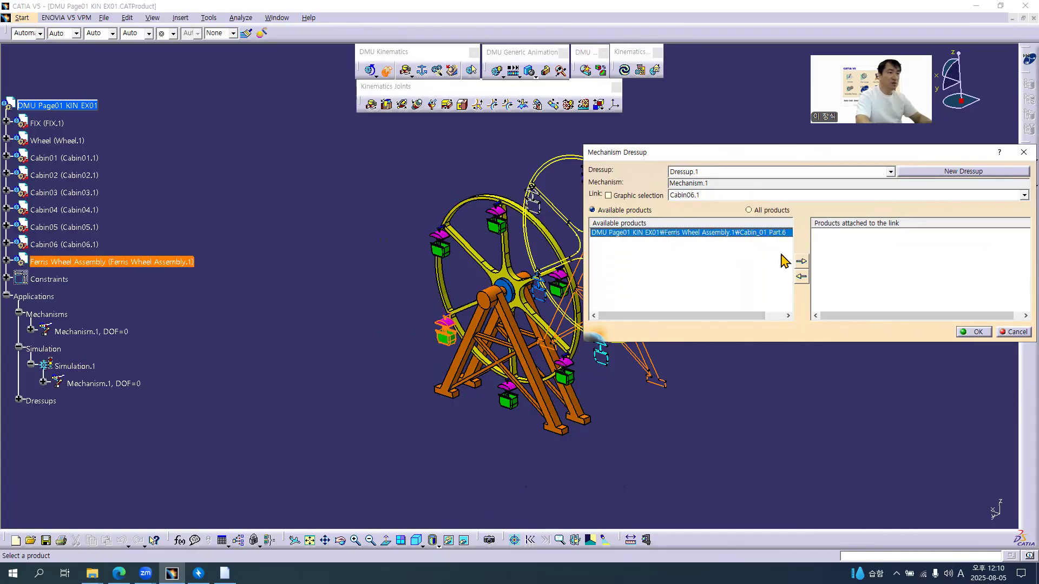
click(806, 264)
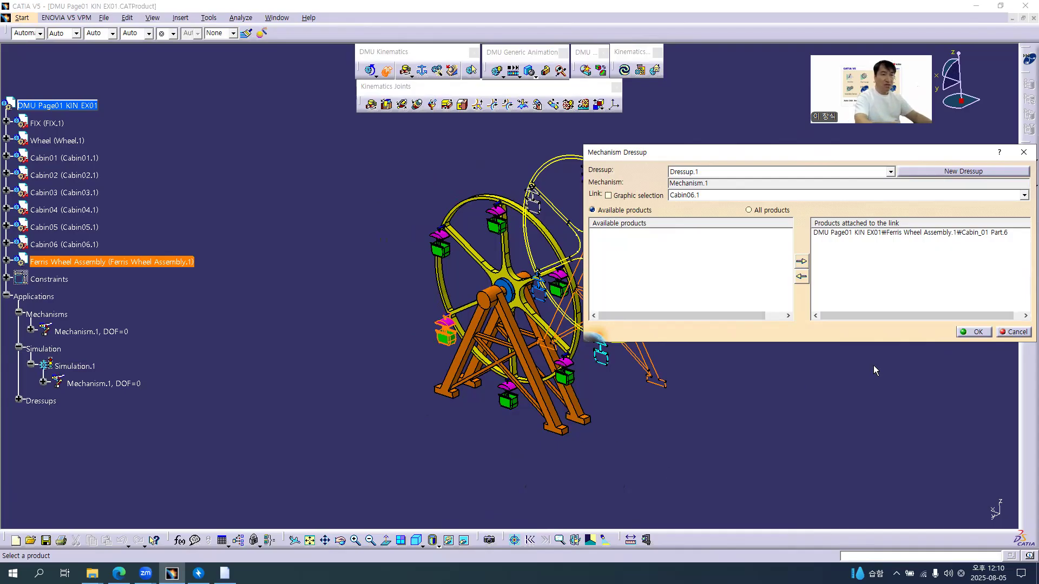
click(975, 331)
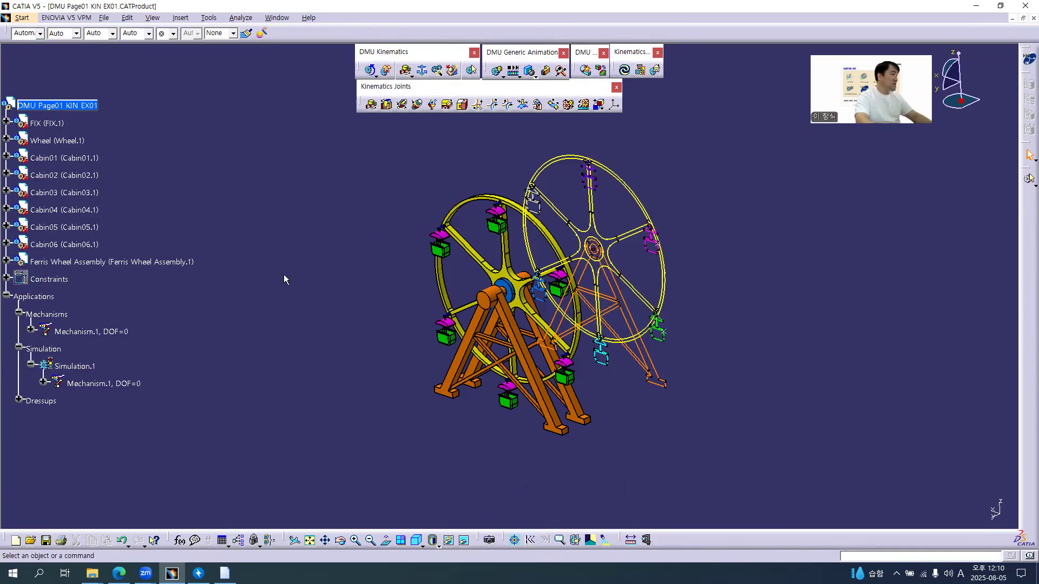
click(19, 401)
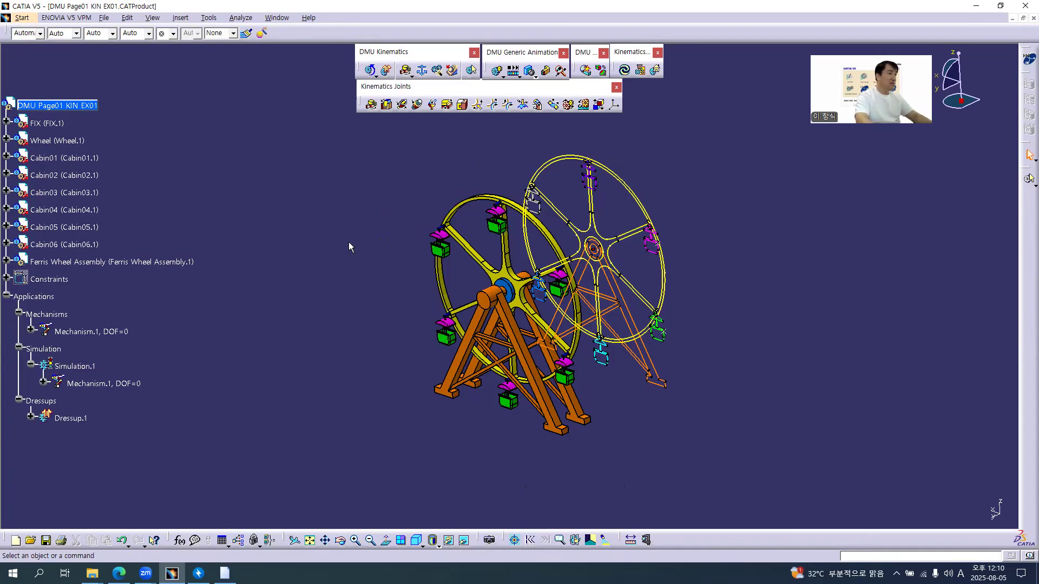
Open Simulation.1 and play it in loop mode with a 0.01 interpolation step to check the solid Ferris wheel's motion
double_click(86, 367)
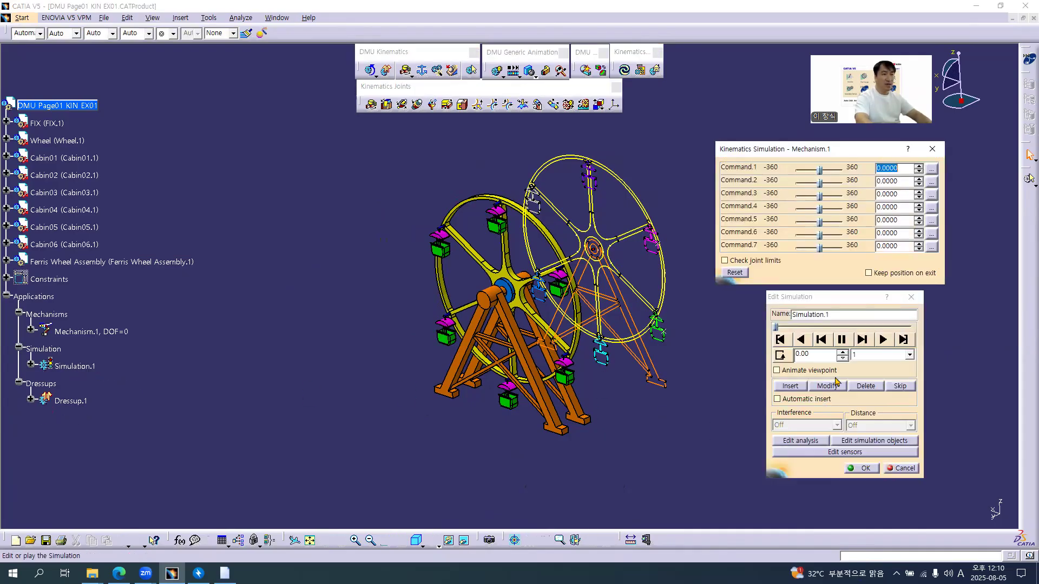
click(783, 355)
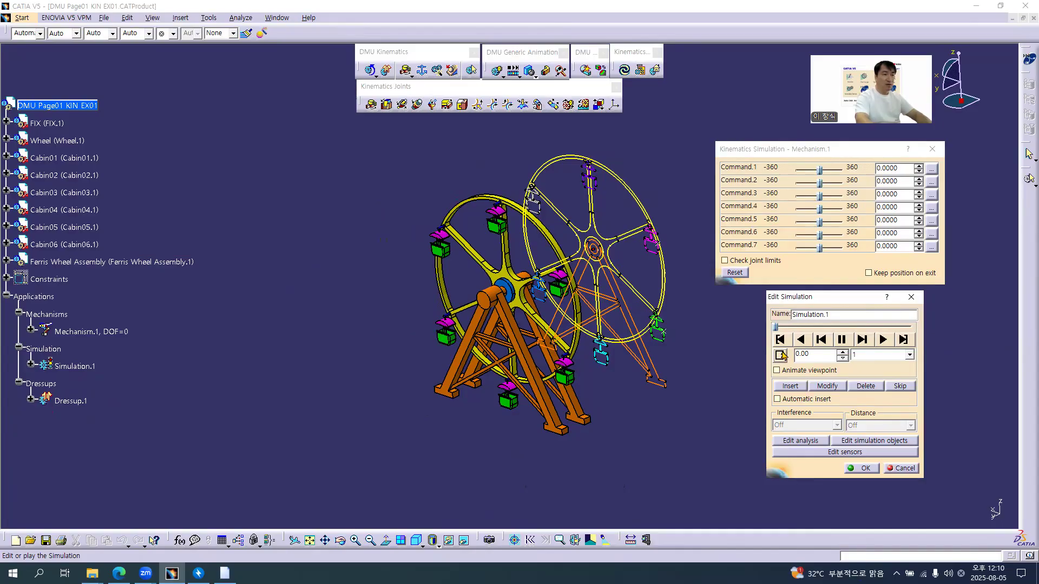
click(891, 357)
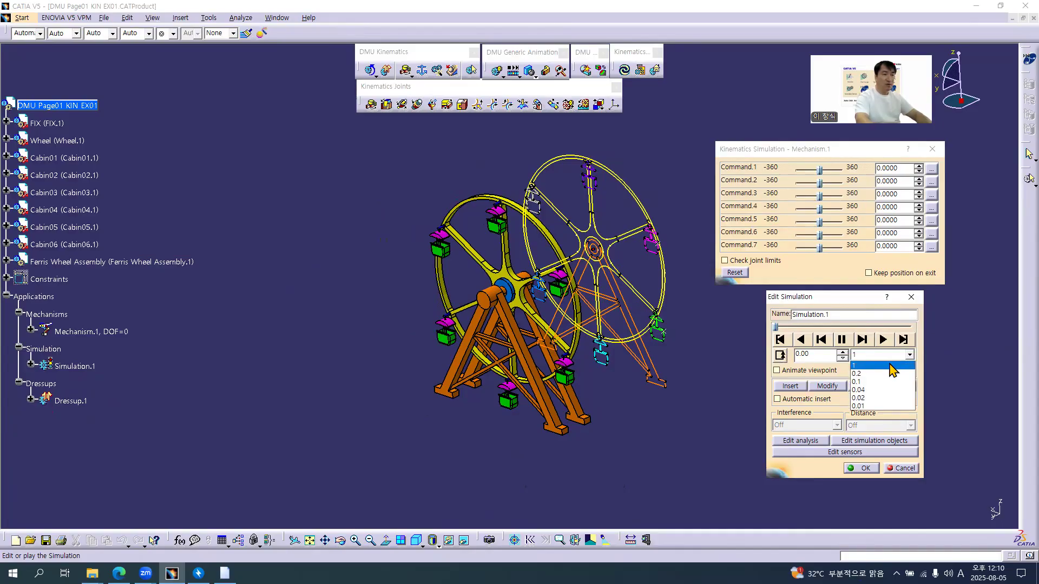
click(888, 406)
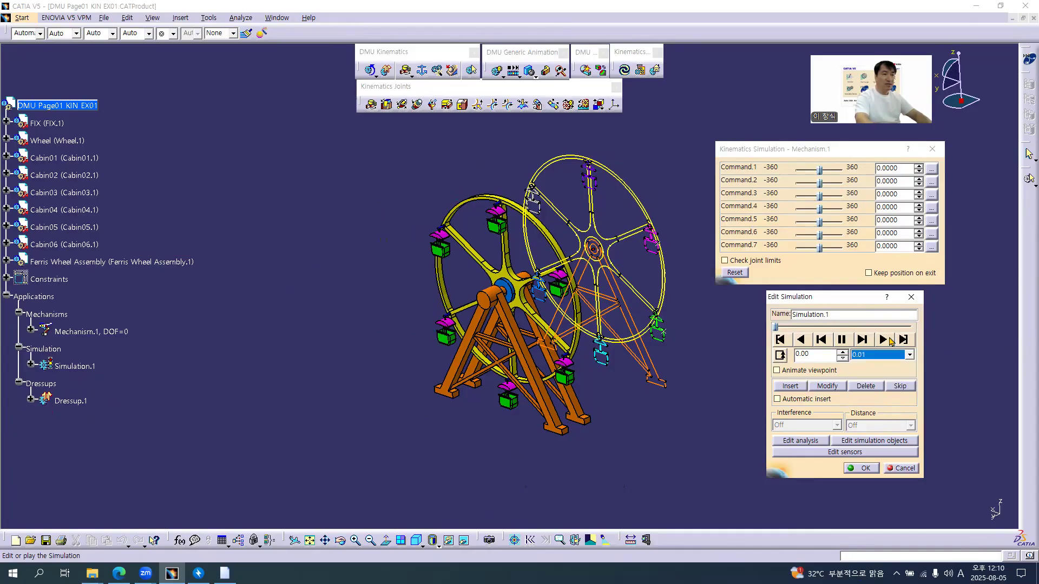
click(888, 339)
middle_drag(722, 404, 687, 391)
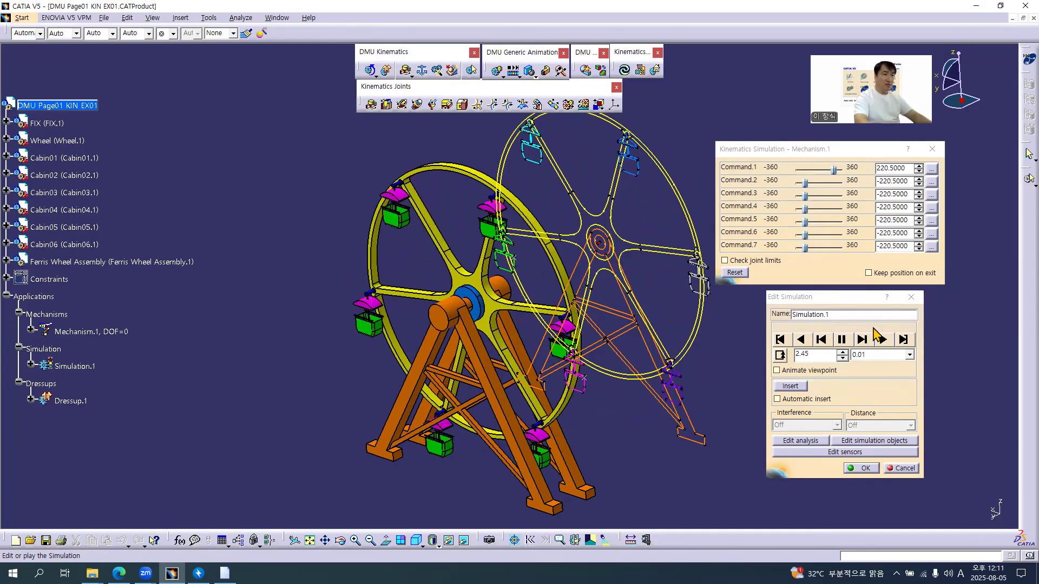
Stop the Simulation.1 playback, rewind it to the start and accept the simulation
click(841, 341)
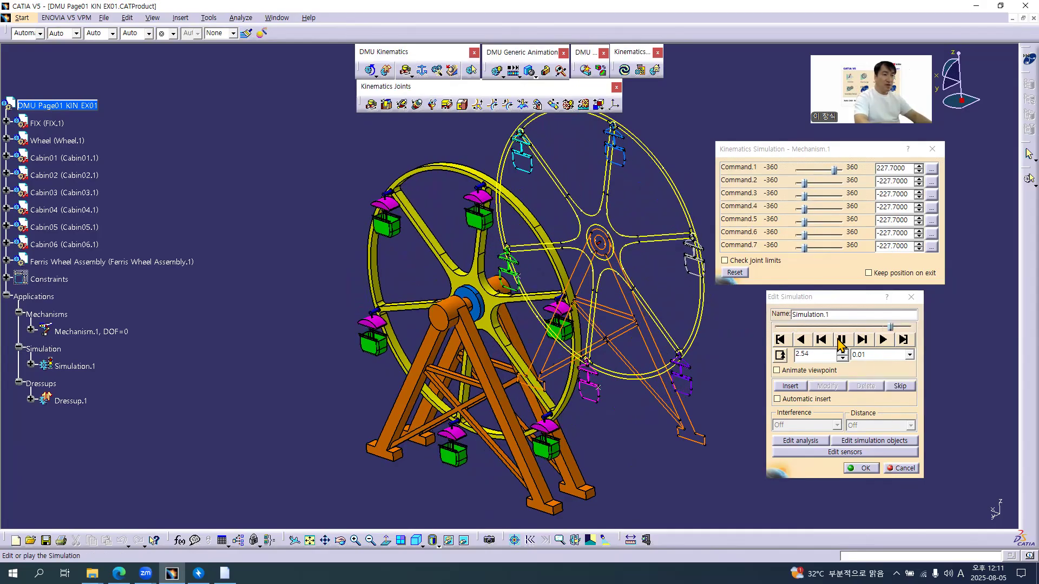
click(779, 339)
click(863, 468)
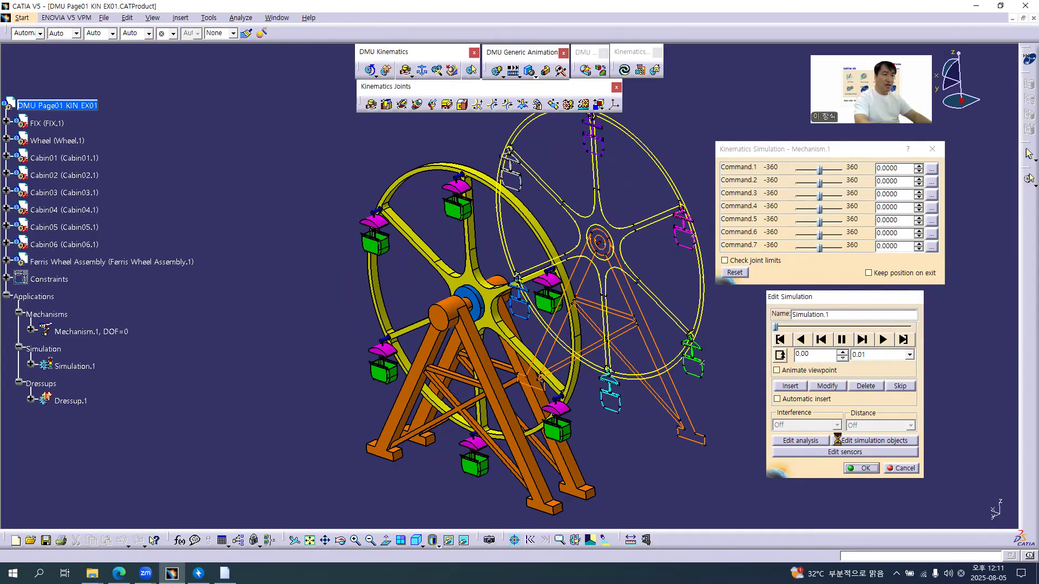
Compile Simulation.1 into a replay named Replay.1 with a time step of 0.01
middle_drag(532, 261, 600, 236)
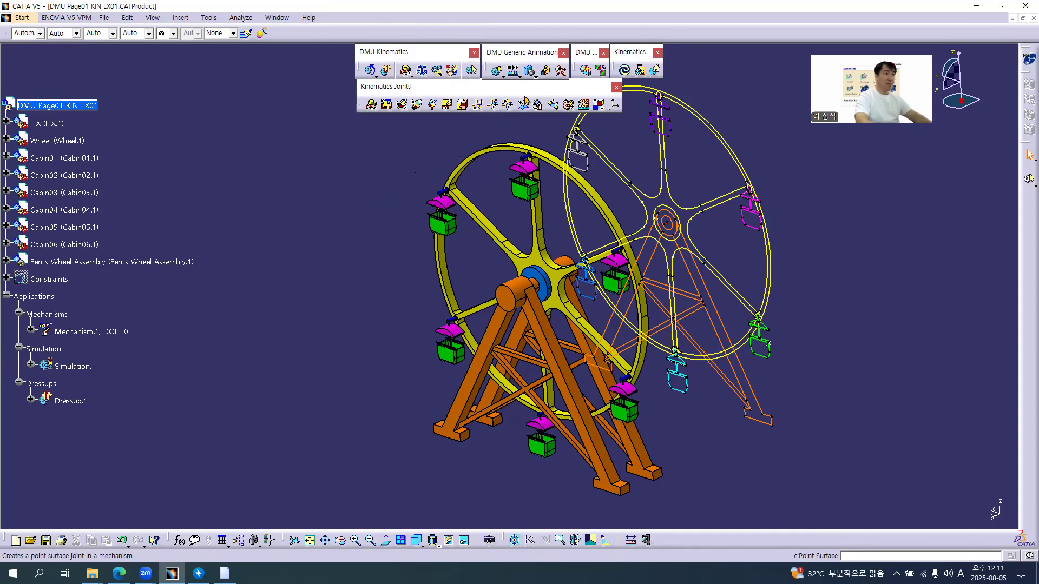
click(518, 78)
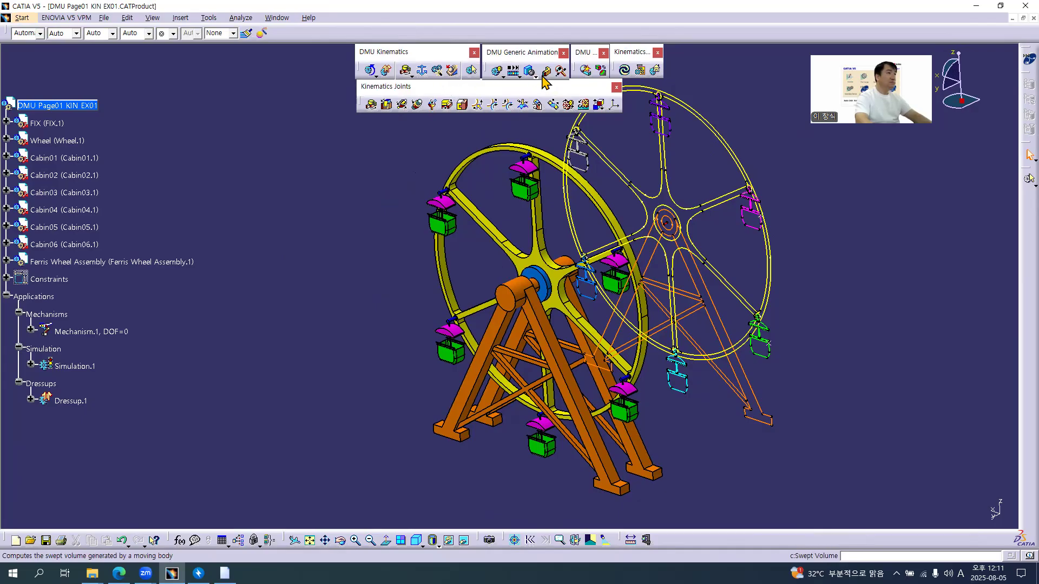
click(501, 77)
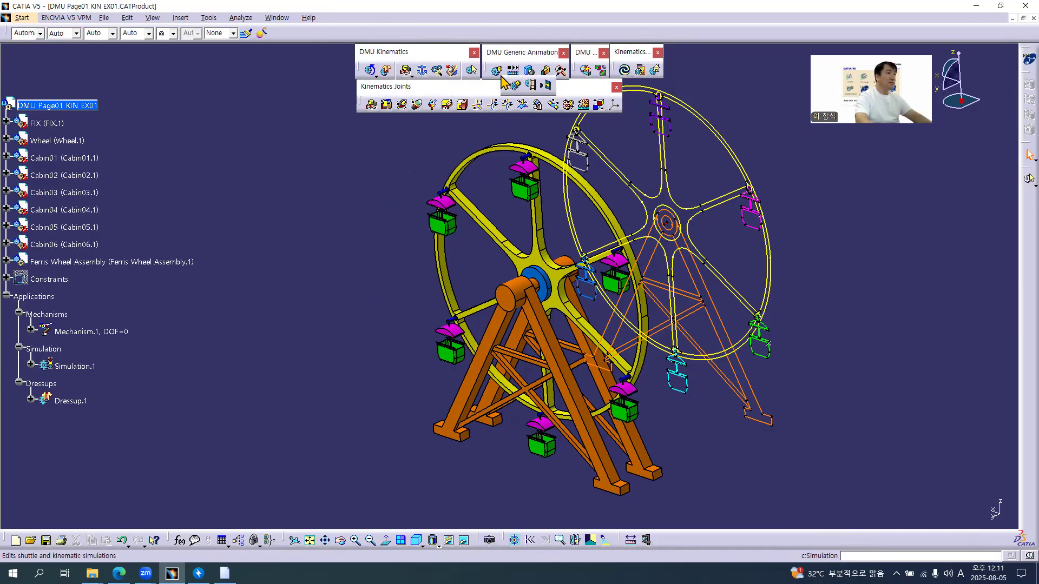
click(530, 87)
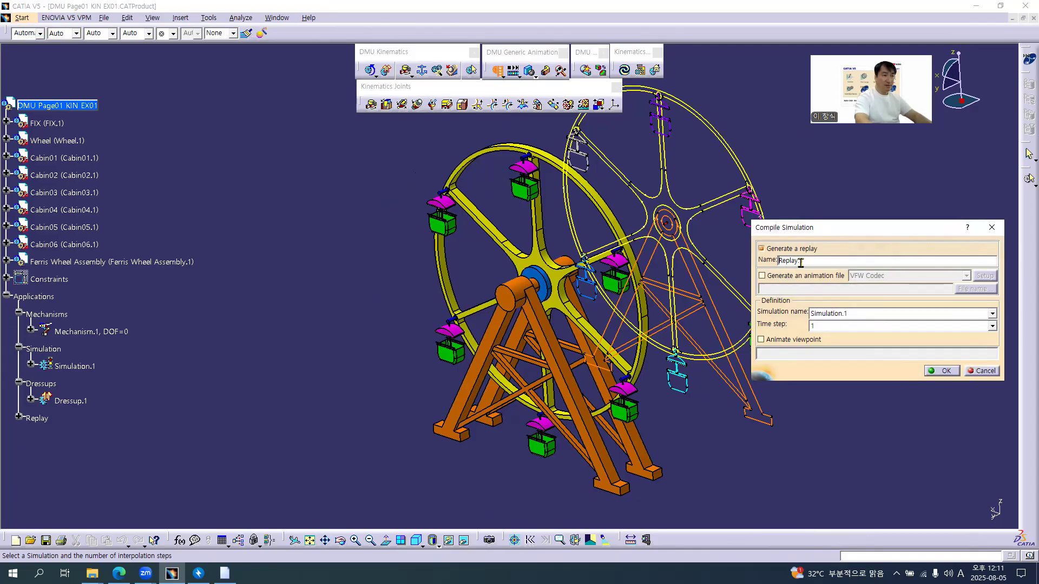
click(829, 327)
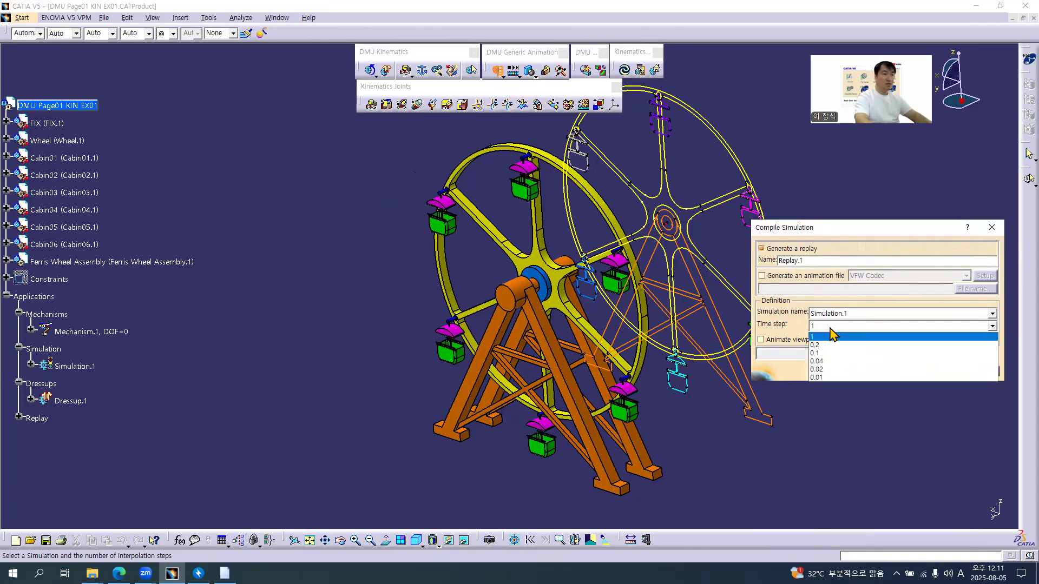
click(830, 378)
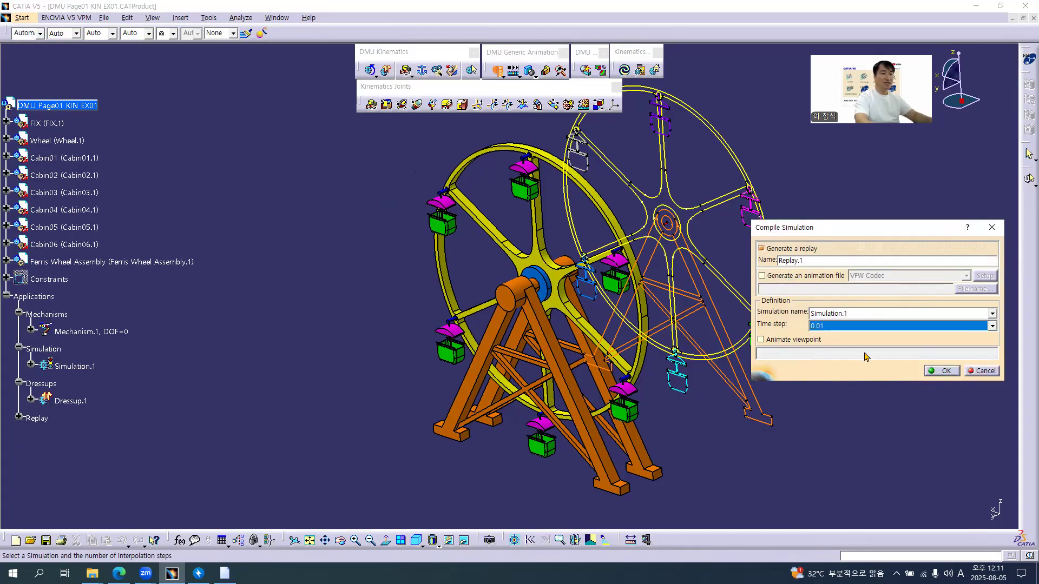
click(943, 372)
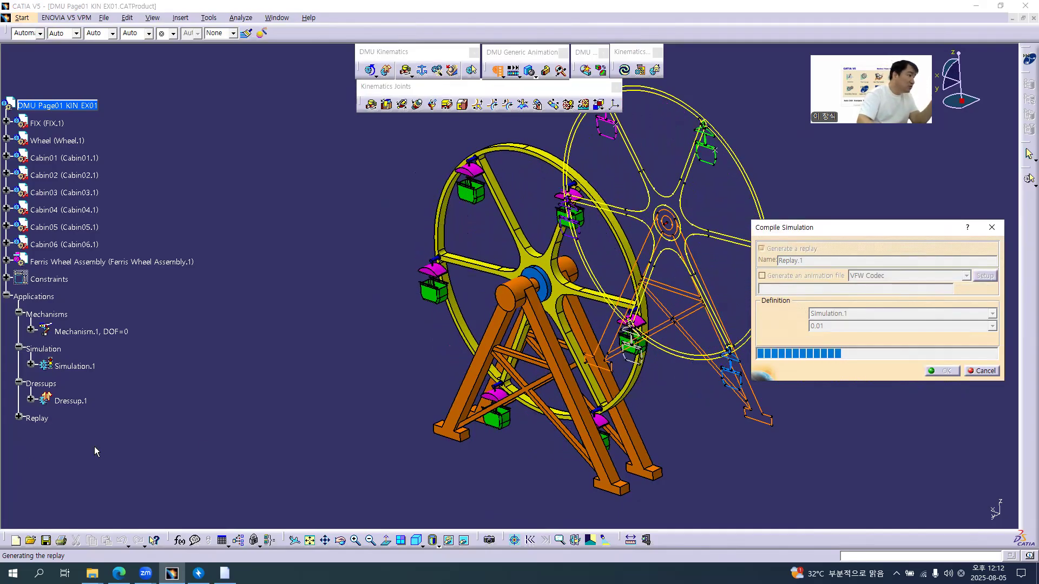
Expand Replay in the specification tree and play Replay.1 in loop mode at x 1 speed
click(19, 417)
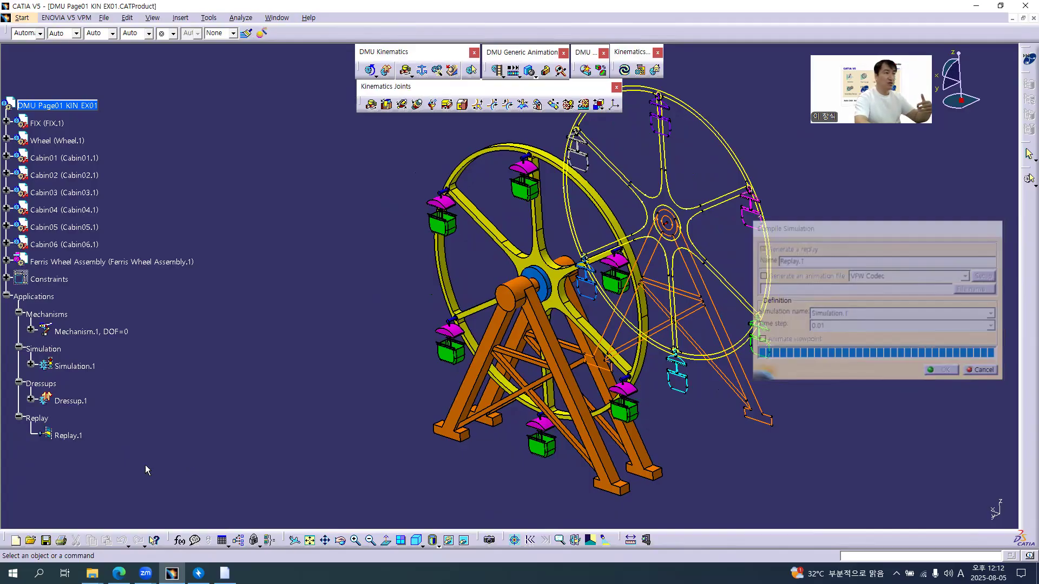
double_click(65, 436)
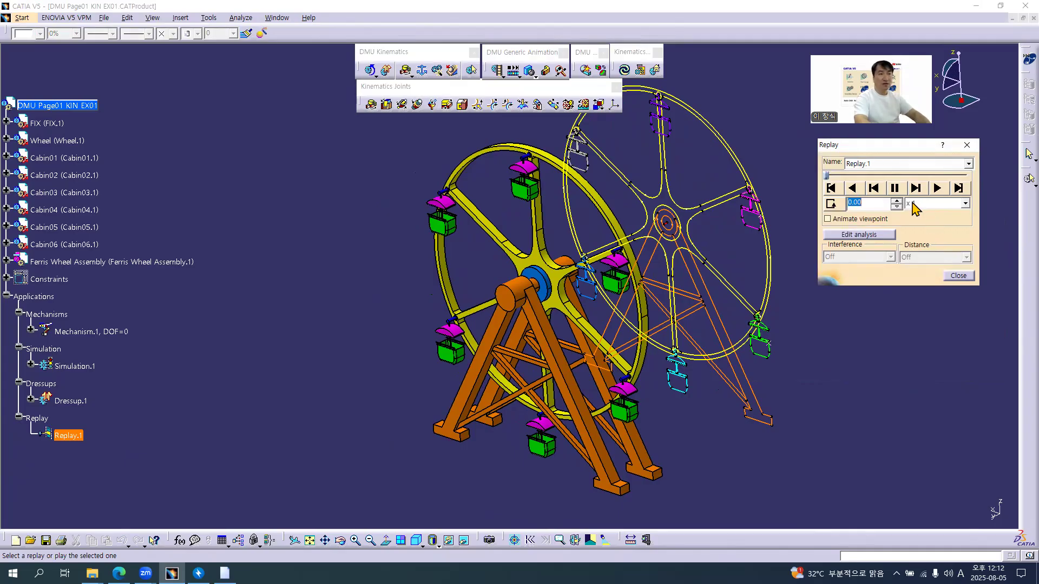
click(832, 204)
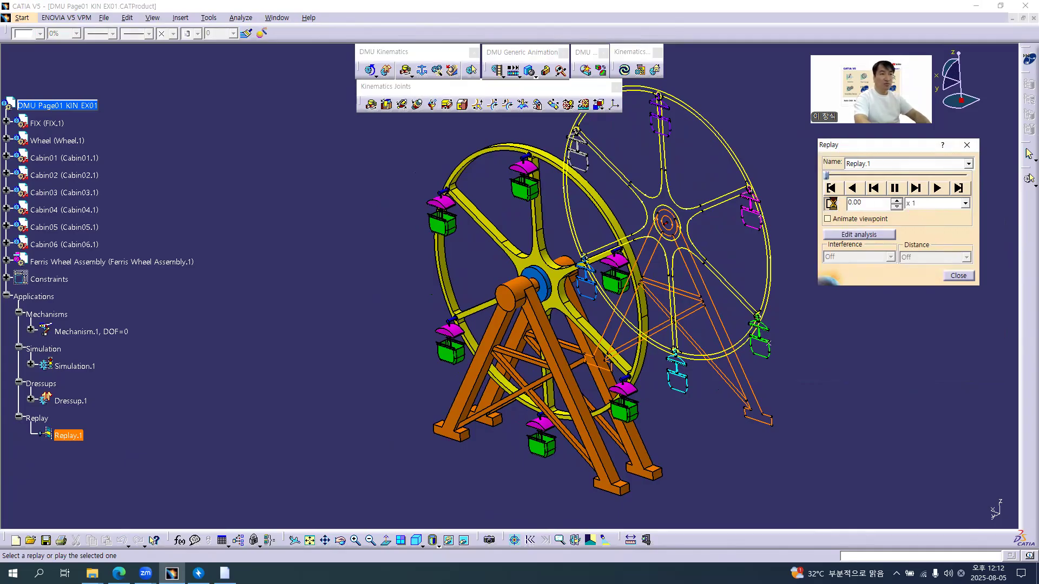
click(930, 206)
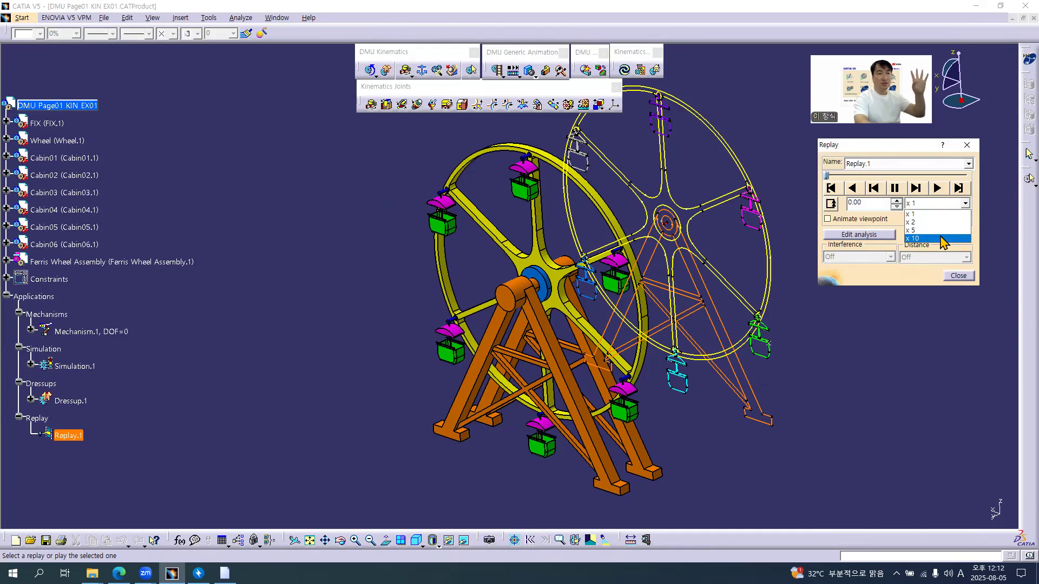
click(946, 203)
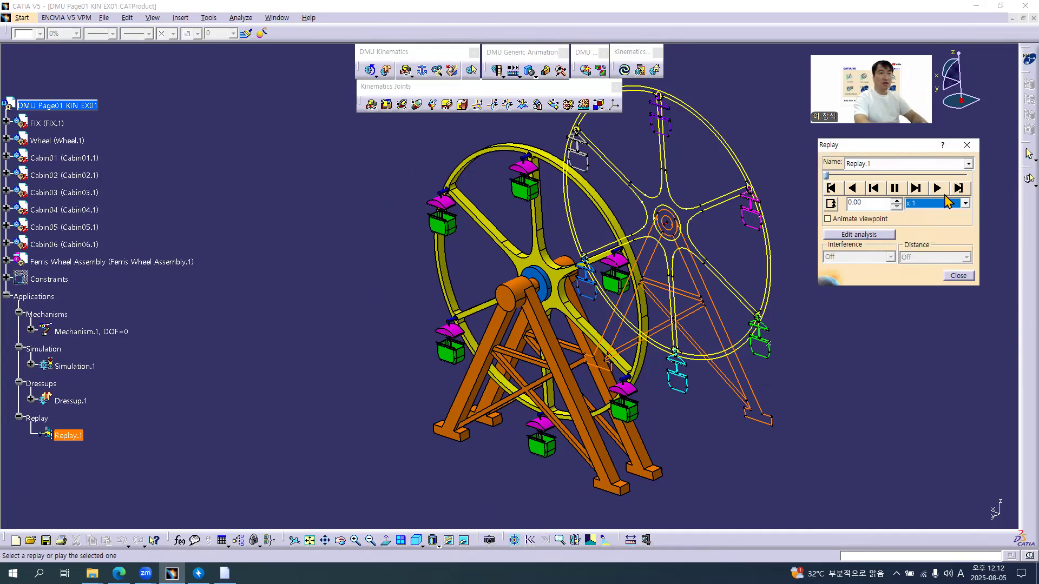
click(938, 188)
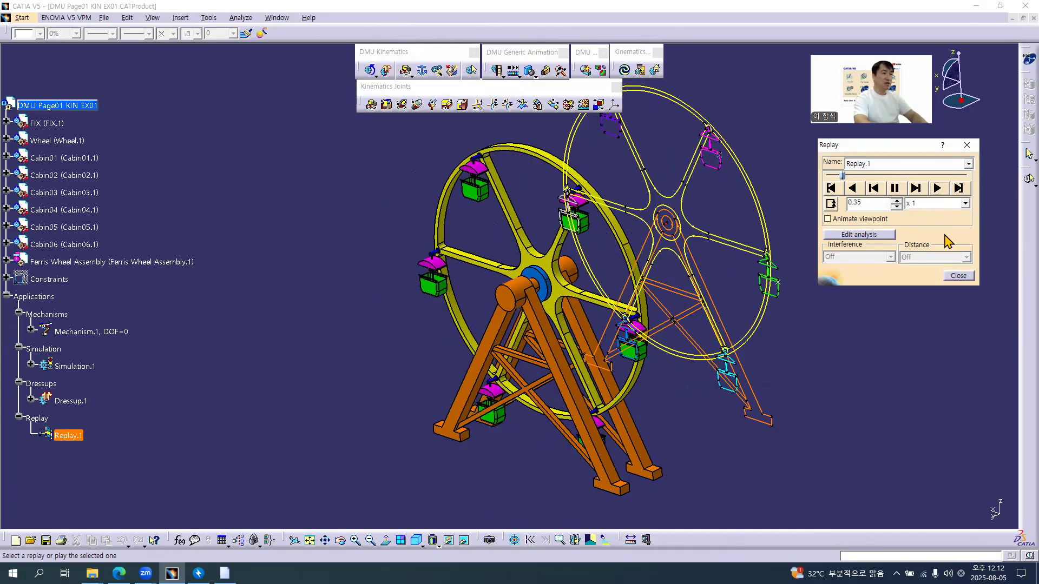
Try different playback speeds for the running Replay.1, setting it to x 5
click(941, 203)
click(938, 226)
scroll(936, 205, down, 1)
scroll(938, 211, down, 1)
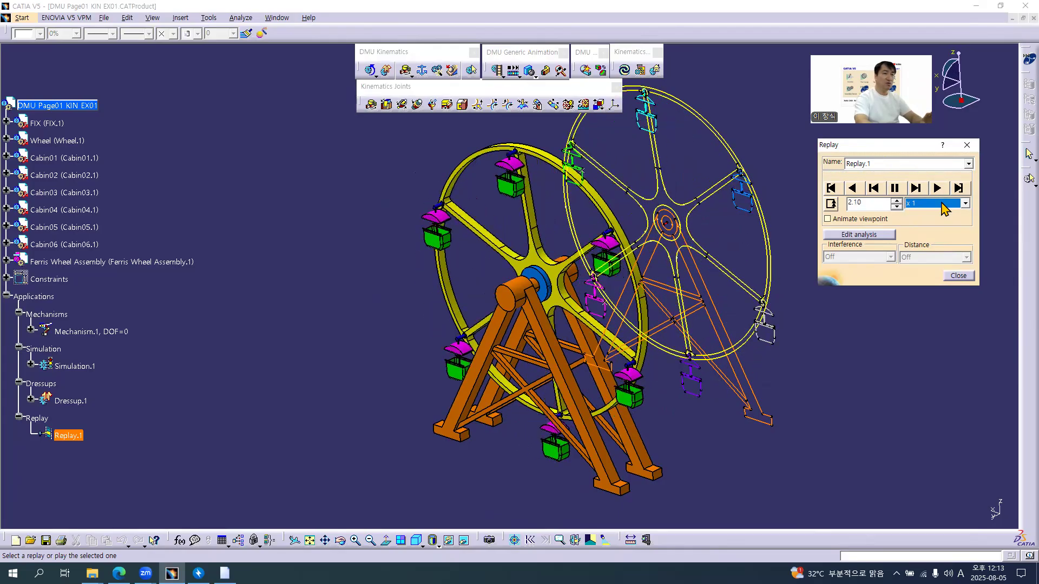
scroll(944, 208, down, 1)
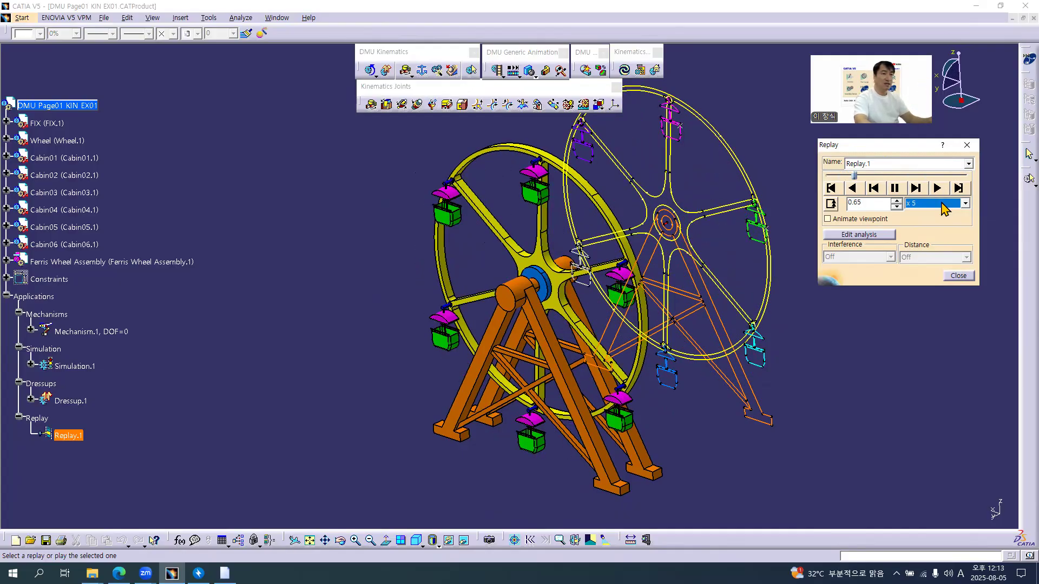